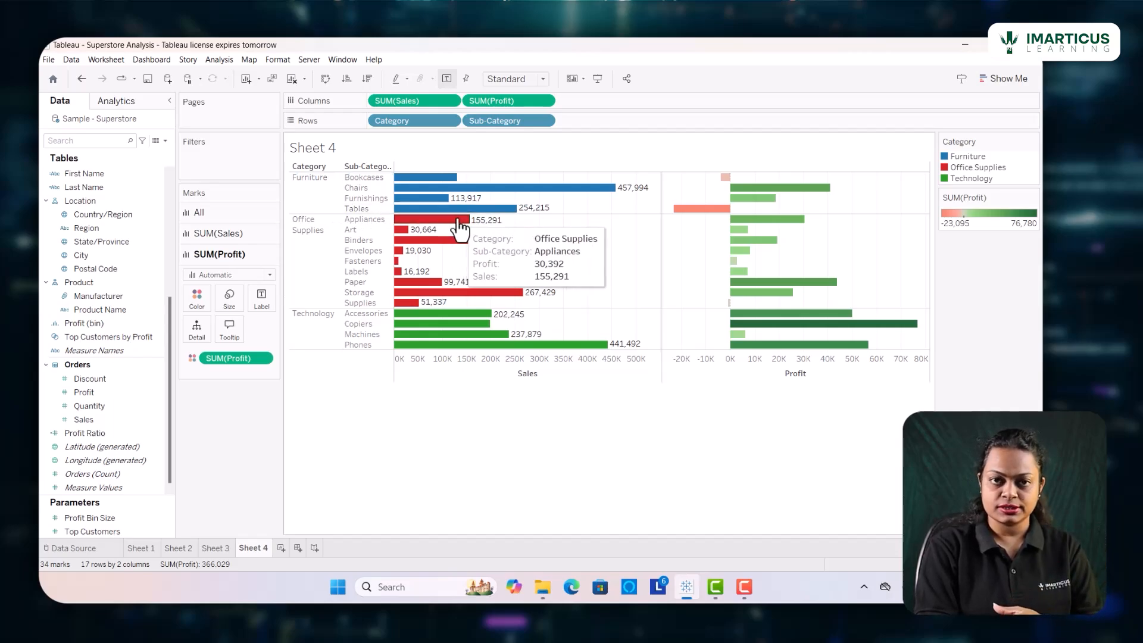
- Add a new blank worksheet to the workbook and create a duplicate of Sheet 4
click(281, 548)
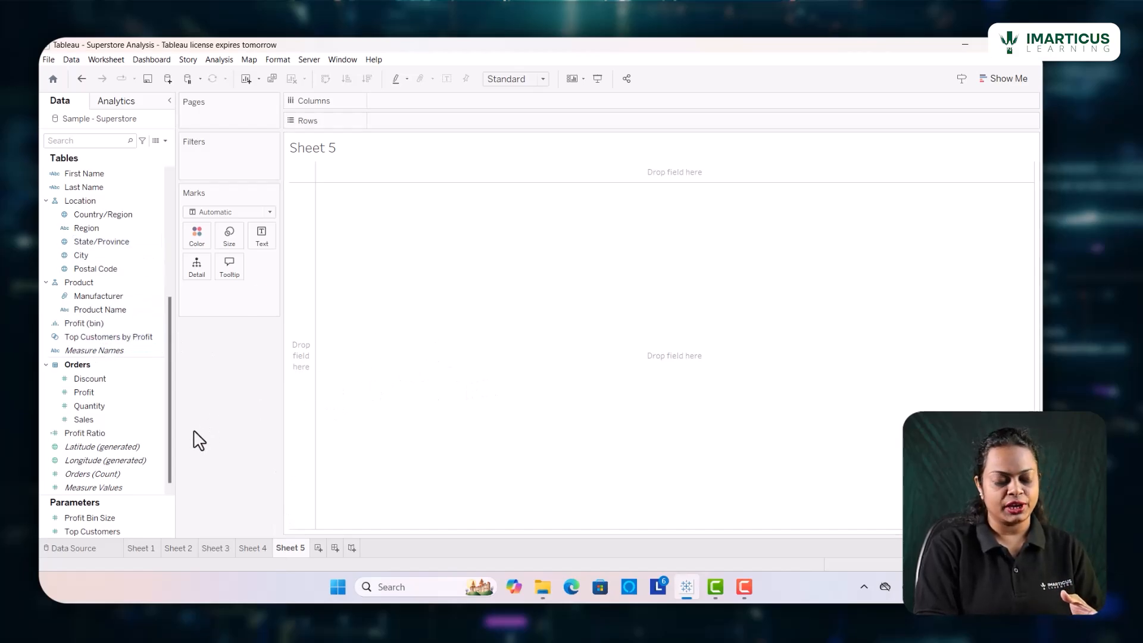
click(260, 551)
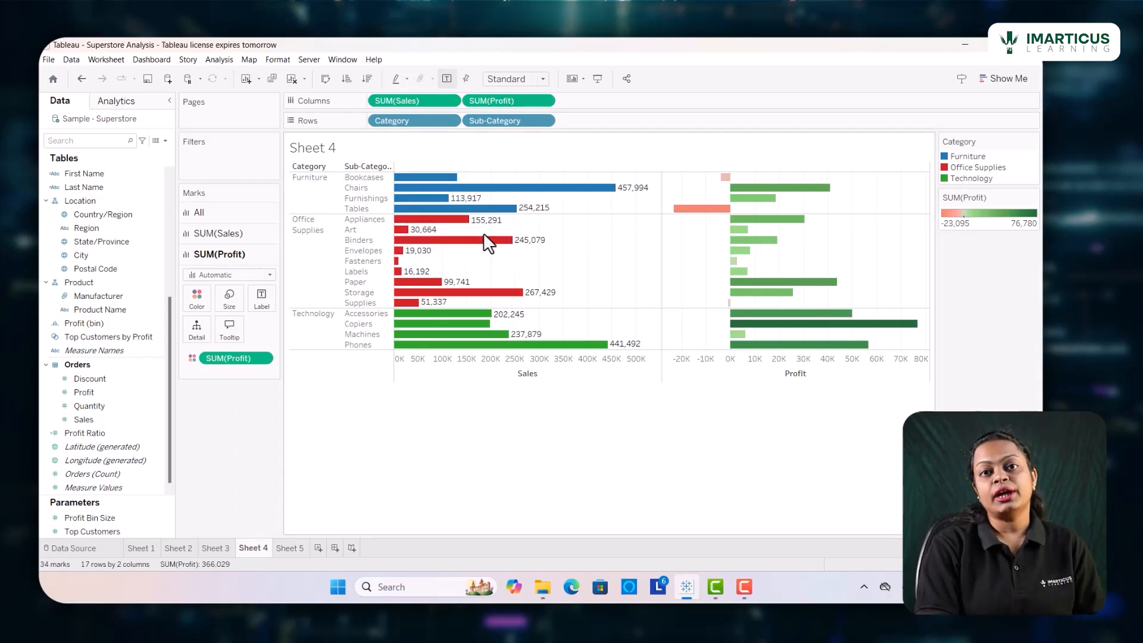
click(271, 79)
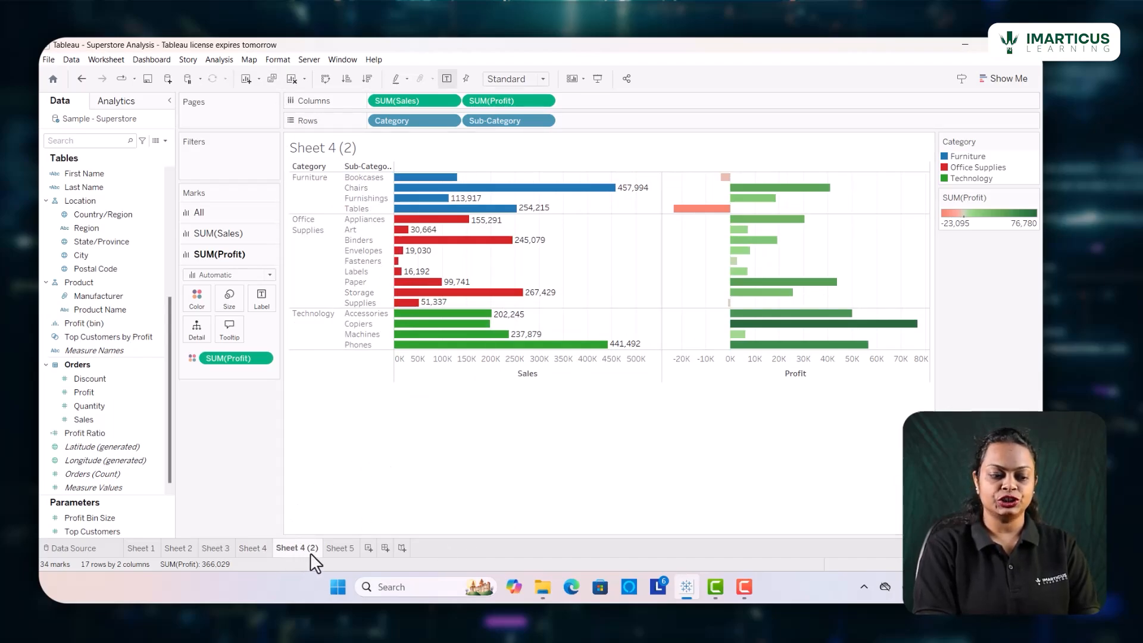
mouse_move(310, 550)
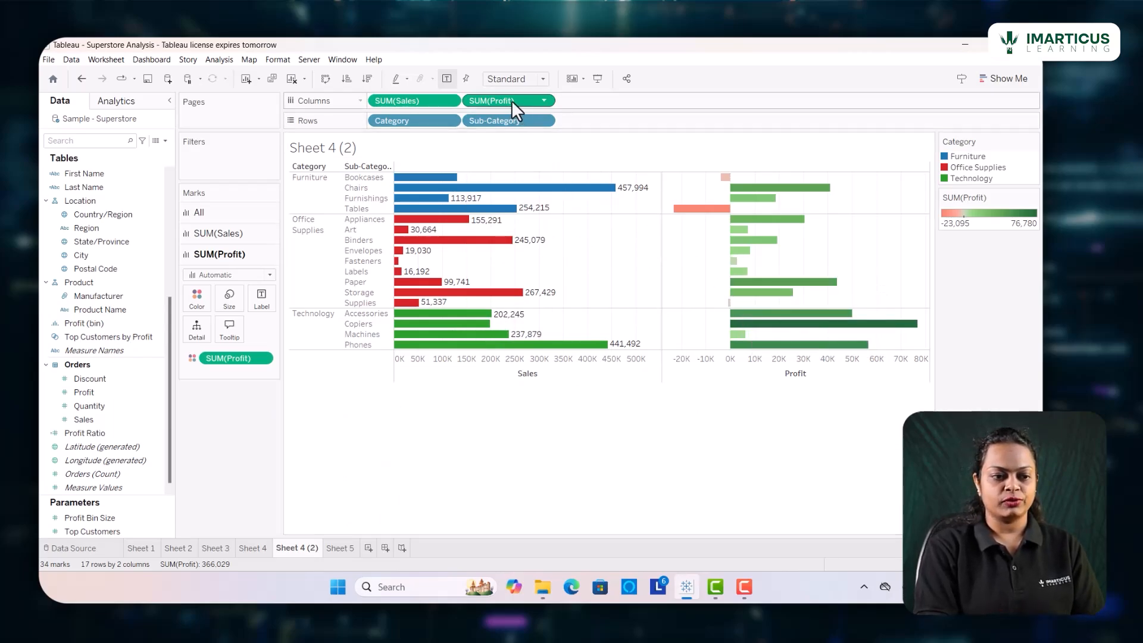
- Remove SUM(Profit) from the duplicated sheet's columns and fit the chart to Entire View
drag(512, 100, 252, 424)
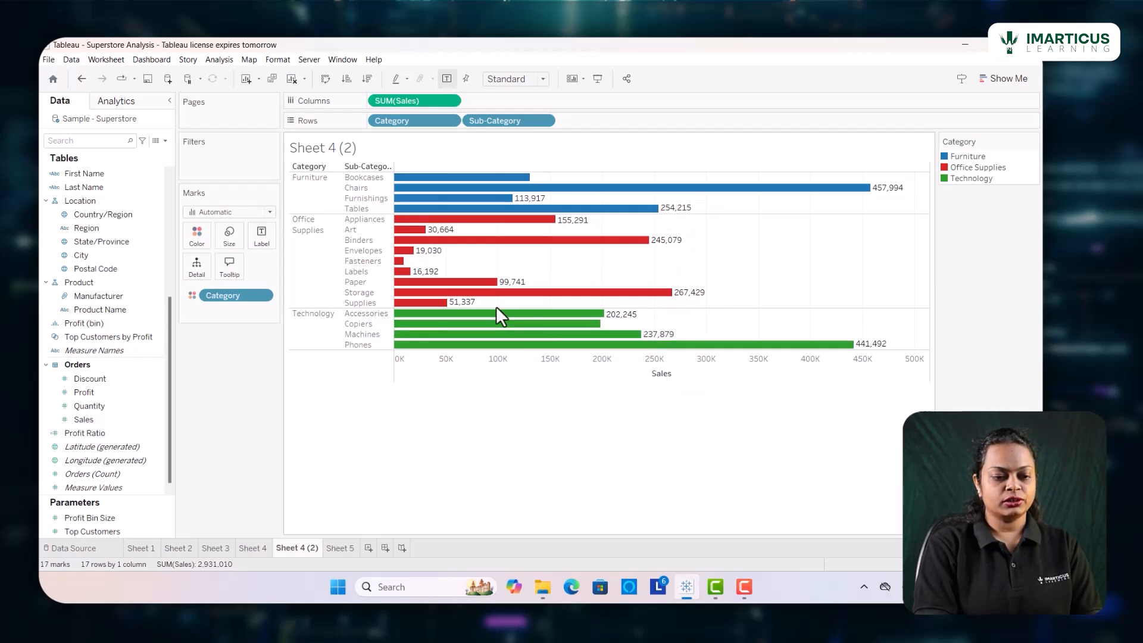
mouse_move(603, 321)
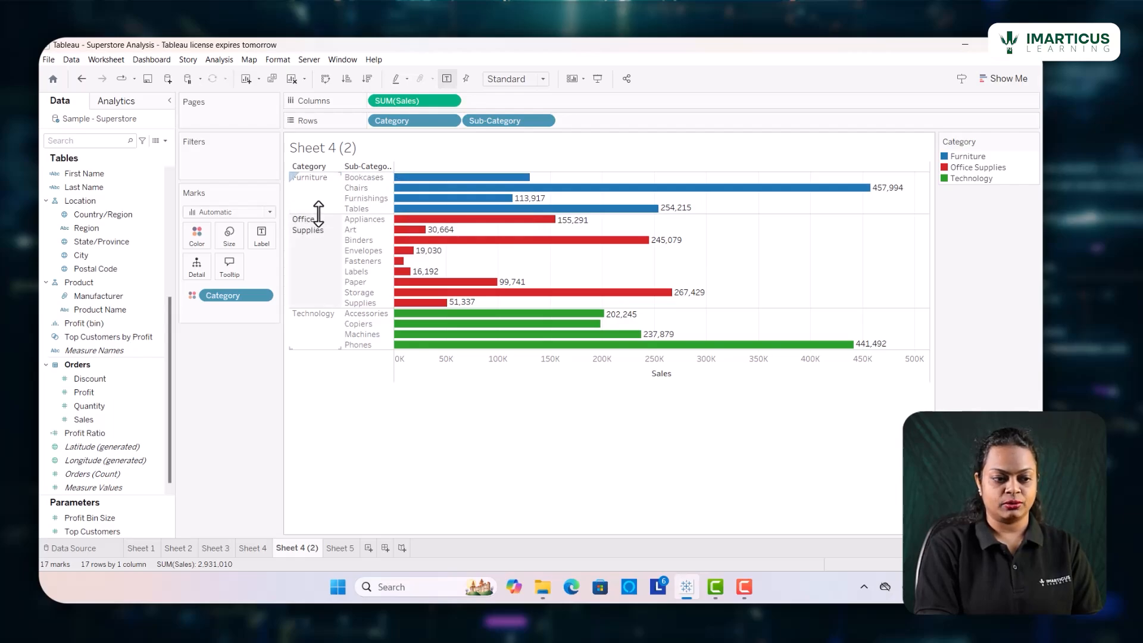
click(542, 79)
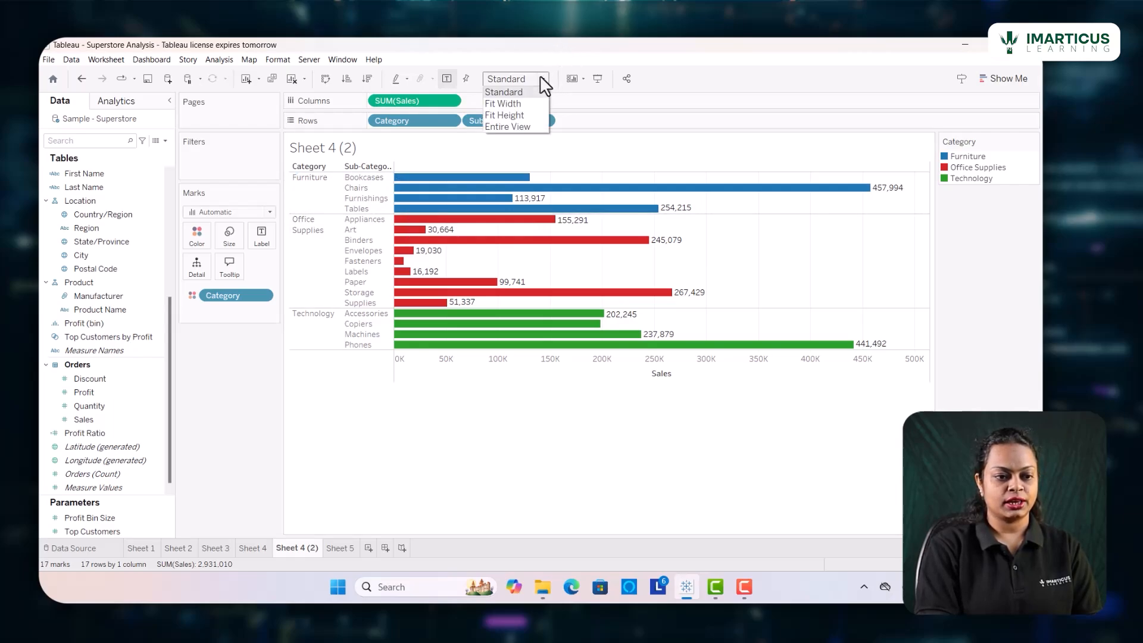
click(522, 126)
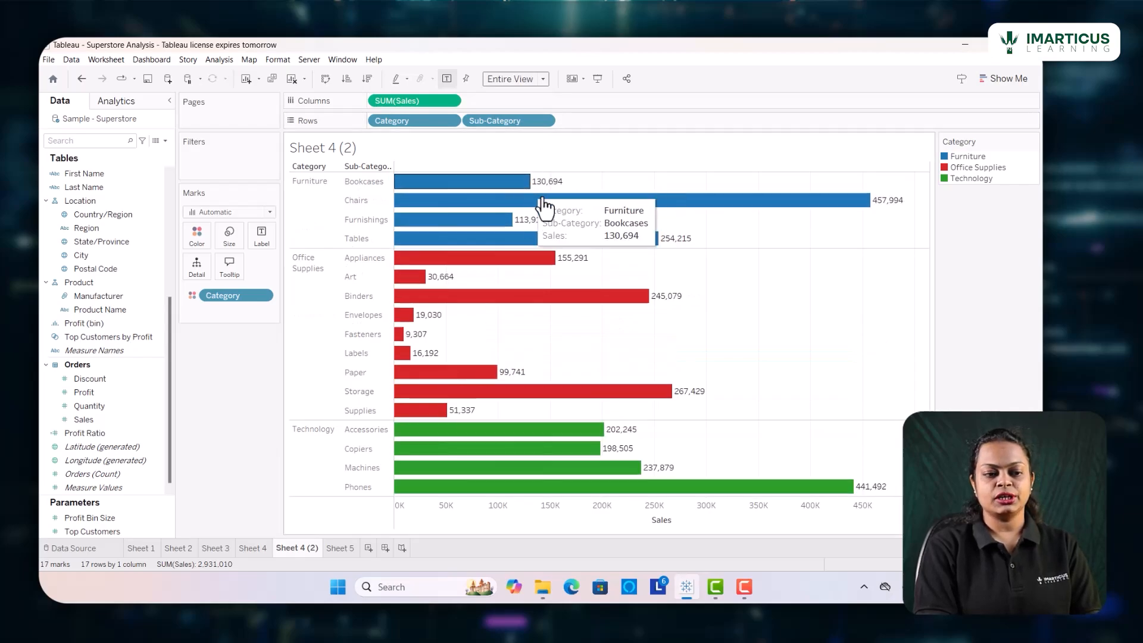
mouse_move(540, 429)
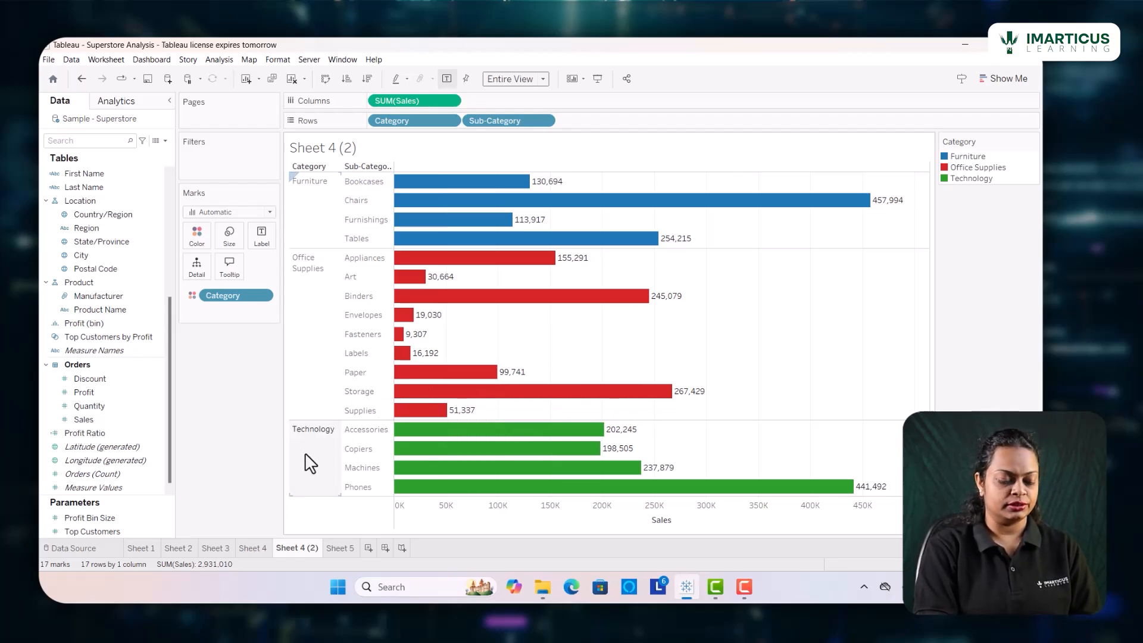
- Open the data source with table details collapsed, and sort the Orders preview by Order Date descending before clearing that sort
click(94, 545)
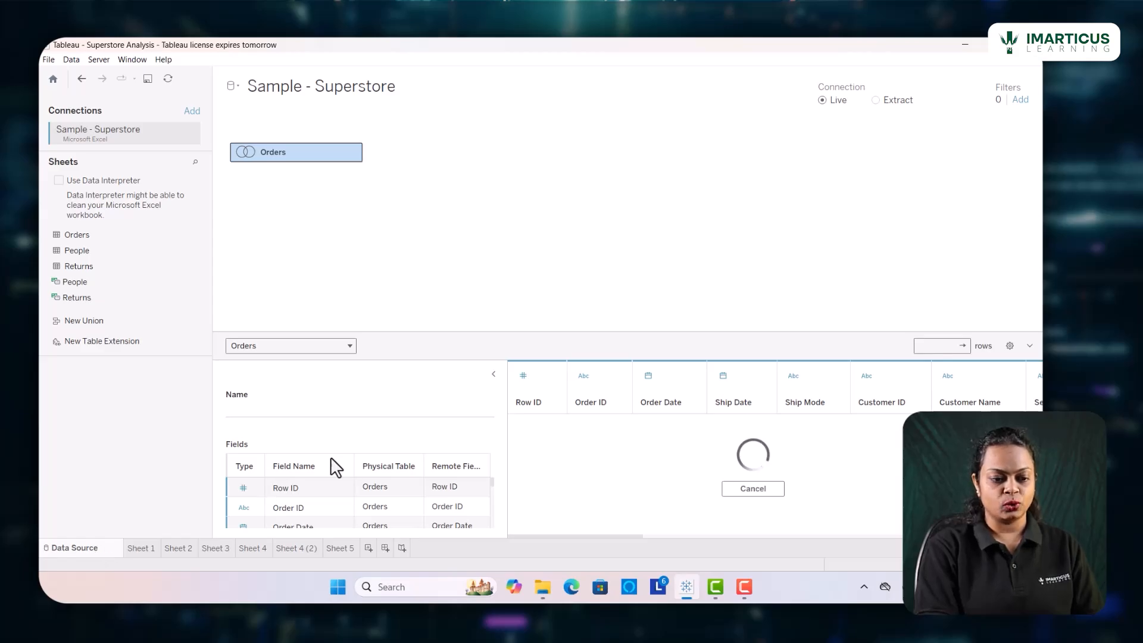
click(494, 375)
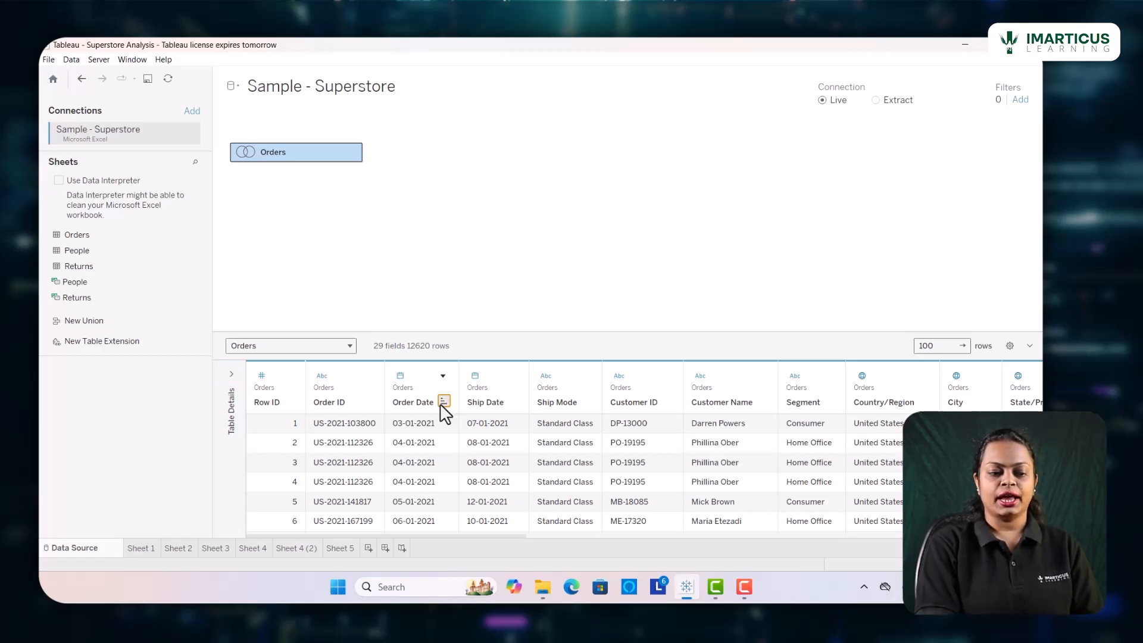
click(444, 401)
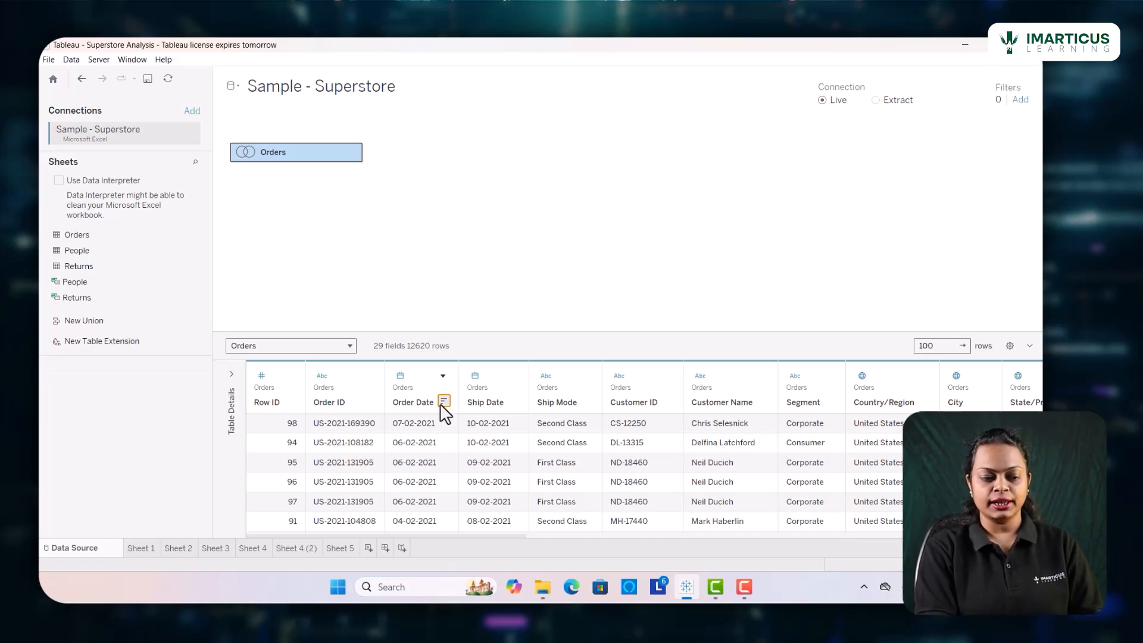
click(444, 401)
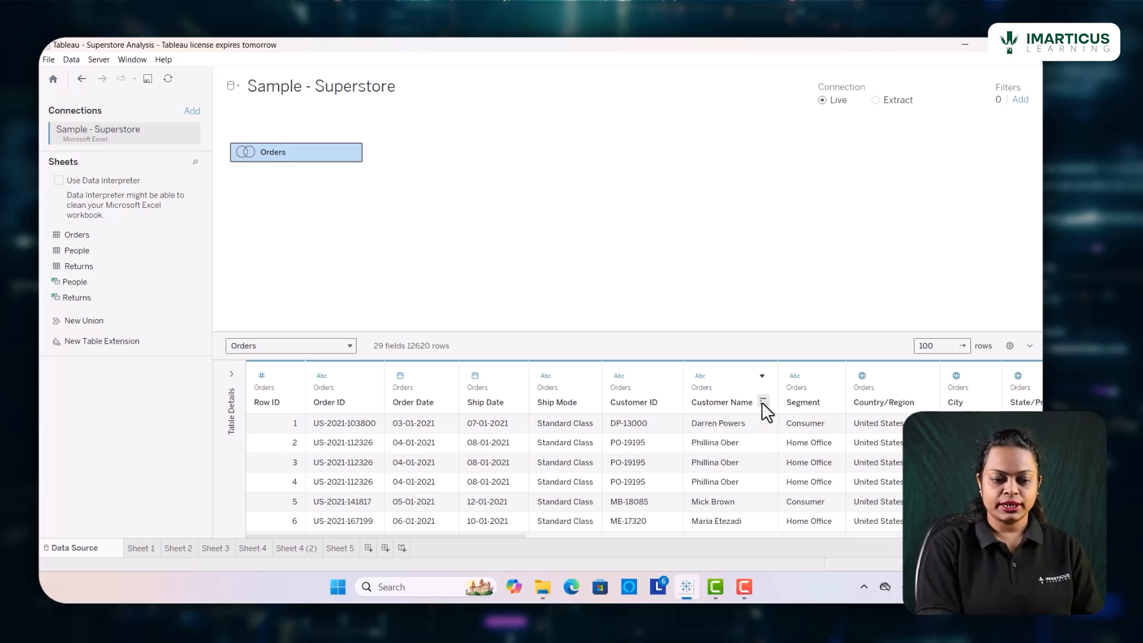
- Sort the Orders preview by Customer Name in ascending and descending order, and clear the sort
click(763, 402)
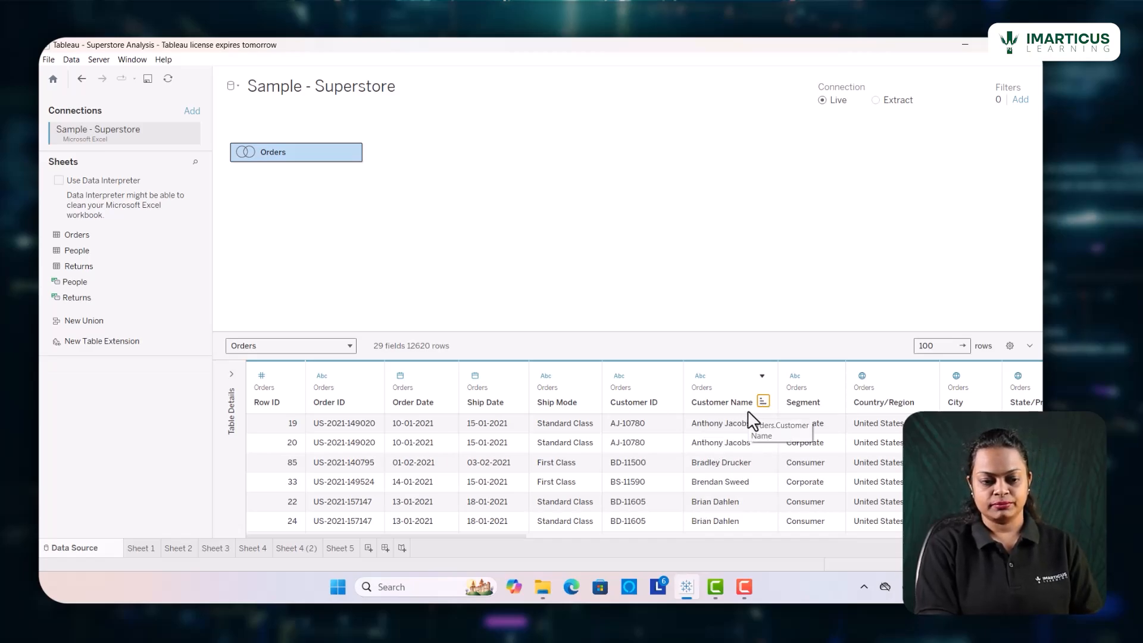
click(762, 401)
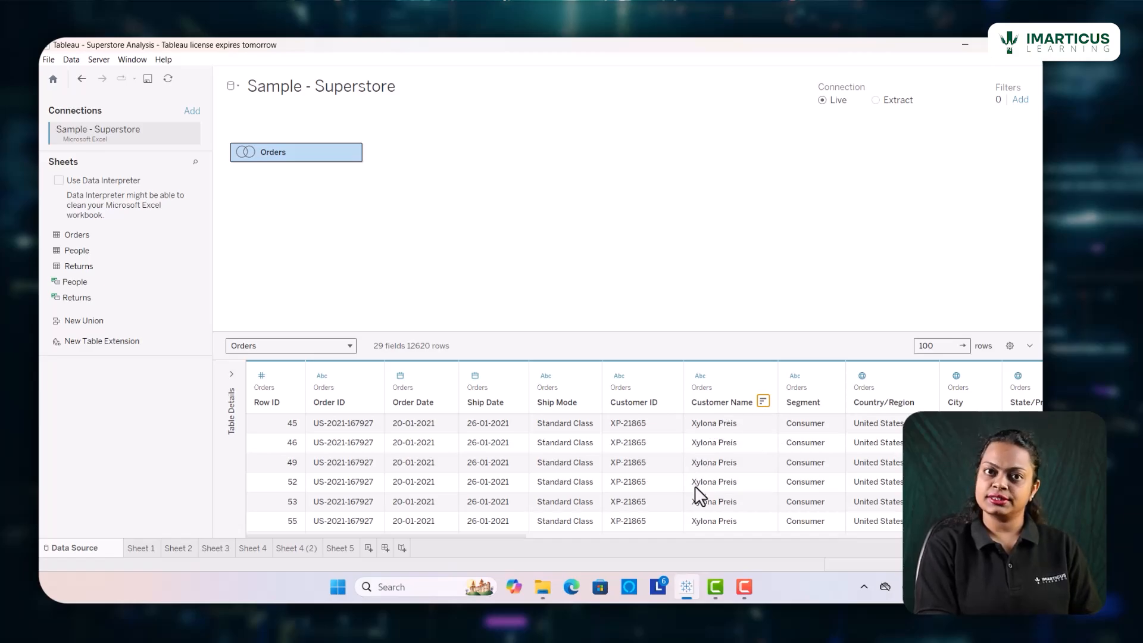
click(762, 400)
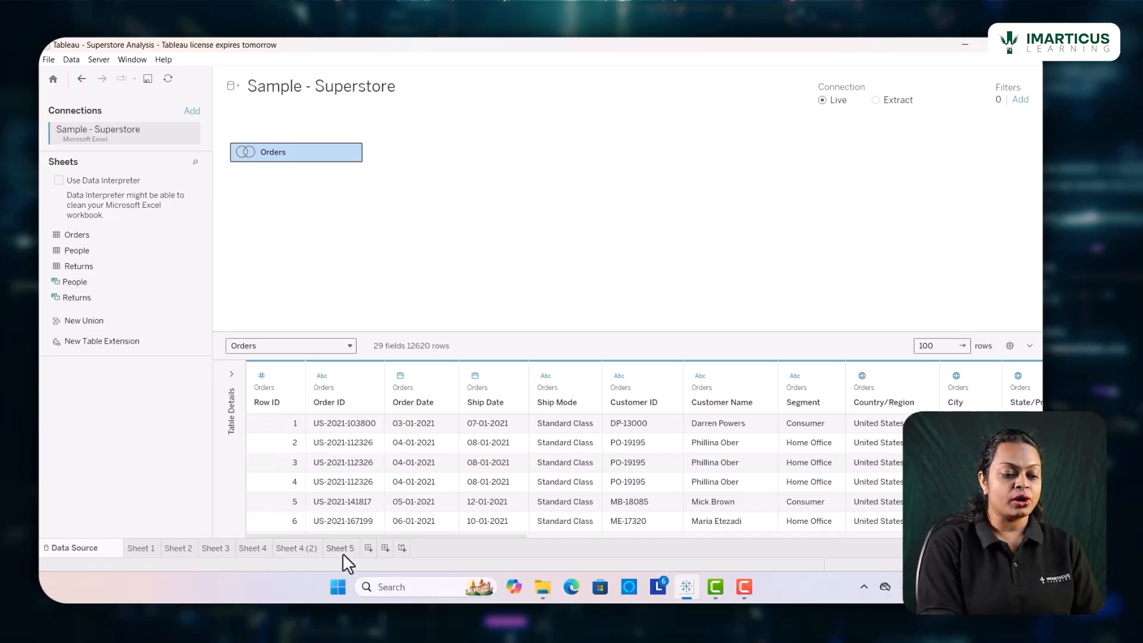
- Return to Sheet 4 (2) and cycle the Sales axis sort through descending, ascending and cleared, ending with sub-categories in descending order
click(296, 547)
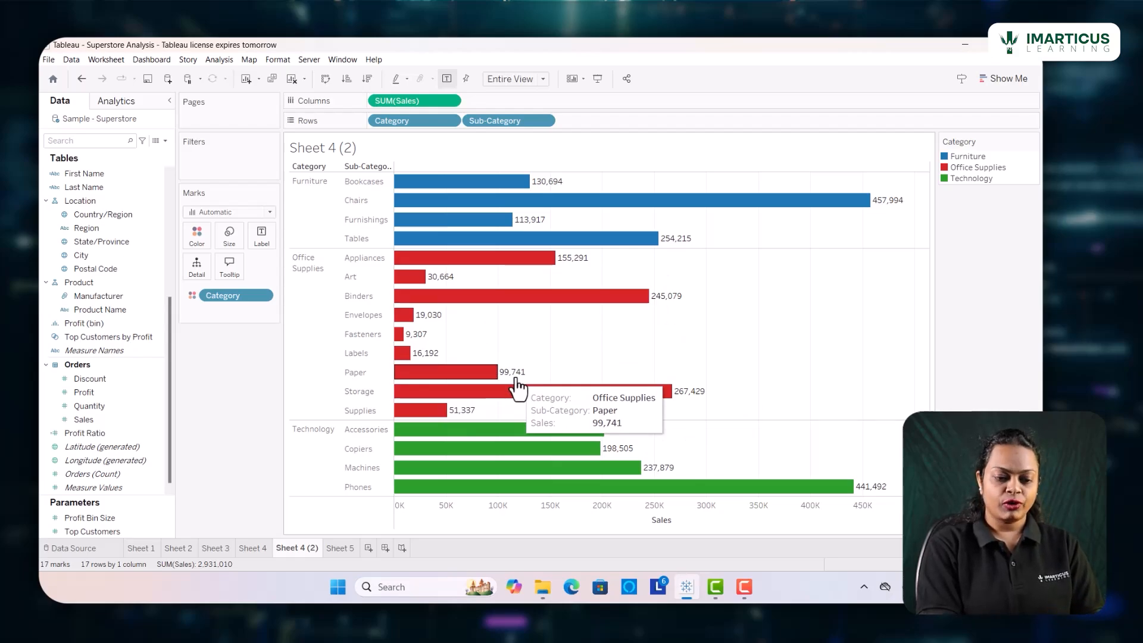
click(677, 519)
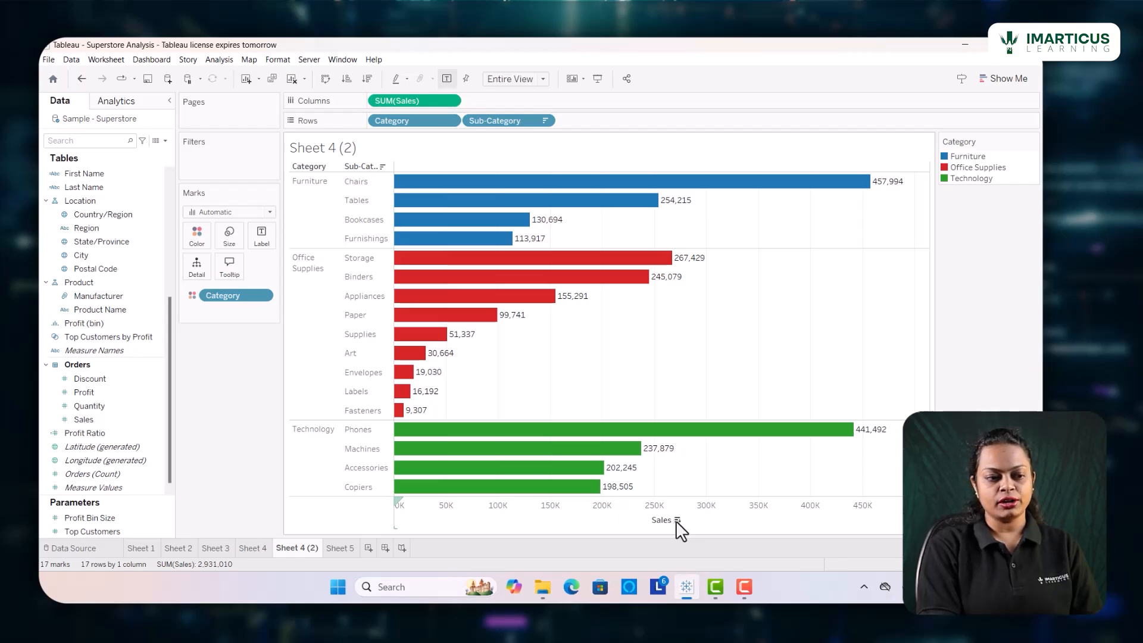
click(677, 520)
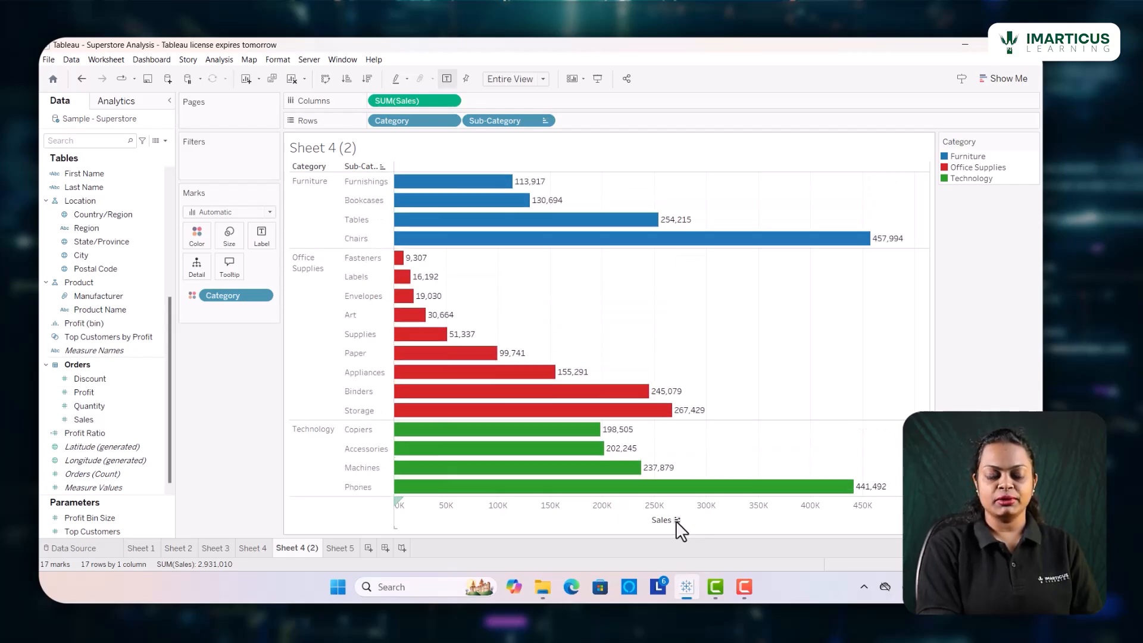
click(677, 519)
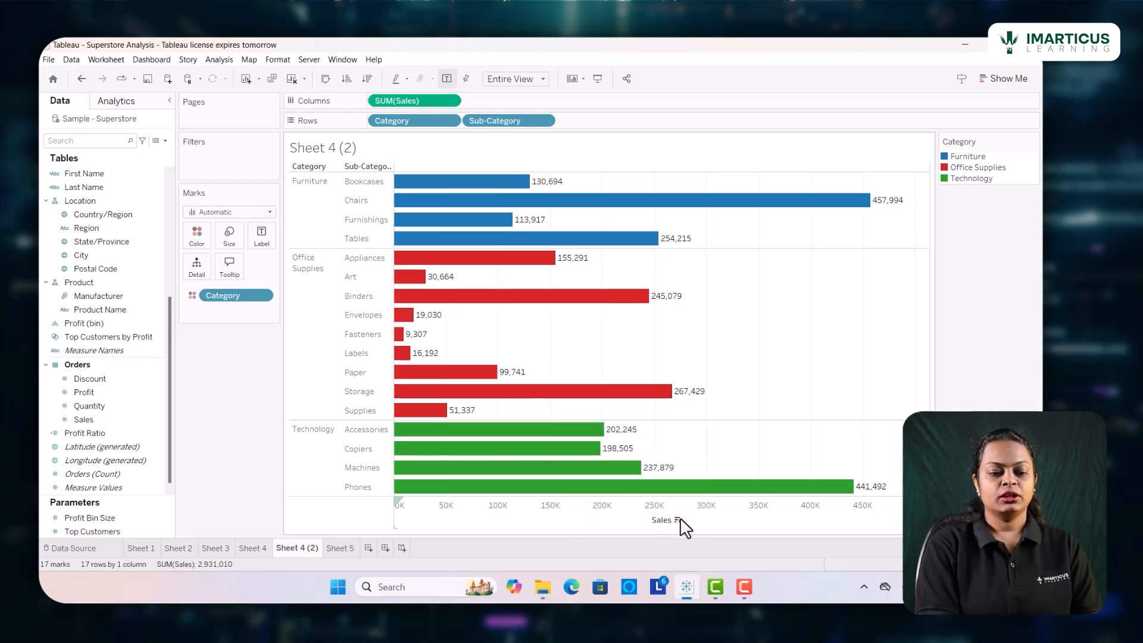
click(677, 520)
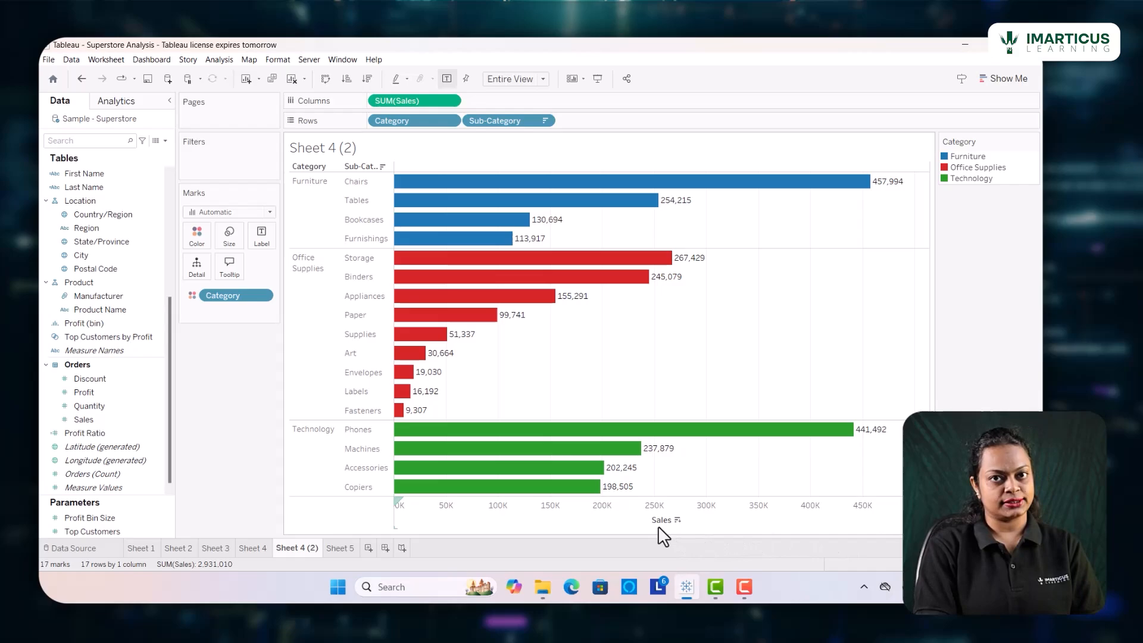
- Sort the Category headers in ascending order and switch them to descending order
mouse_move(586, 202)
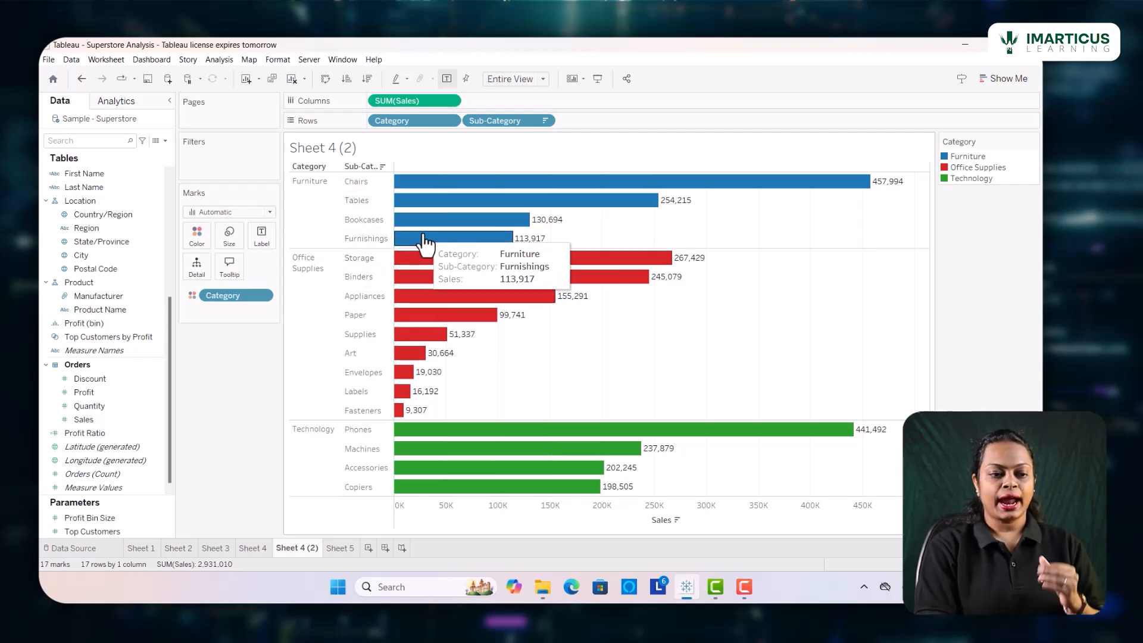
mouse_move(469, 209)
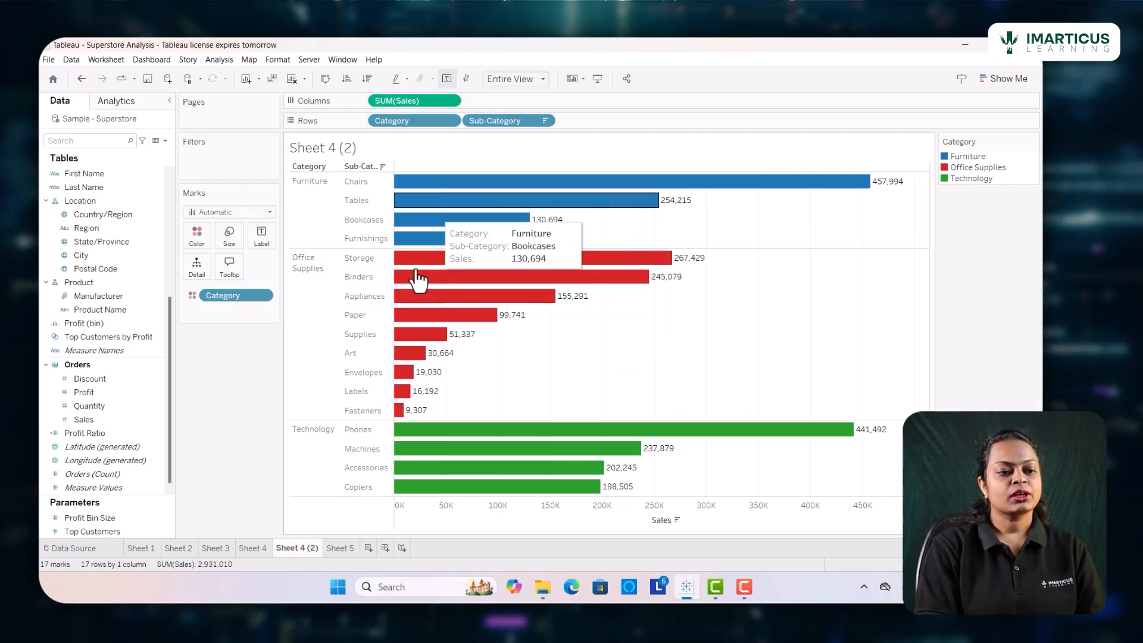
mouse_move(636, 449)
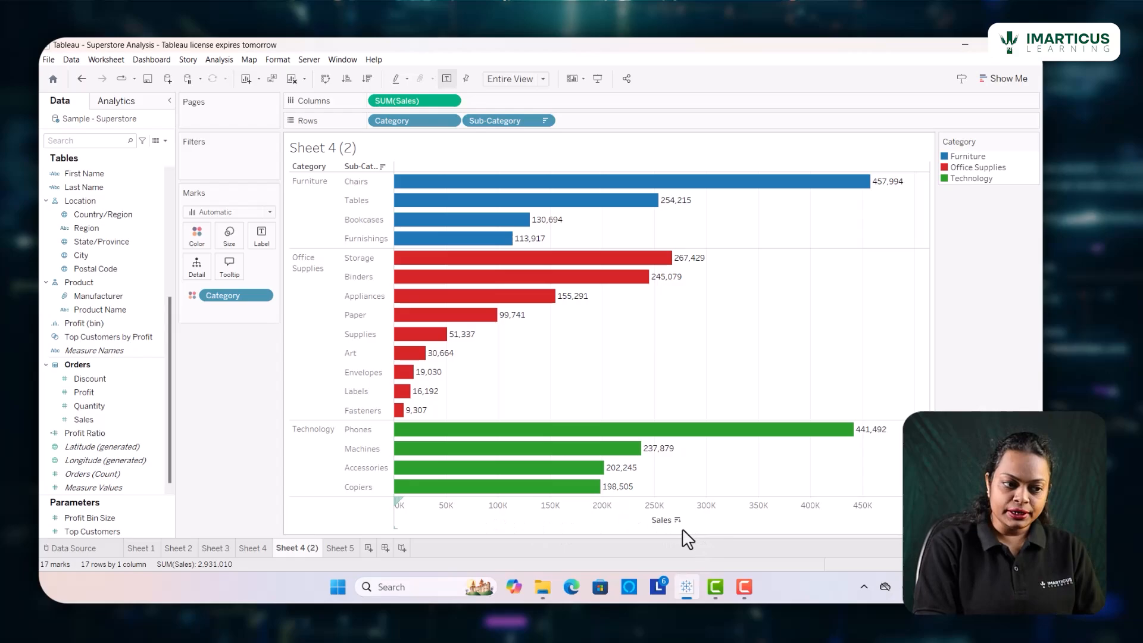
click(329, 166)
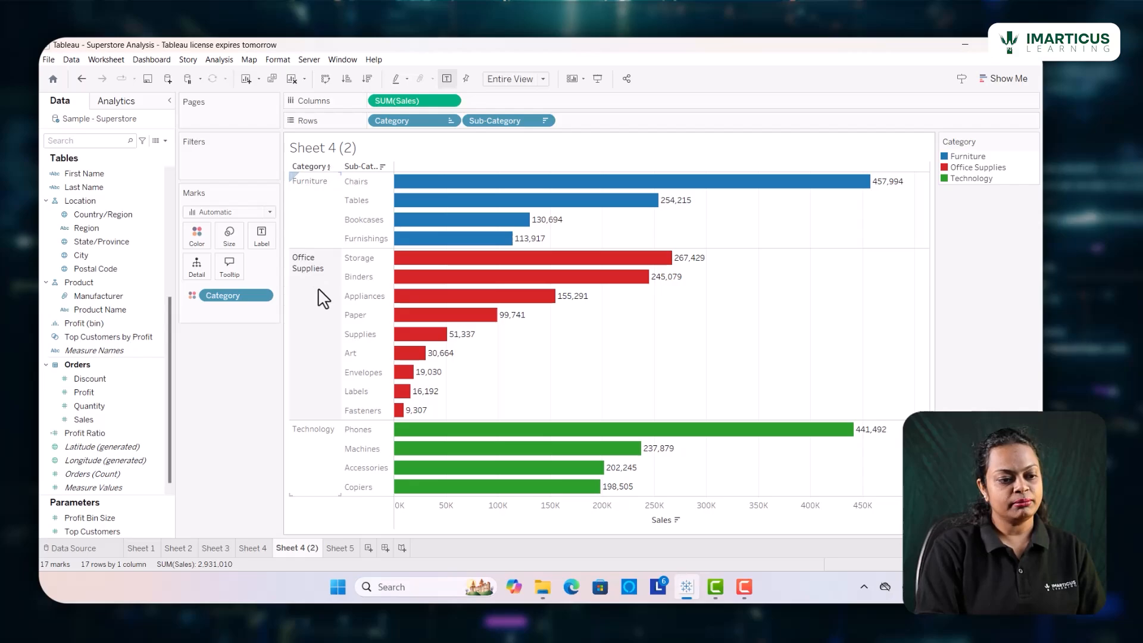
click(329, 167)
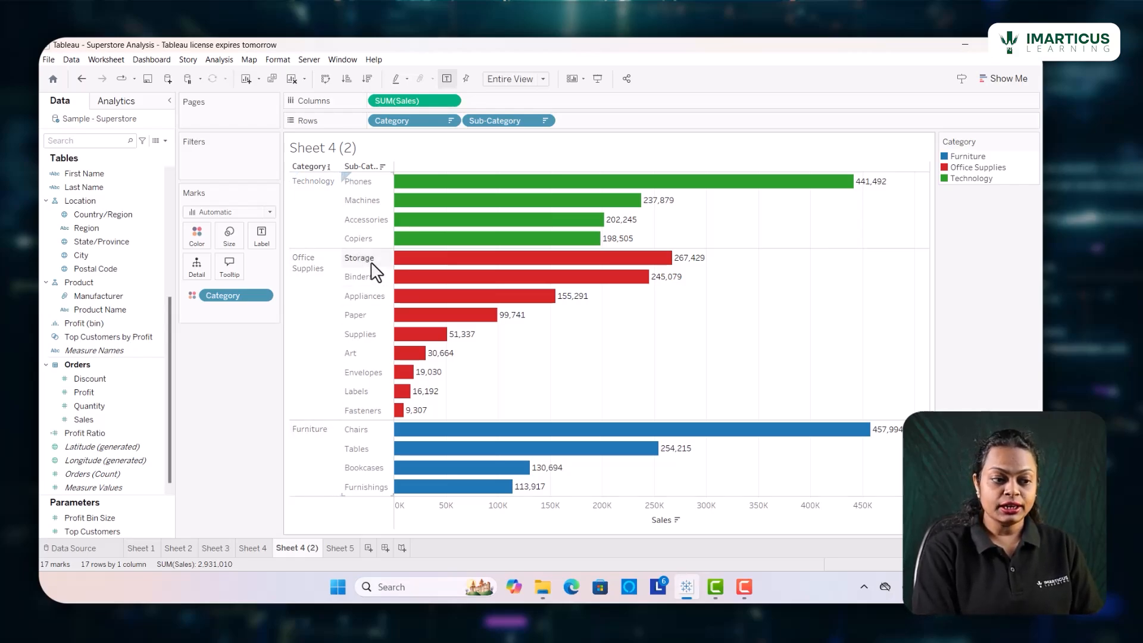
- From the Sub-Category header, sort by Sales ascending, clear the sort, and order the sub-category names from Z to A
click(382, 166)
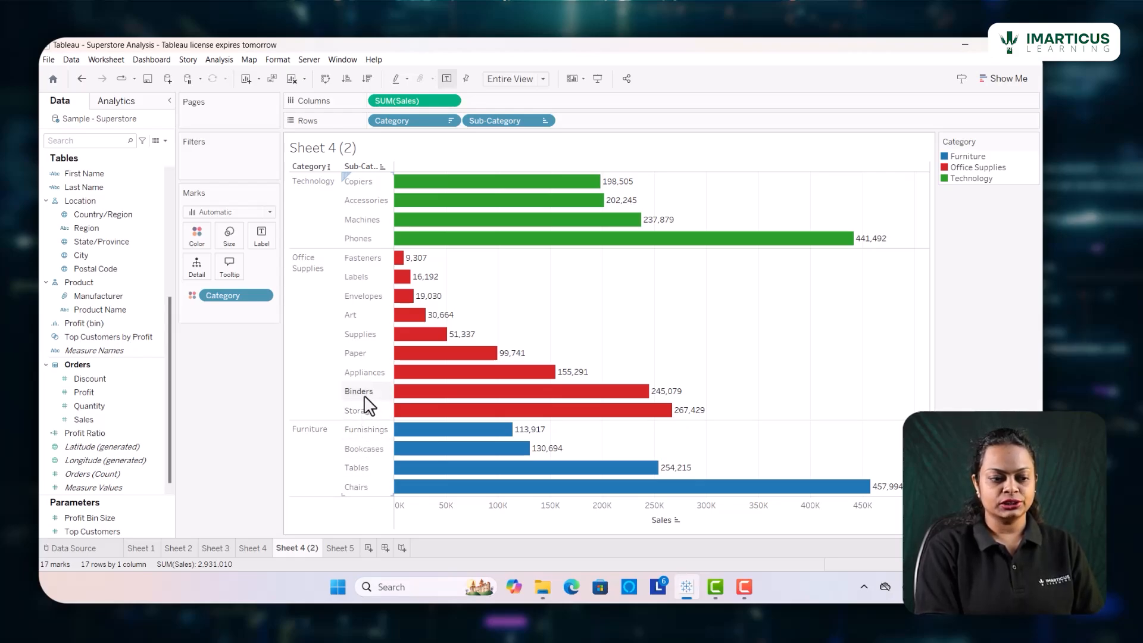
click(382, 168)
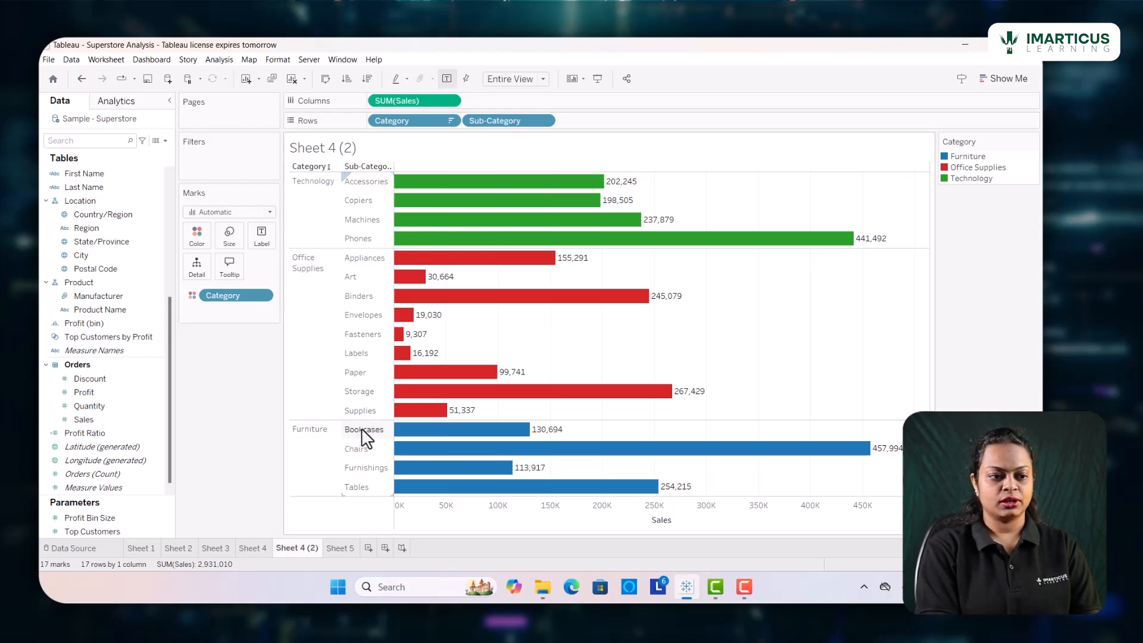
click(383, 167)
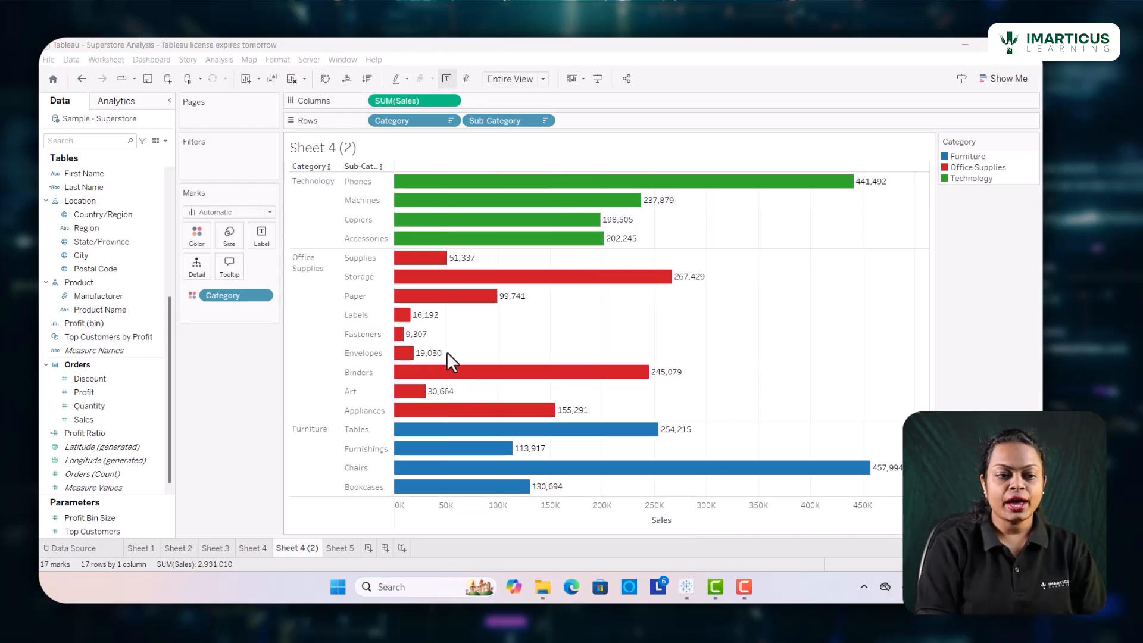
- Sort the sub-categories within each category by Sales in ascending order and switch to descending order
click(347, 83)
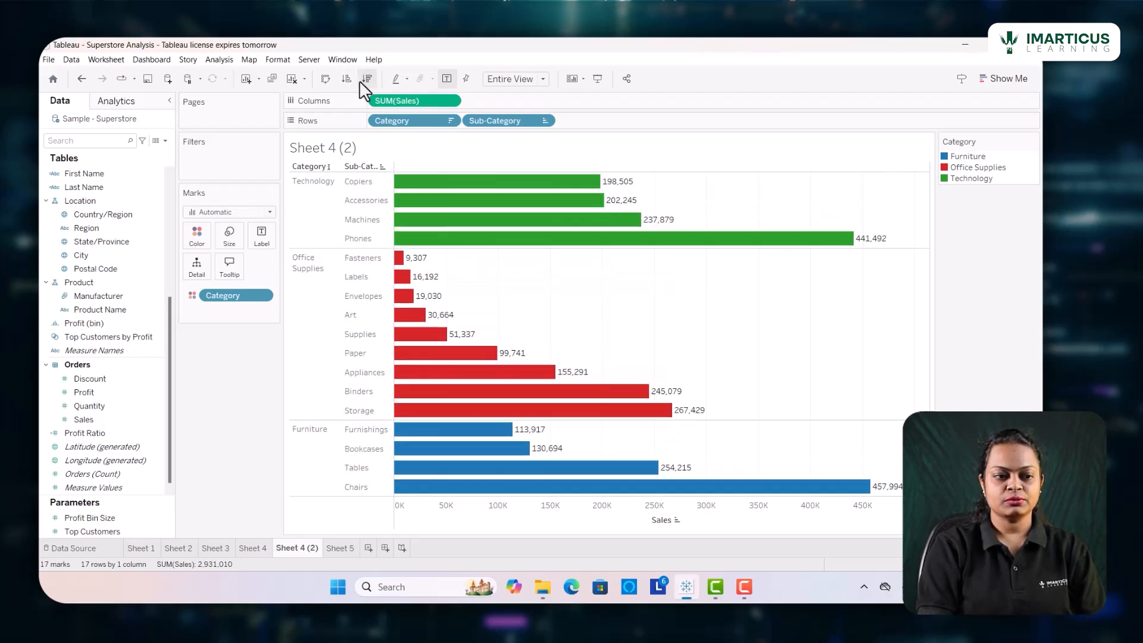
click(364, 81)
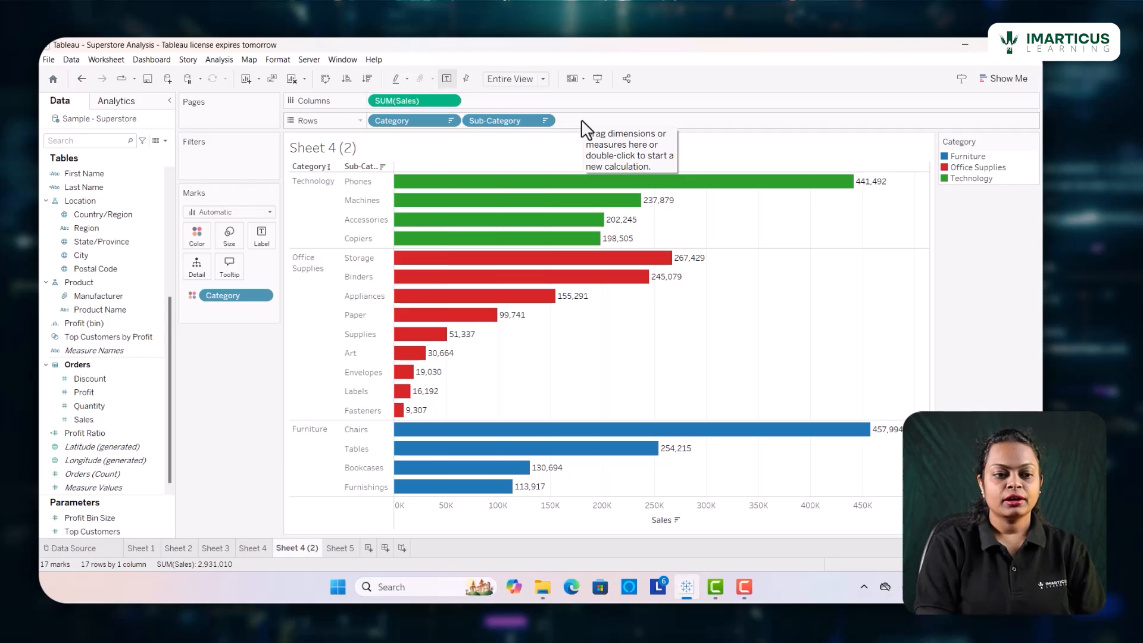
- Open the Category field's sort settings, sort by Data source order, and switch it to ascending and back to descending
click(450, 121)
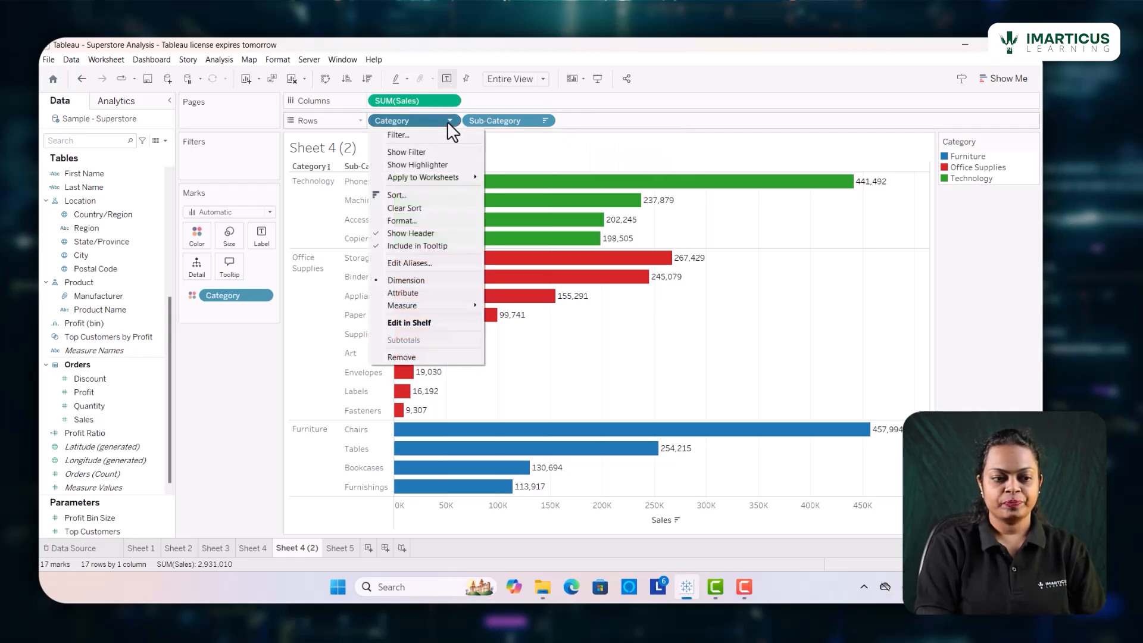
click(414, 195)
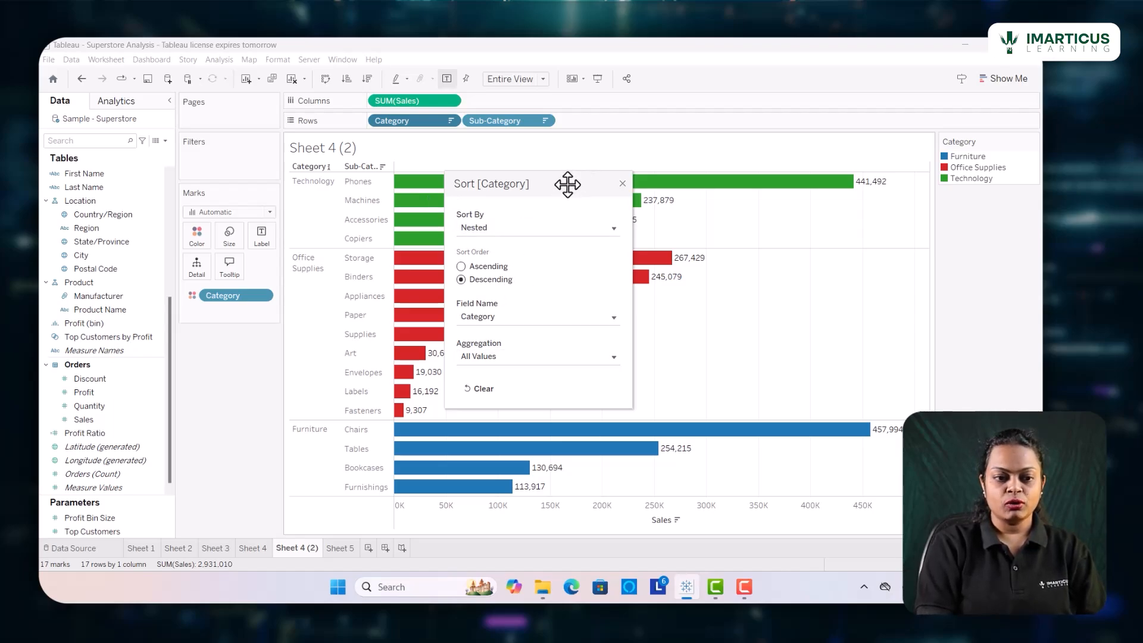
drag(567, 184, 578, 148)
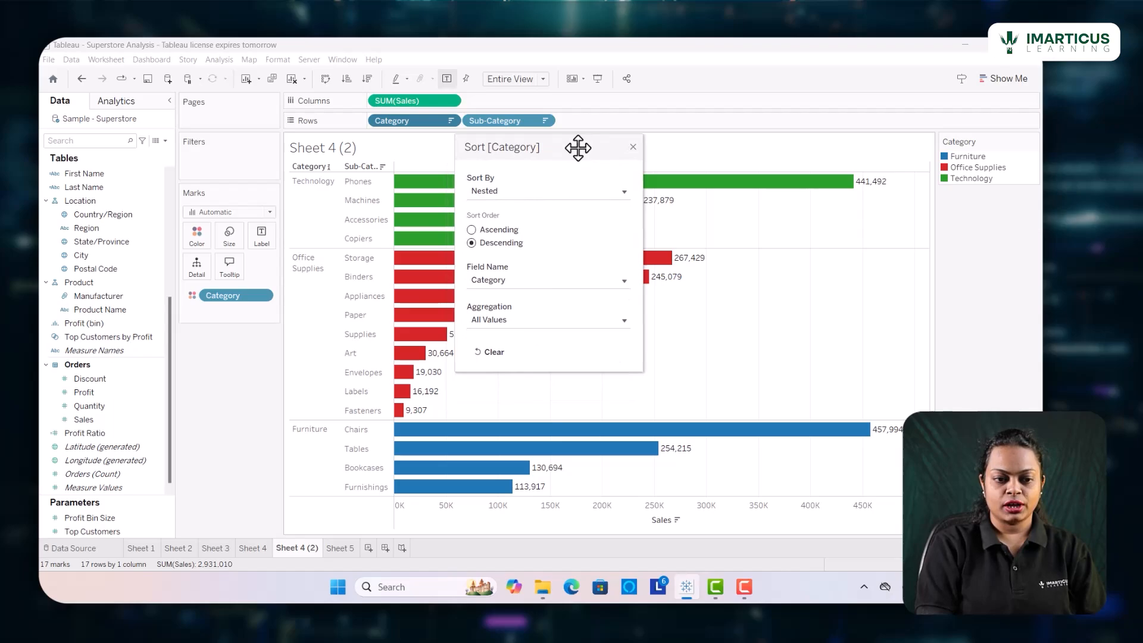
click(624, 191)
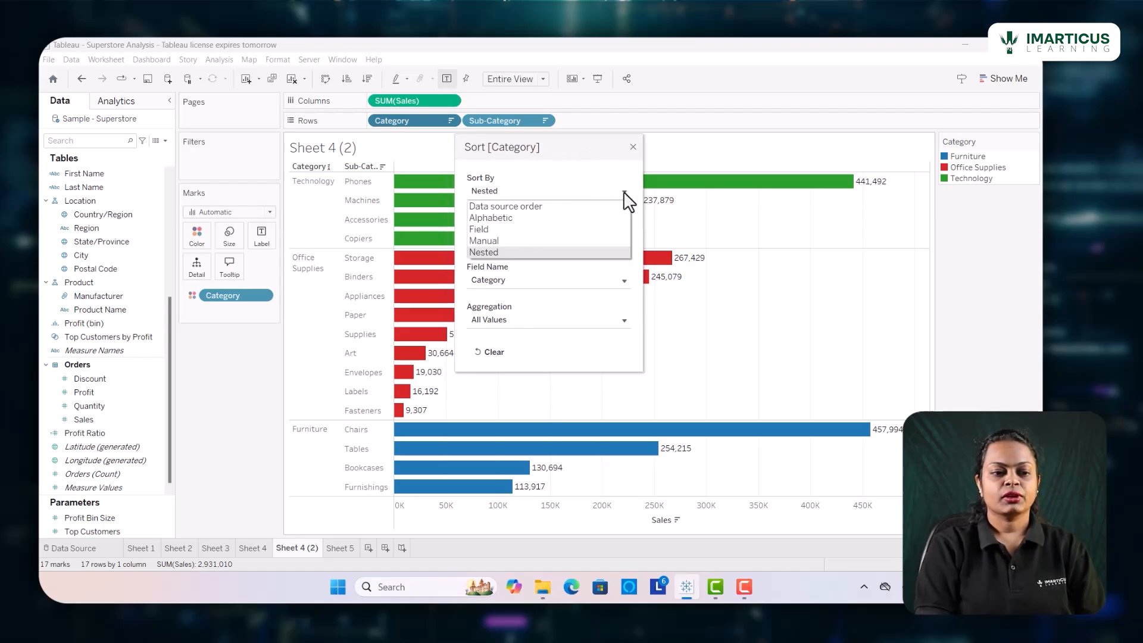
click(497, 207)
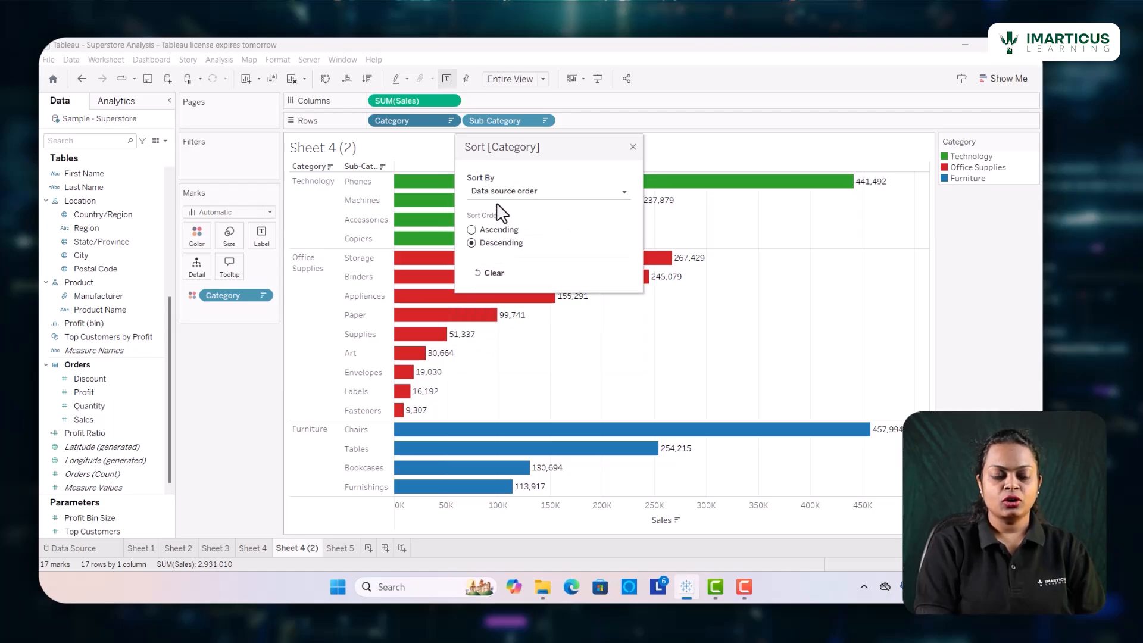
drag(520, 145, 769, 256)
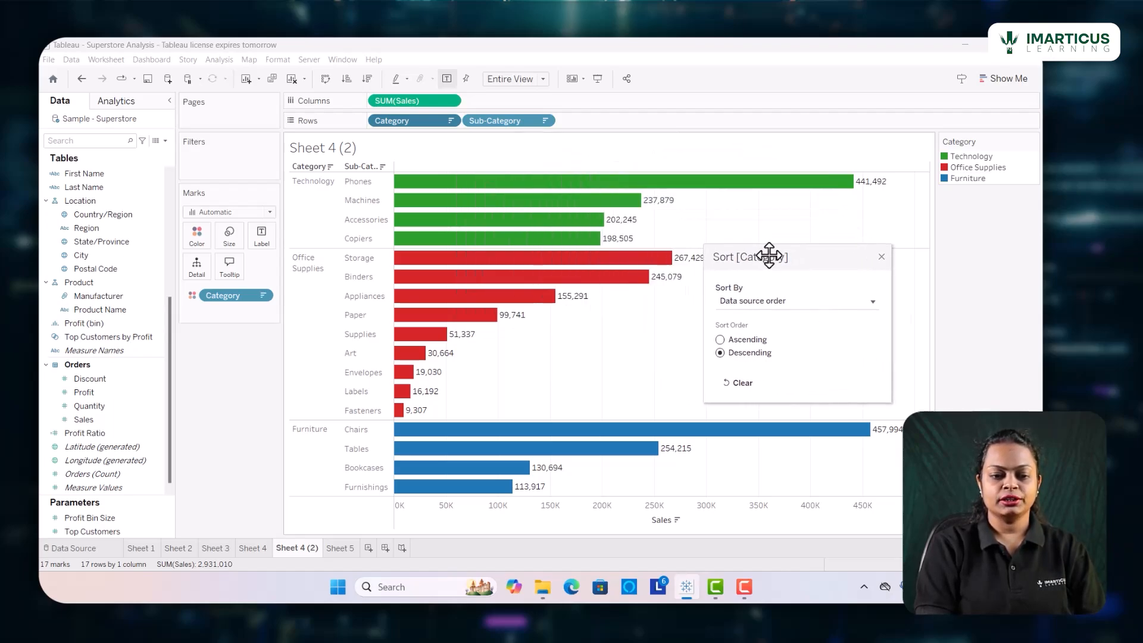
click(720, 340)
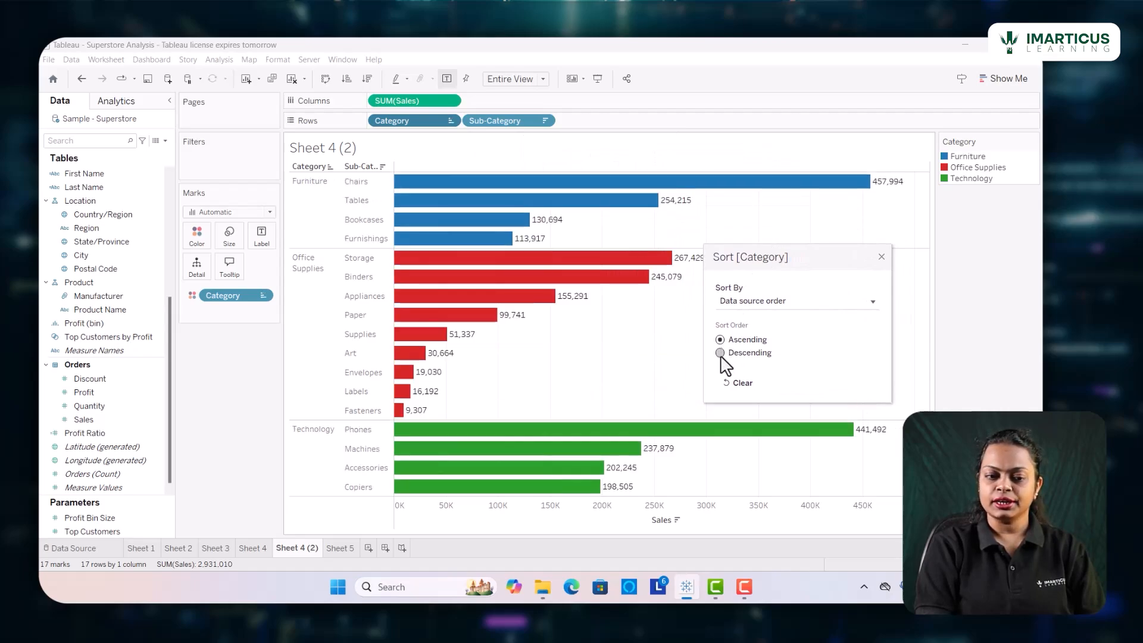
click(720, 353)
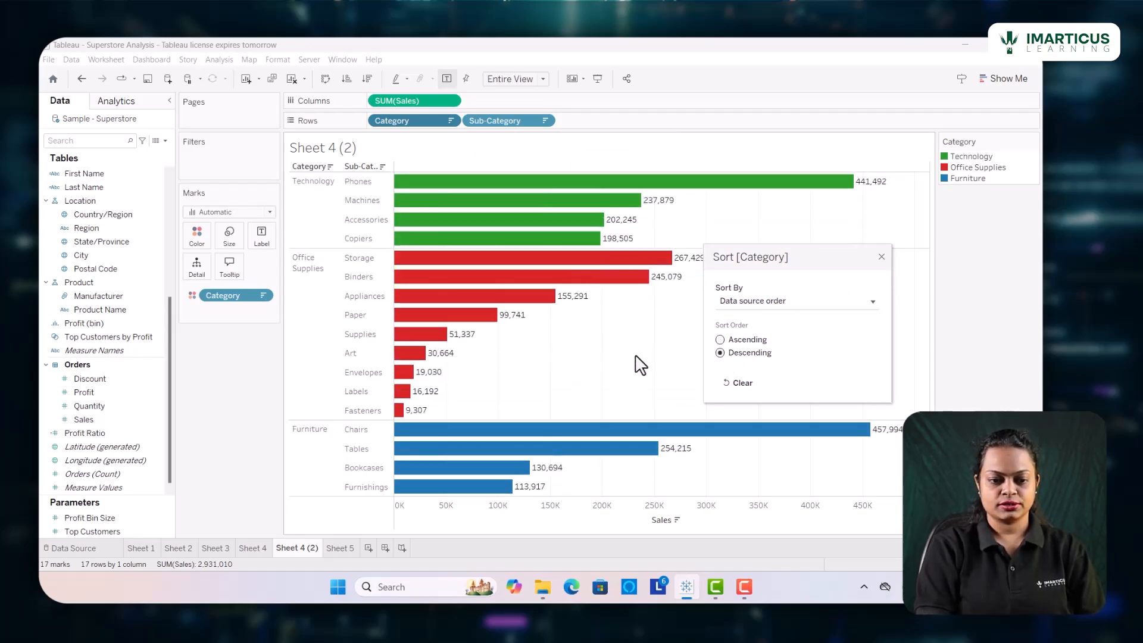
- Sort the Category field by Alphabetic in descending order and close its sort settings
click(770, 303)
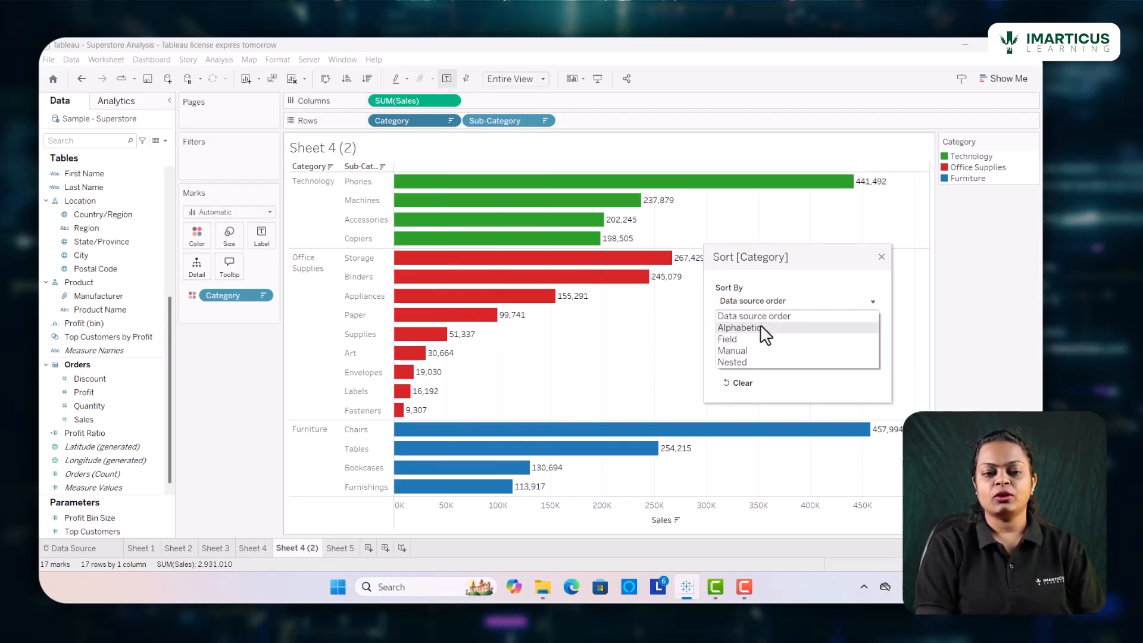
click(760, 325)
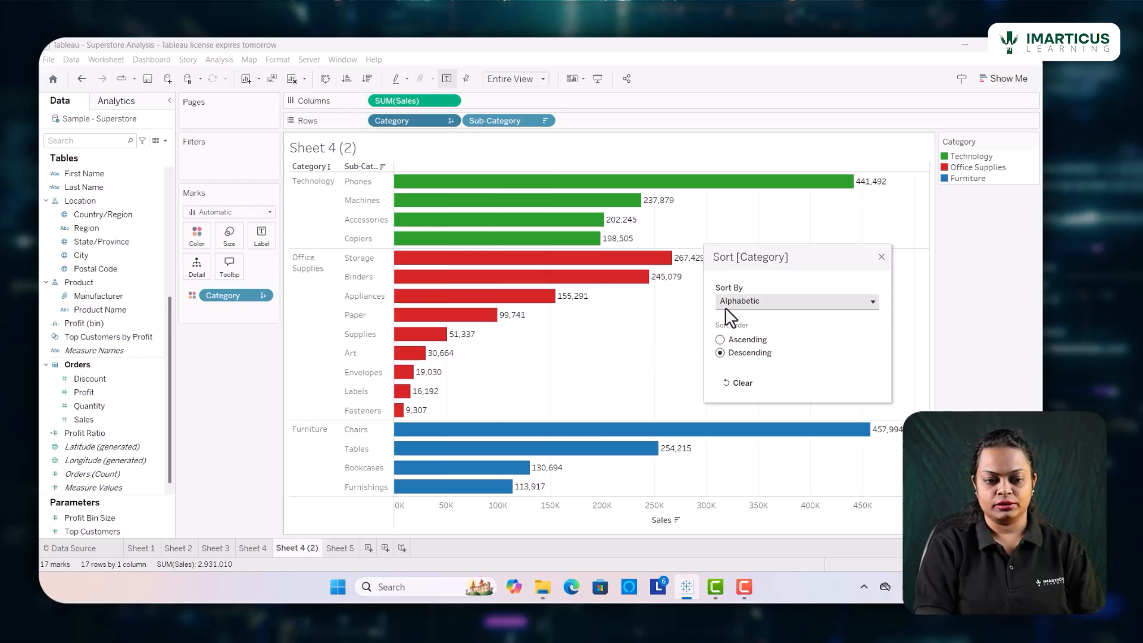
click(720, 340)
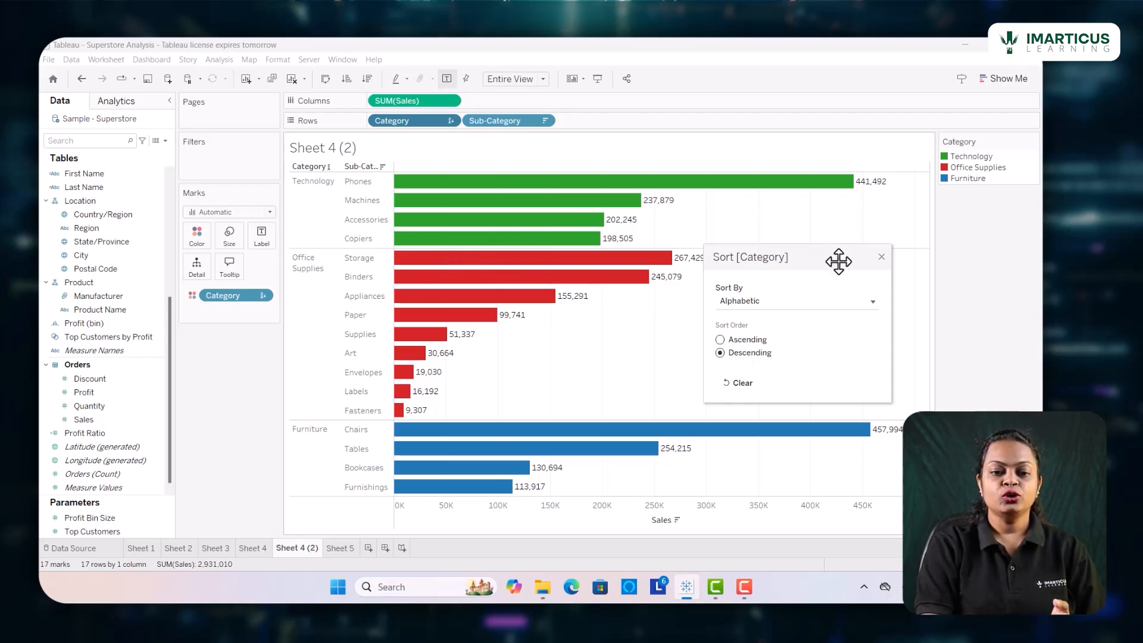
click(879, 260)
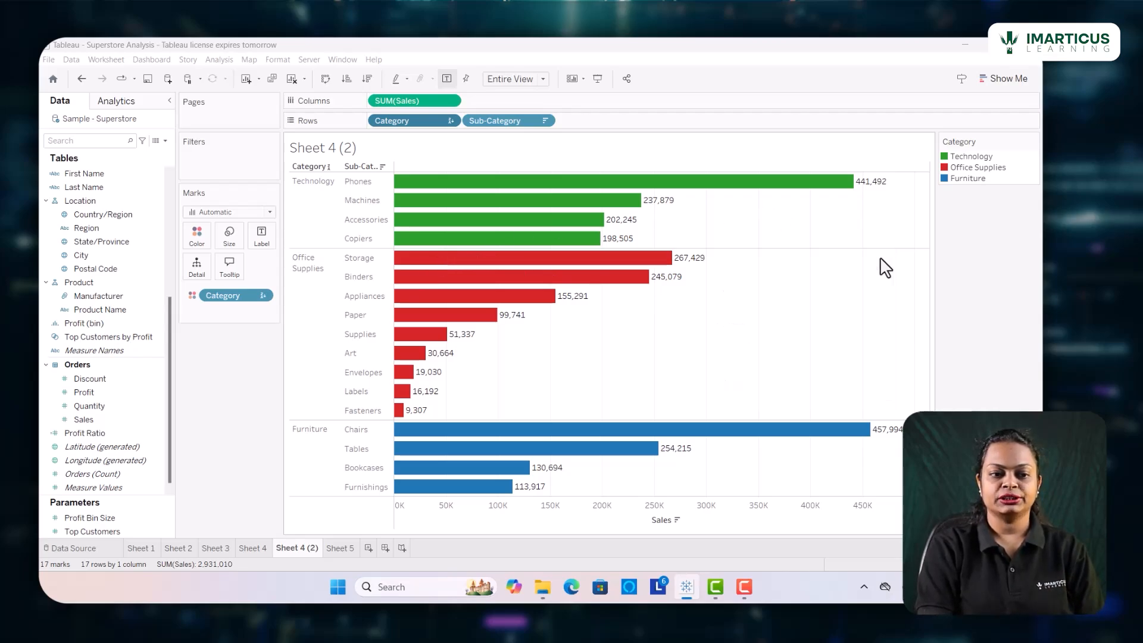
- Sort the Sub-Category field by Field, using the Sum of Sales, trying ascending order and finishing with descending
click(544, 120)
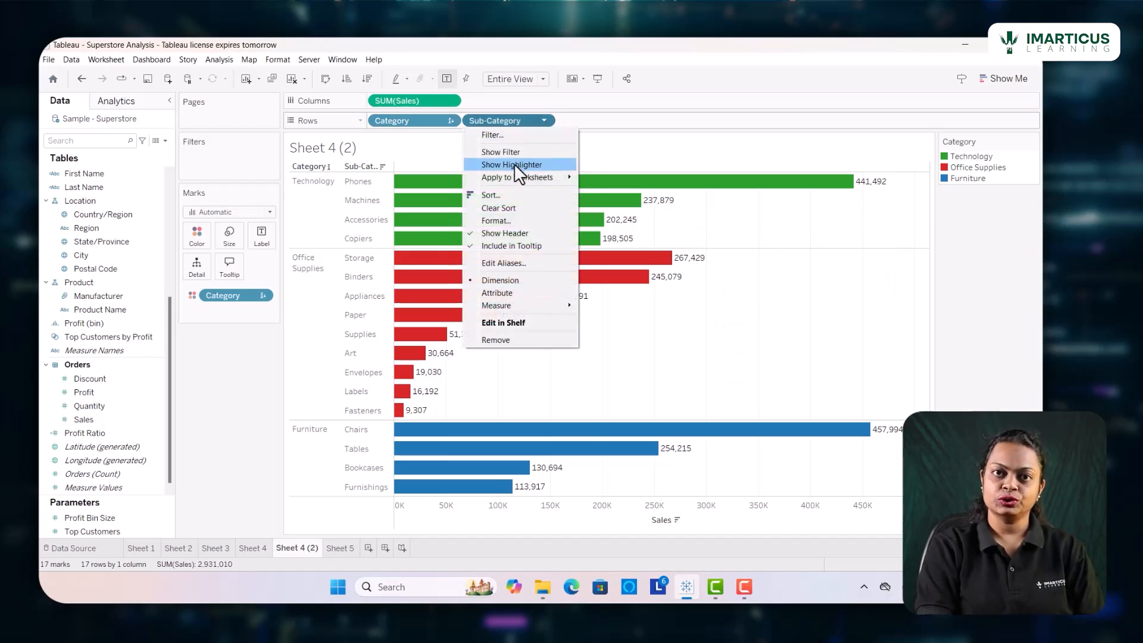
click(508, 195)
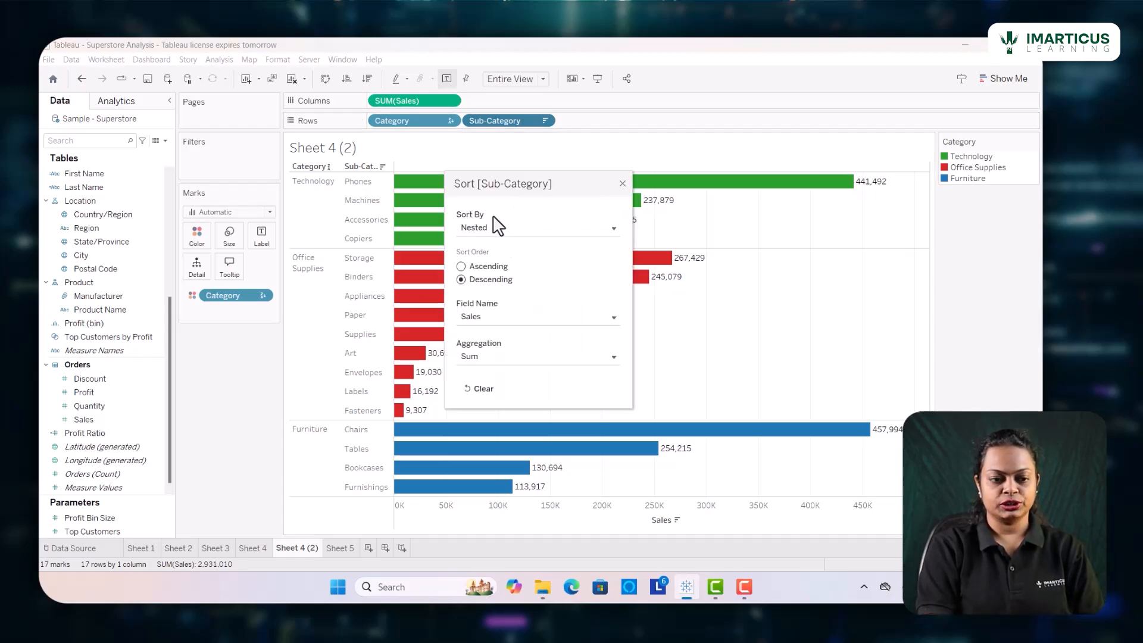
drag(483, 186, 611, 219)
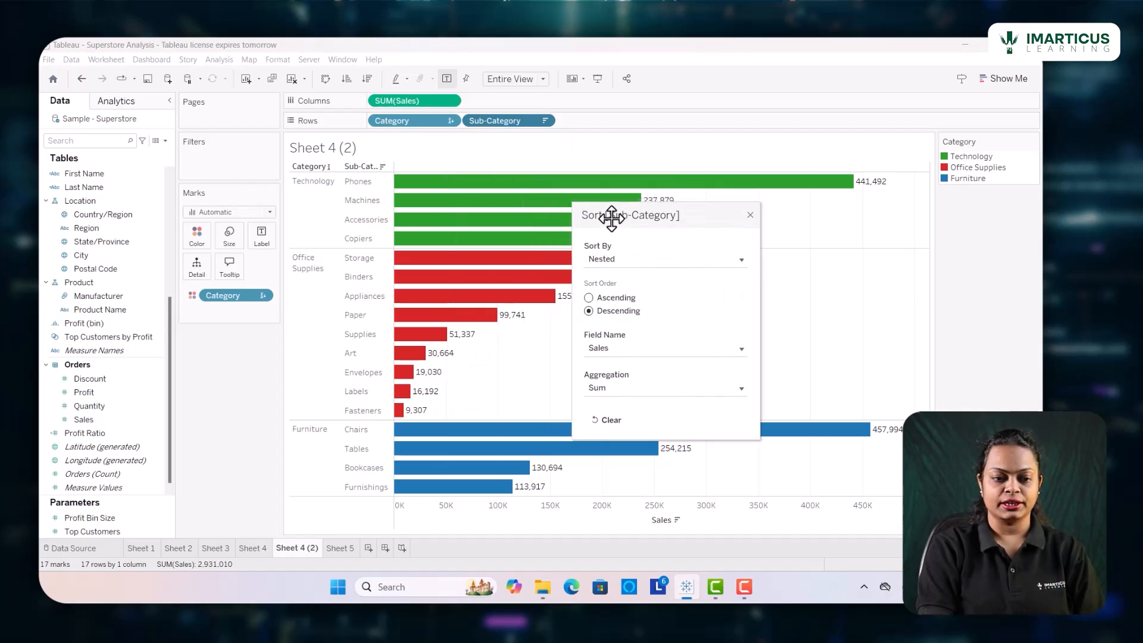
click(621, 260)
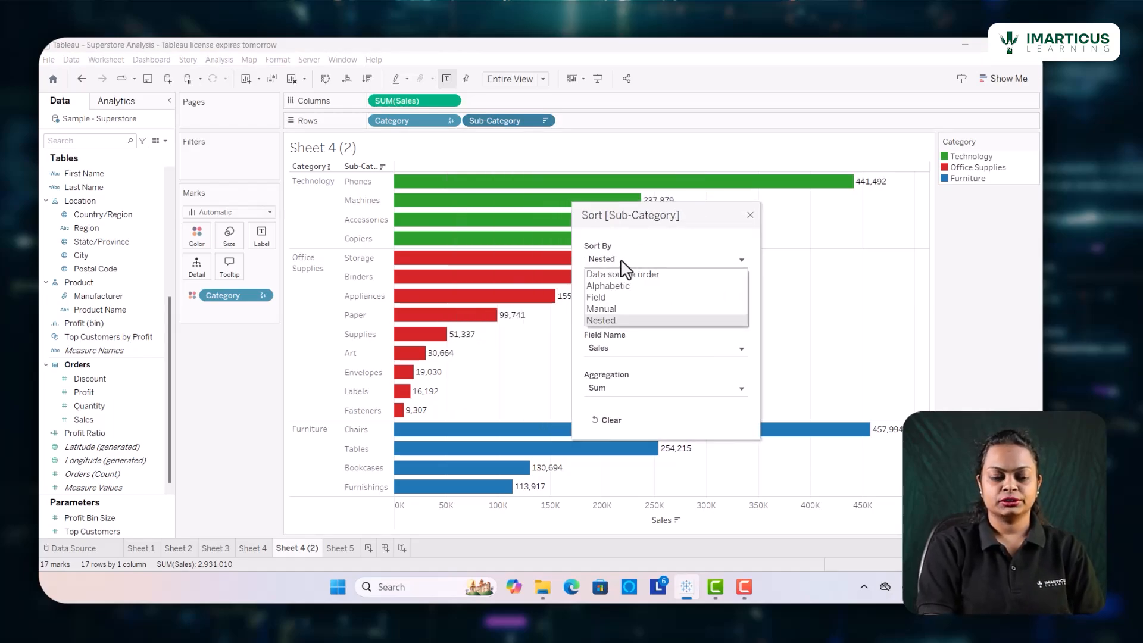
click(628, 295)
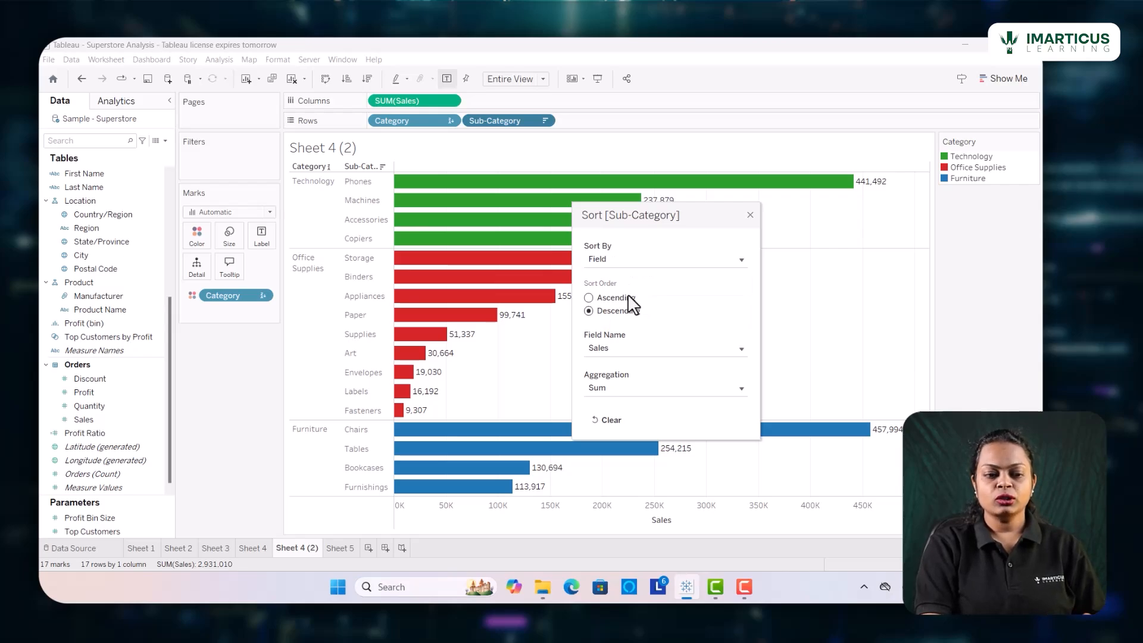
click(589, 299)
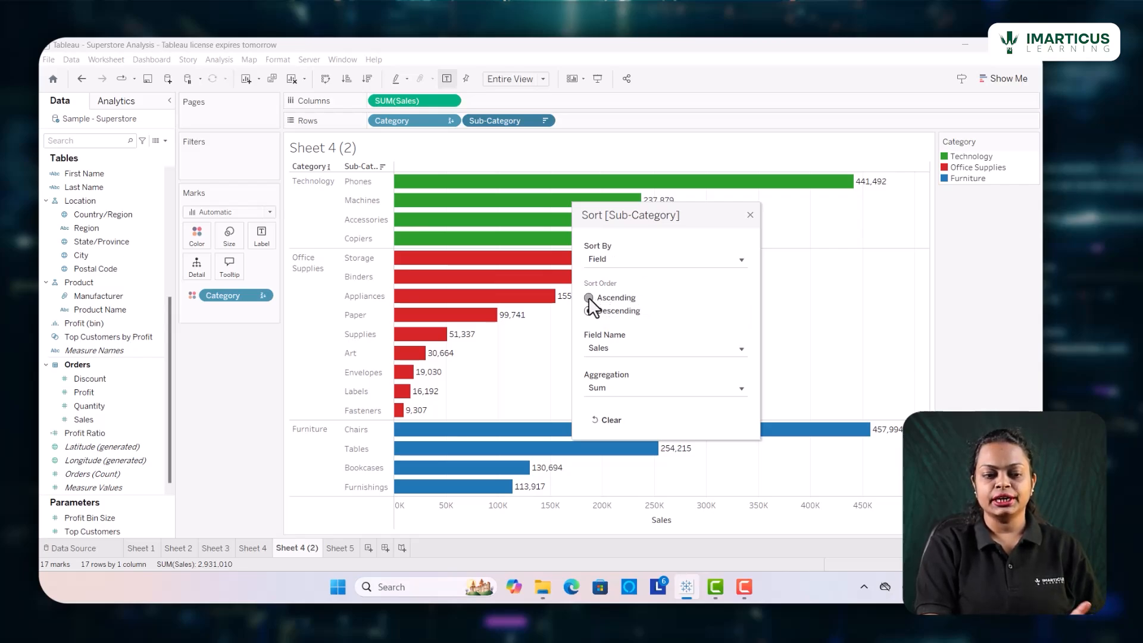
click(588, 314)
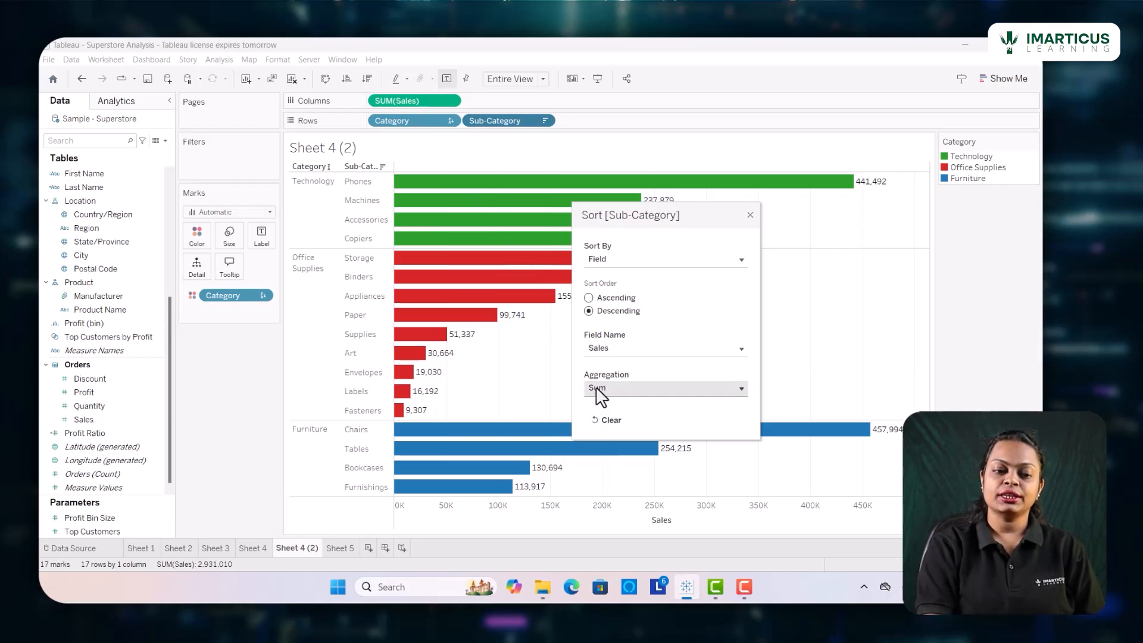
- Change the field that Sub-Category is sorted by to Profit and move the sort dialog clear of the bars
click(676, 353)
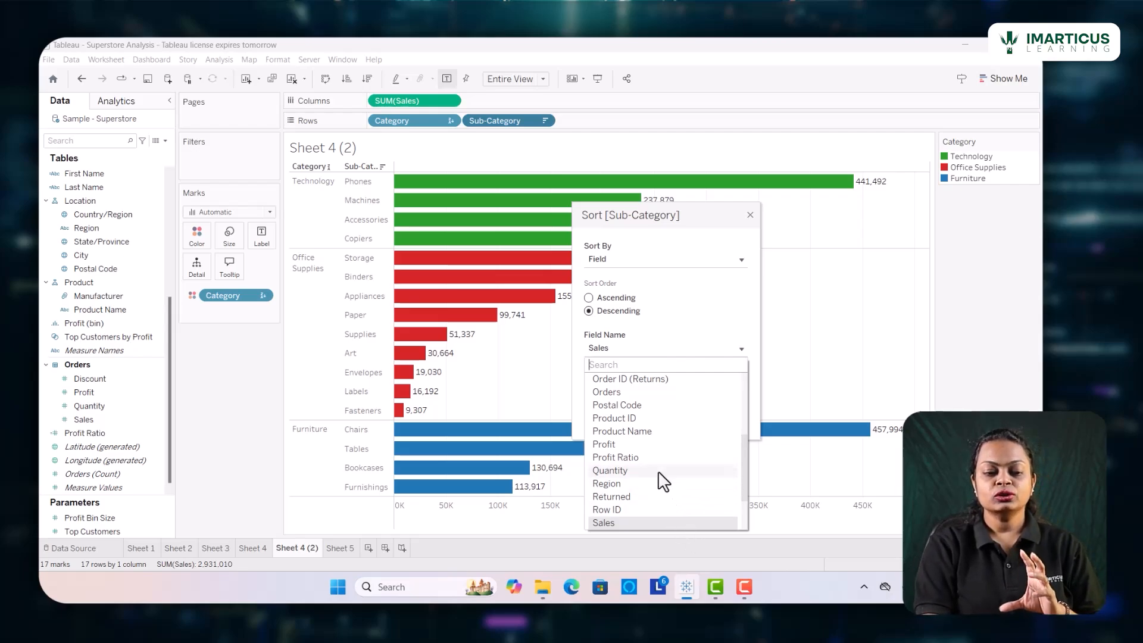
click(638, 445)
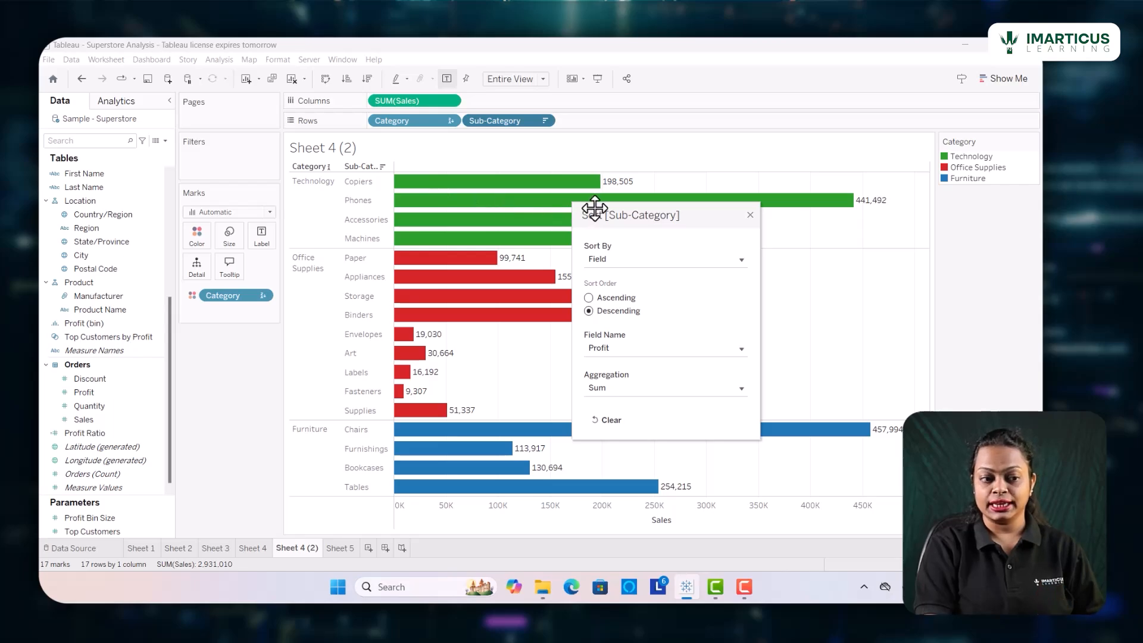
drag(596, 210, 689, 260)
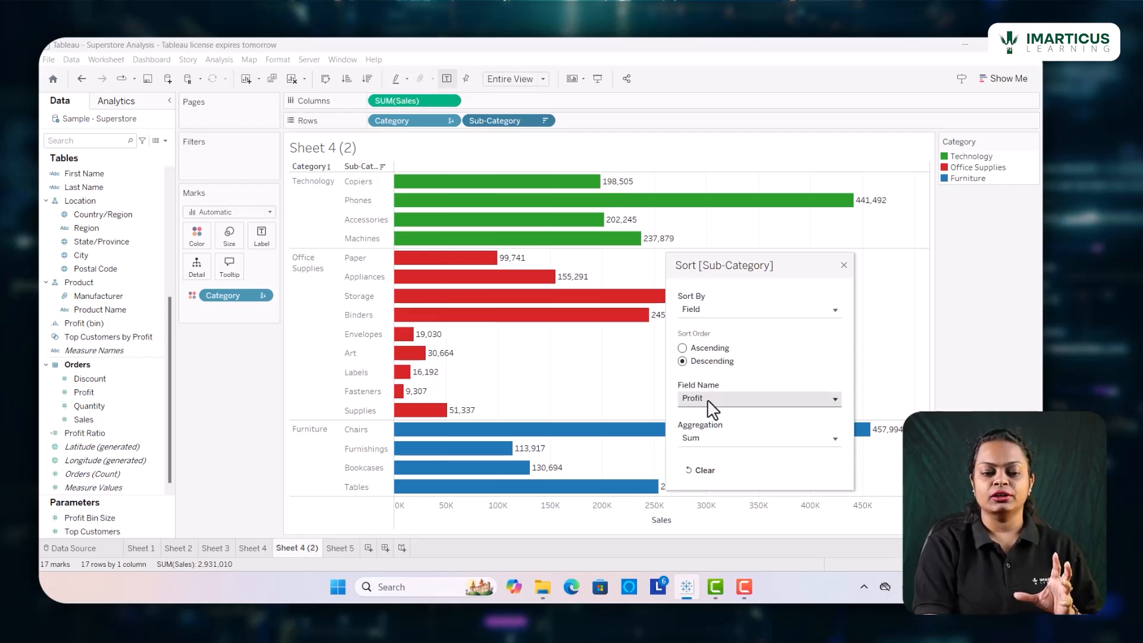
- Try the Average aggregation for the Sub-Category sort by Profit and set it back to Sum
click(727, 449)
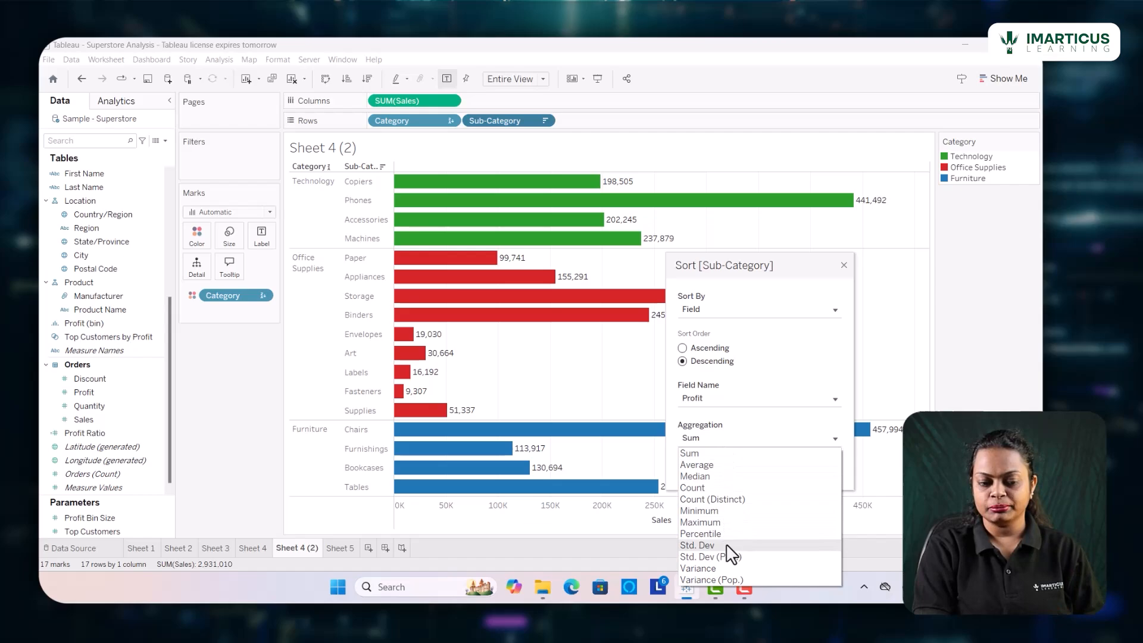
click(709, 464)
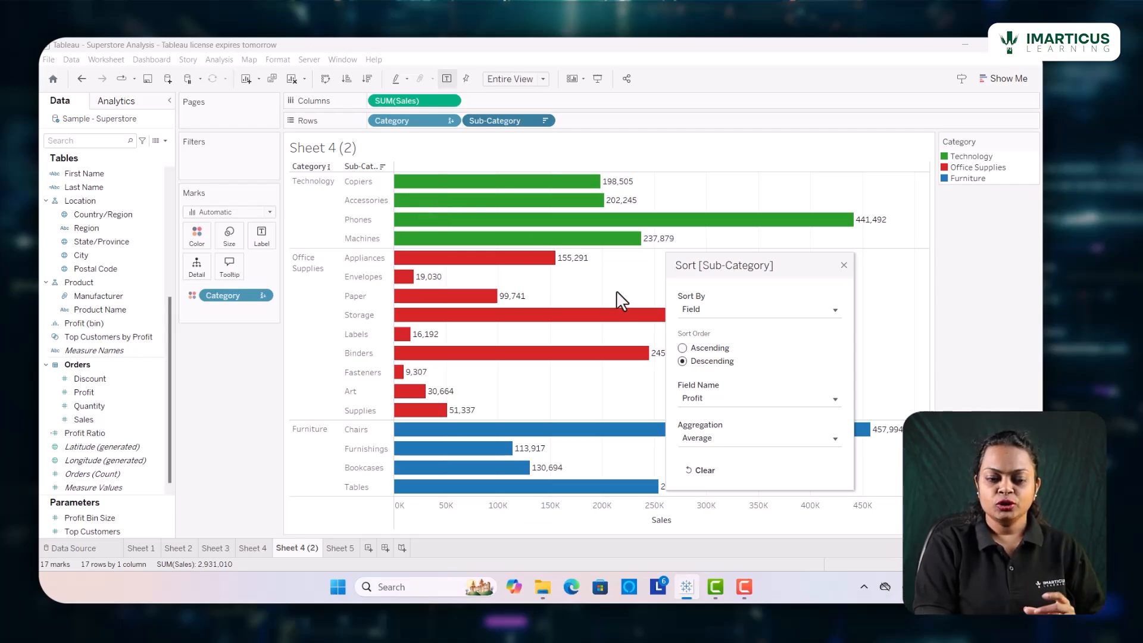
click(710, 440)
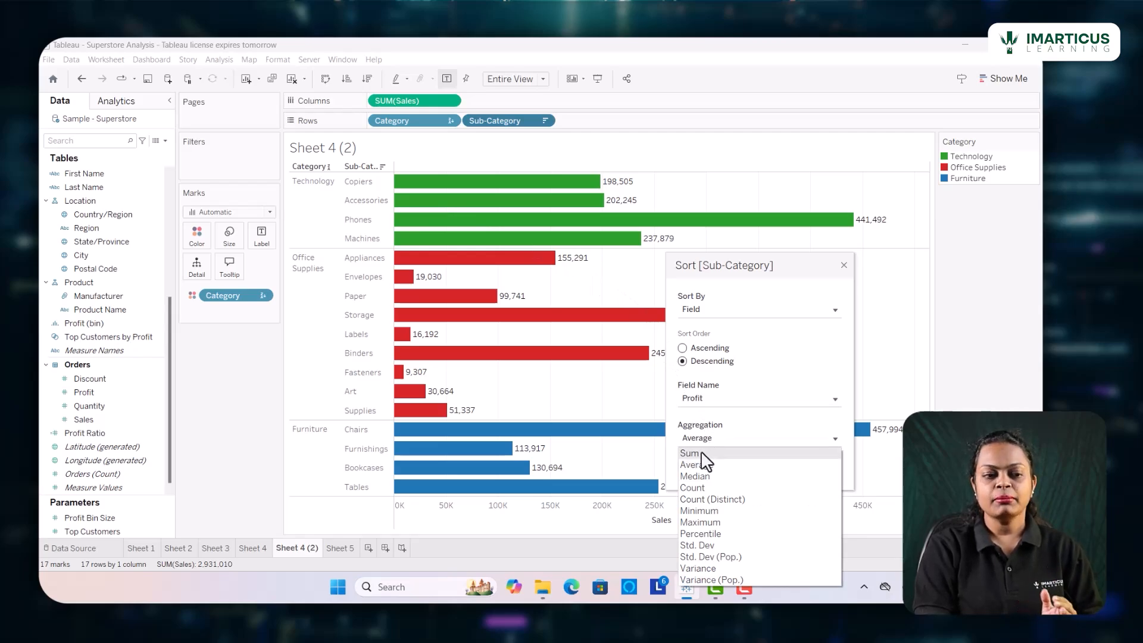
click(701, 453)
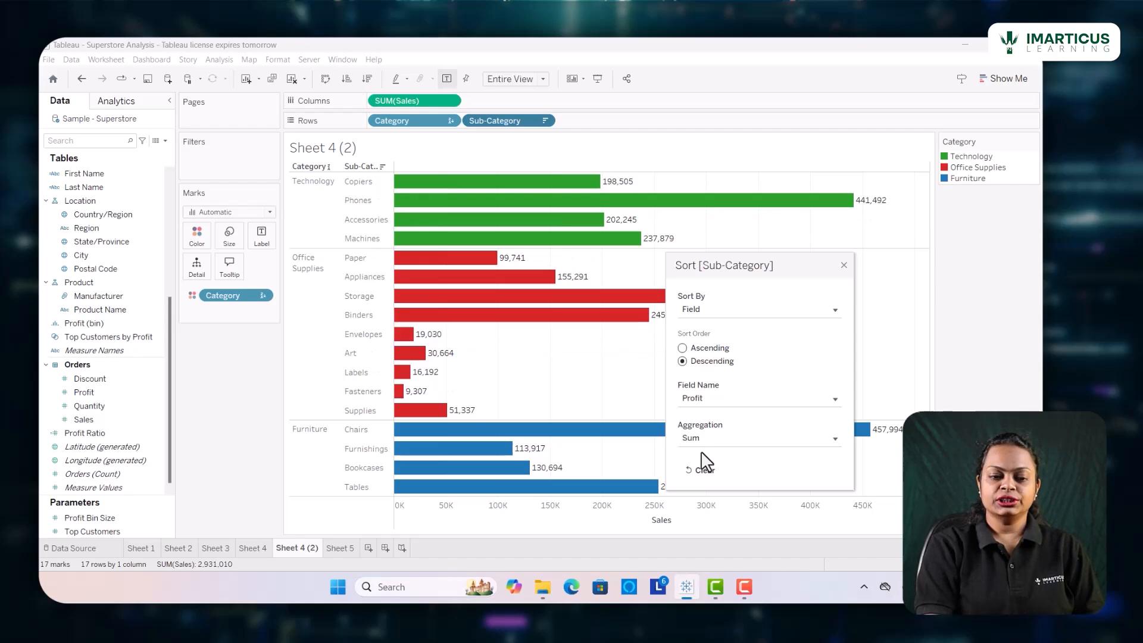
- Switch the Sub-Category sort to Manual, move Fasteners directly below Storage in the list, and close the sort settings
click(710, 309)
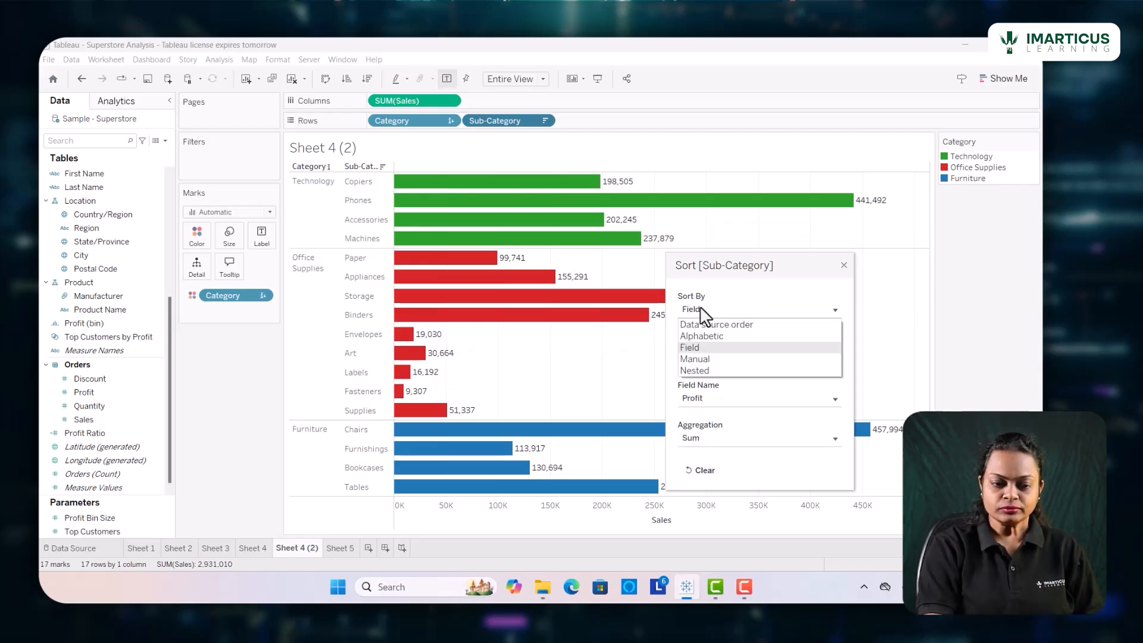
click(713, 360)
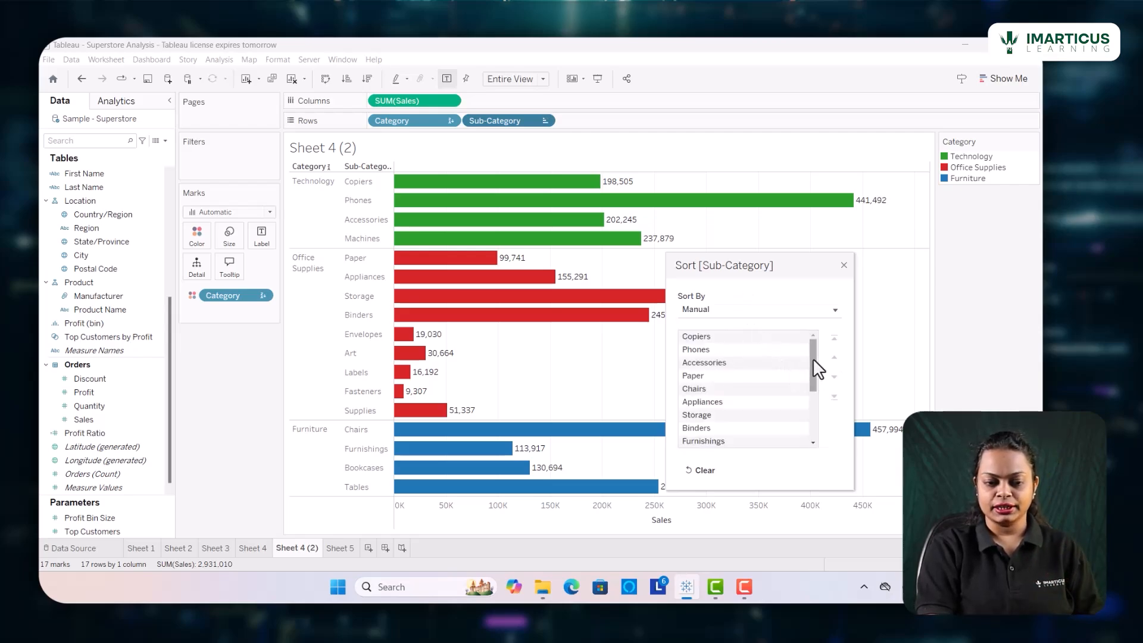
drag(813, 359, 818, 427)
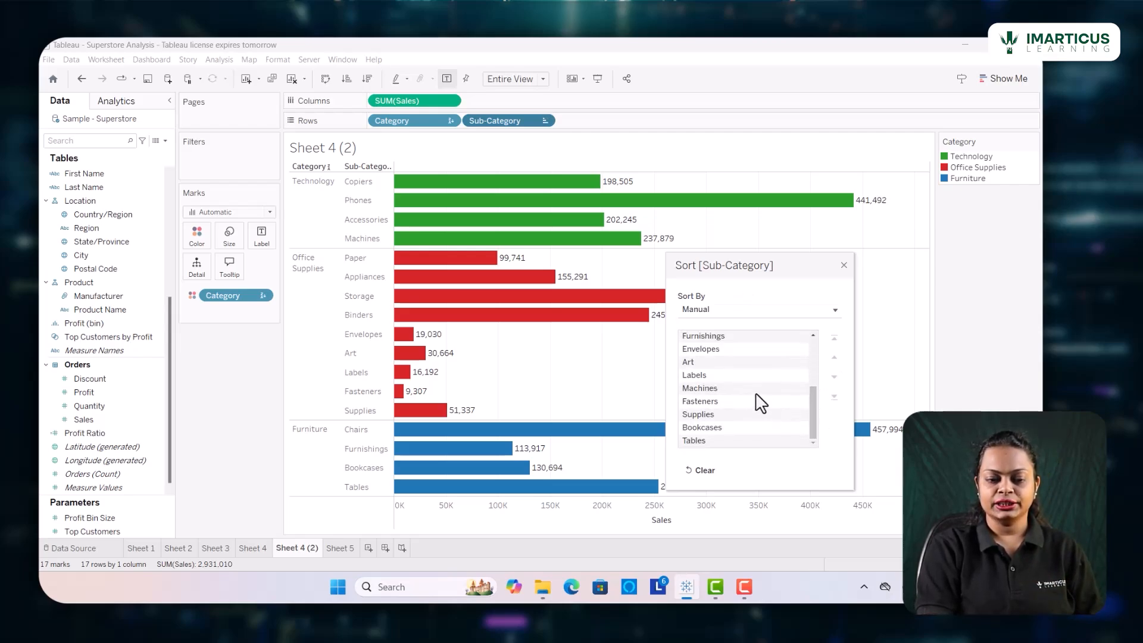
click(729, 404)
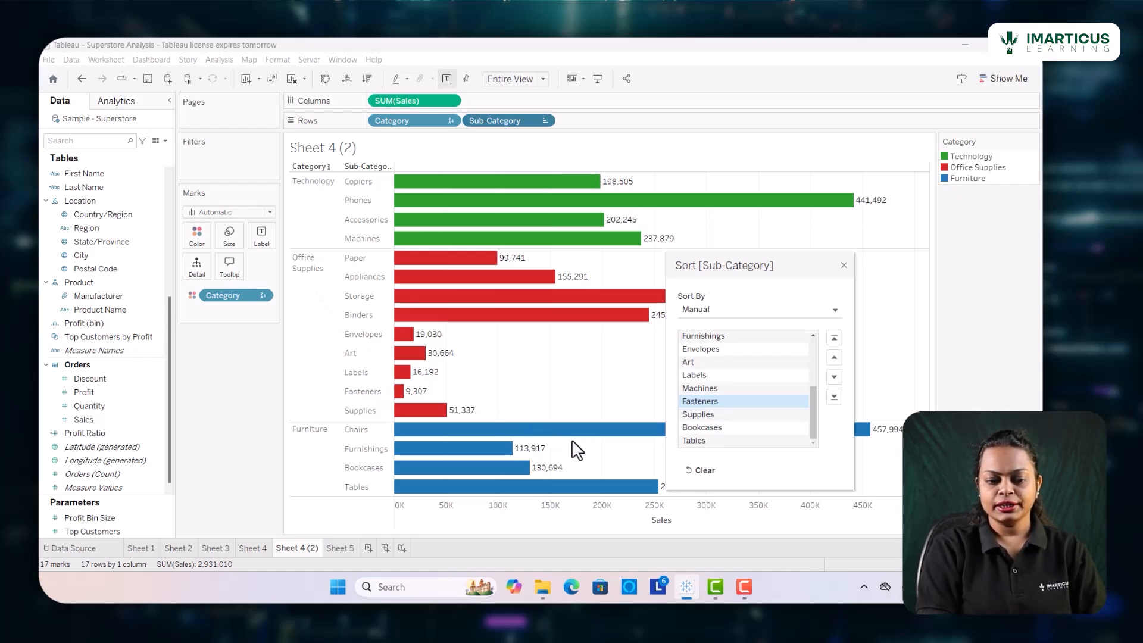
drag(720, 405, 717, 356)
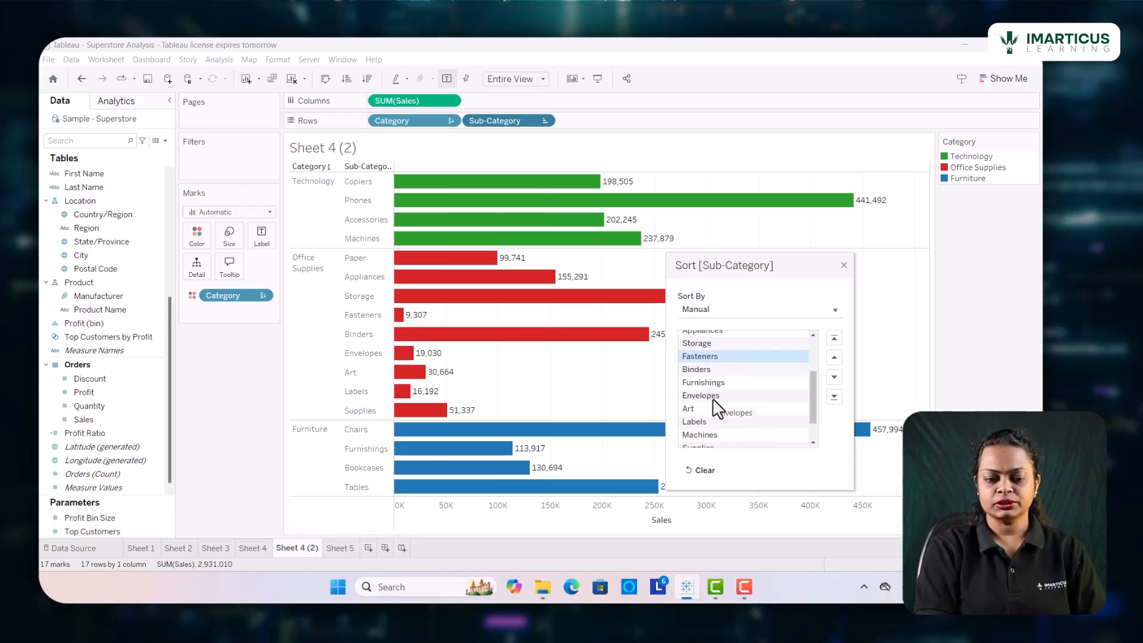
scroll(717, 408, up, 3)
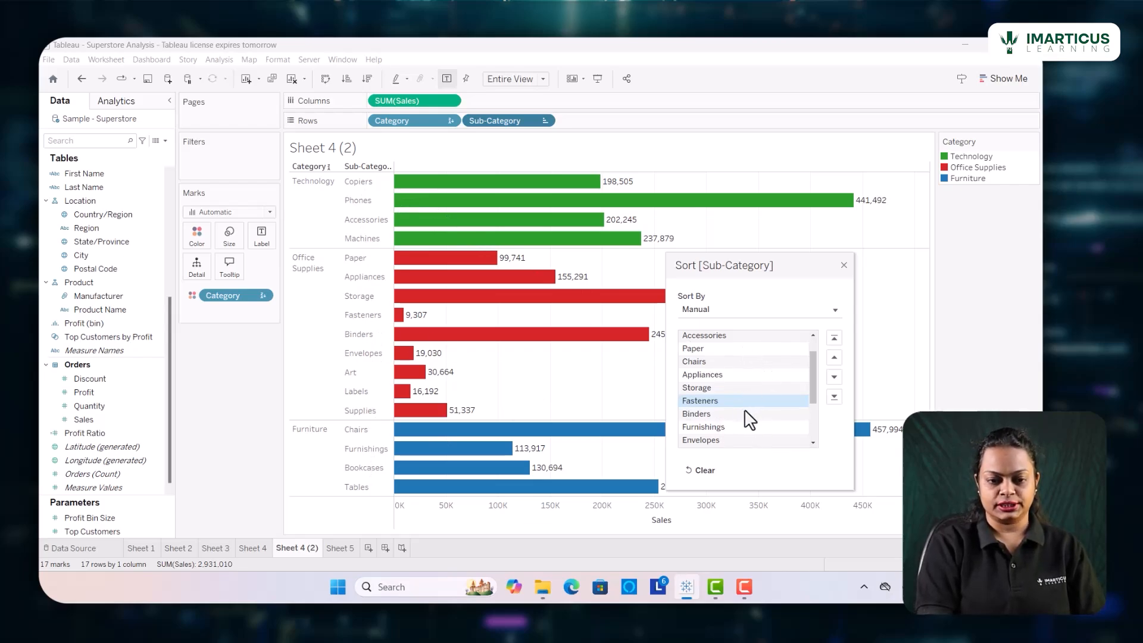
click(844, 264)
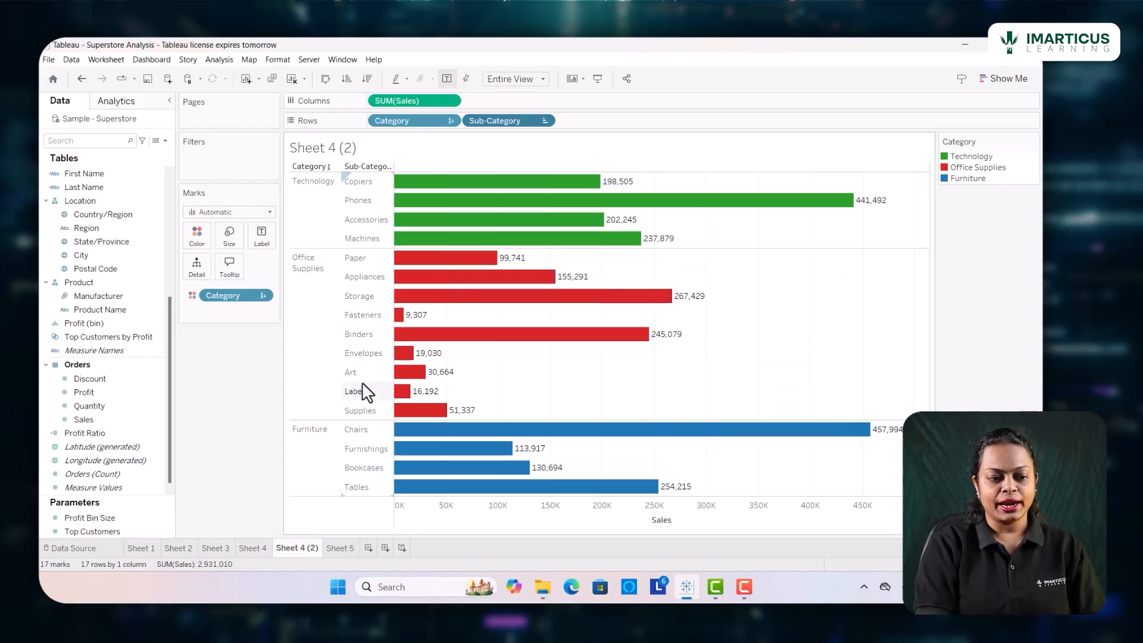
- Reorder the Art header directly in the chart, moving it above Appliances and on to the top of Office Supplies
drag(359, 377, 352, 273)
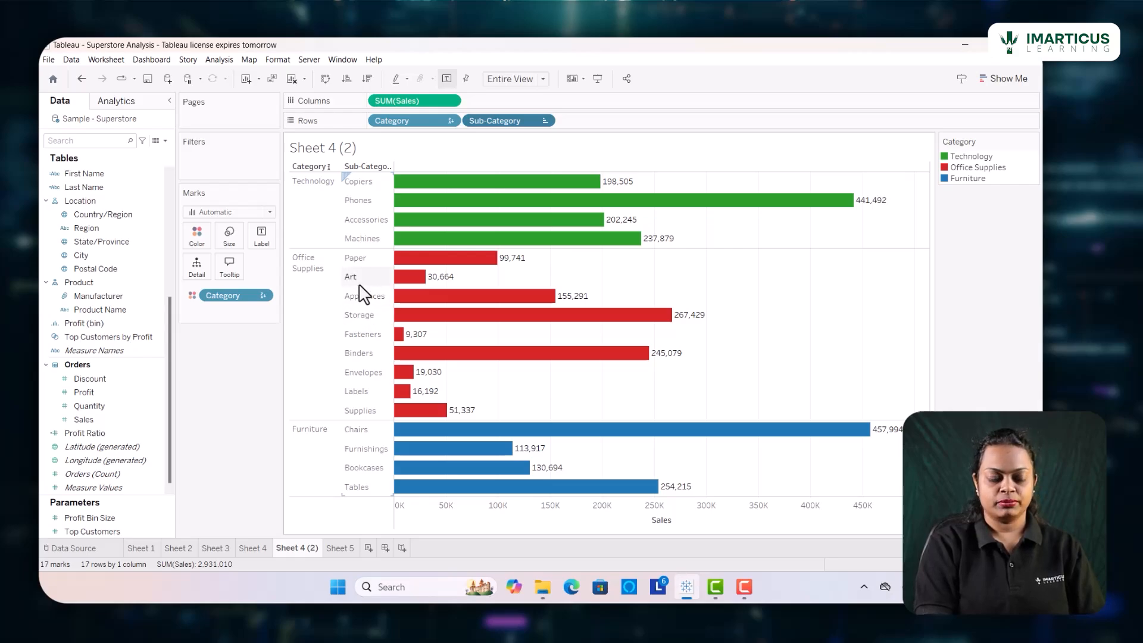
drag(352, 276, 348, 256)
mouse_move(488, 283)
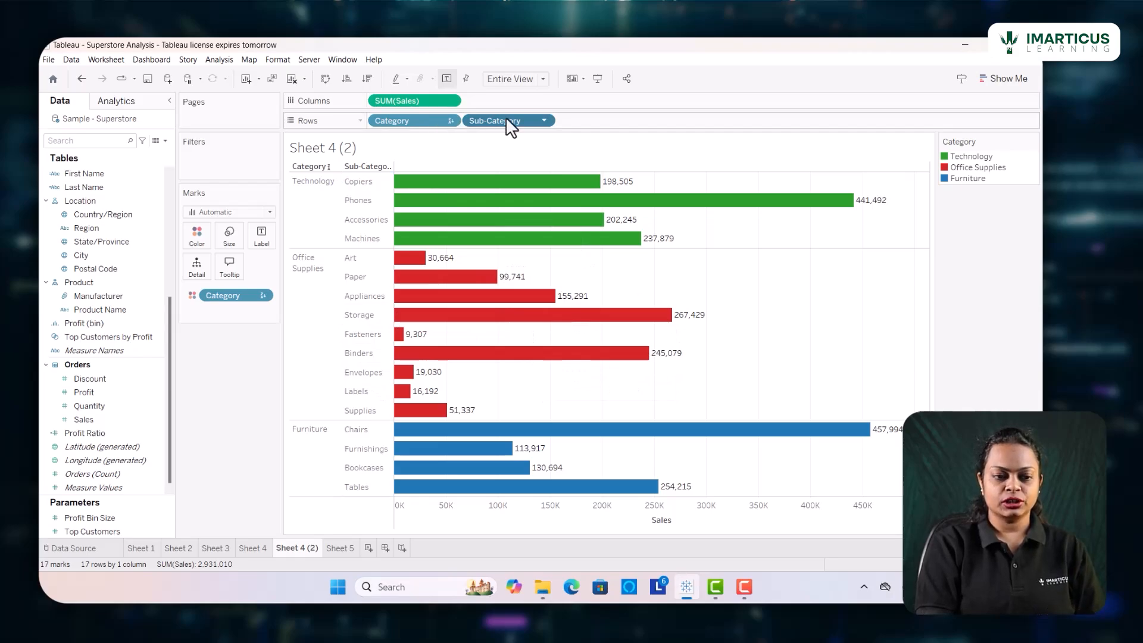
- Set the Sub-Category sort to Nested, ascending by Sum of Sales, move the dialog off the bars, and close it after reviewing the sort options
click(543, 121)
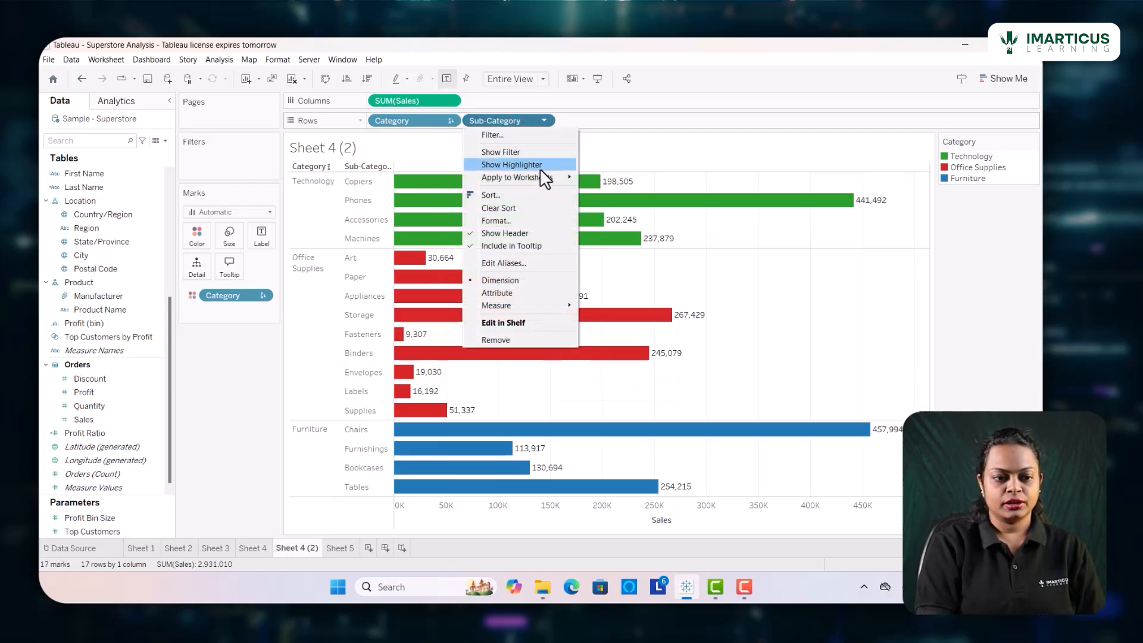
click(540, 198)
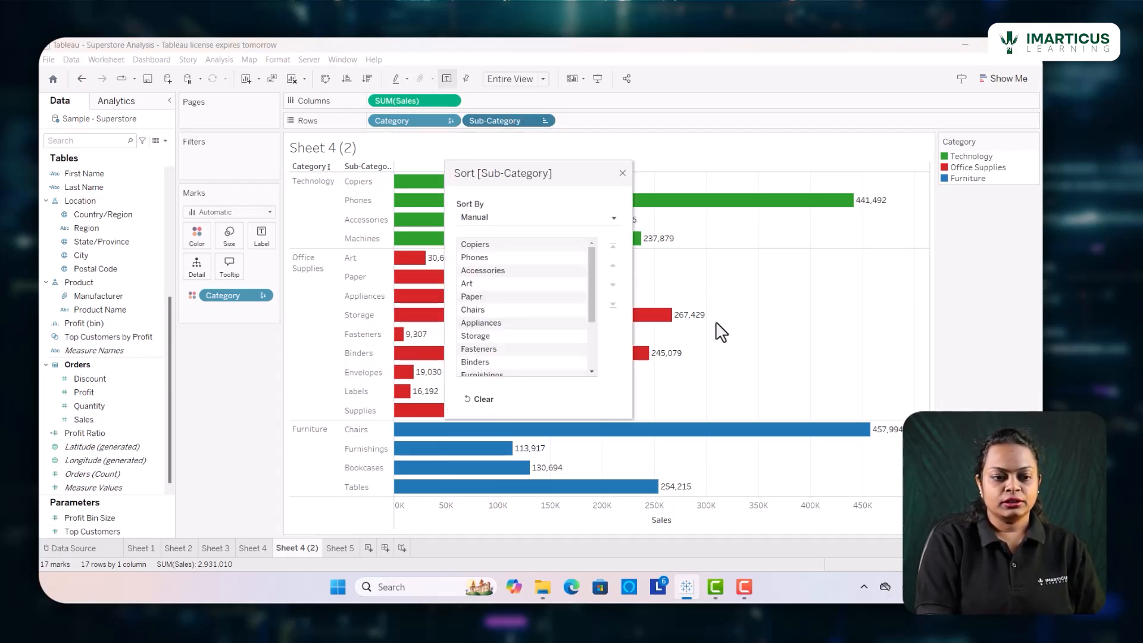
click(573, 220)
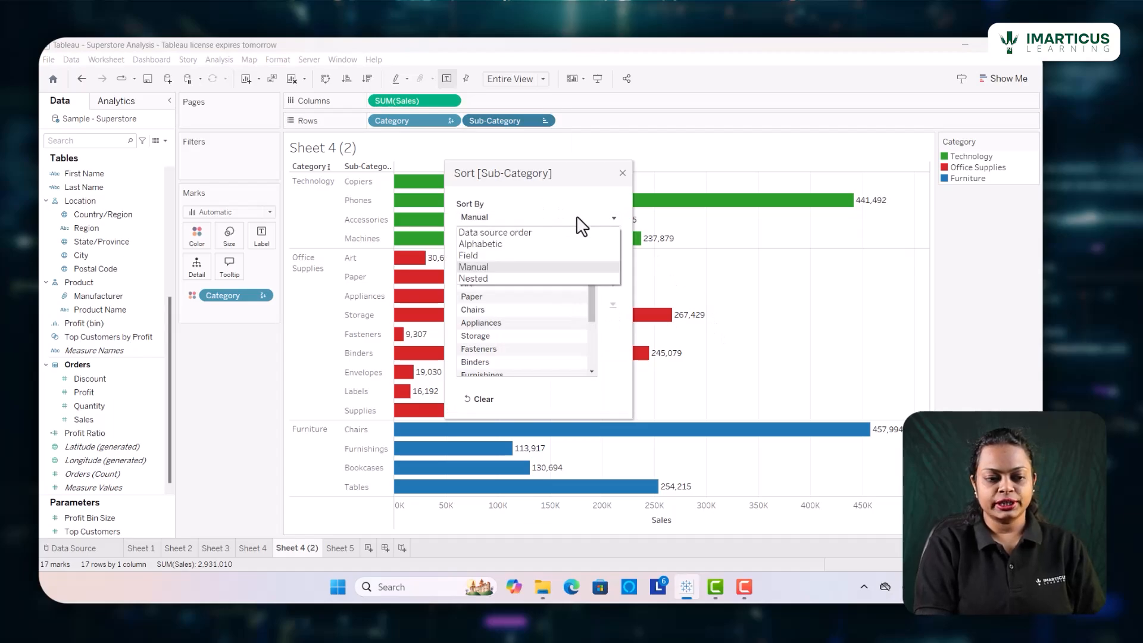
click(512, 277)
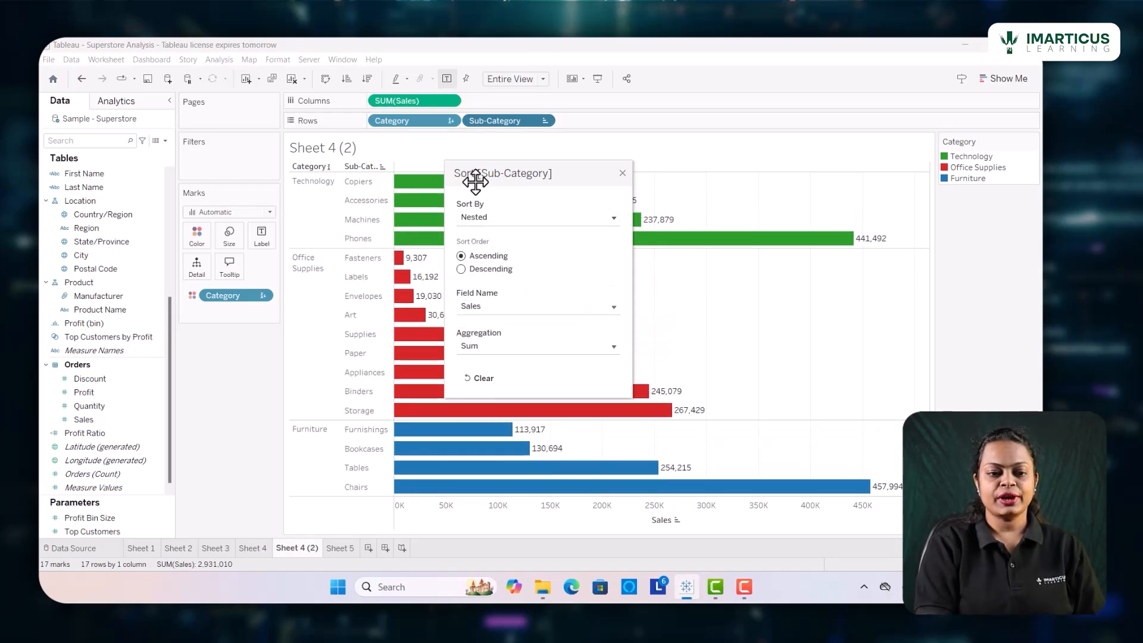
drag(469, 173, 669, 194)
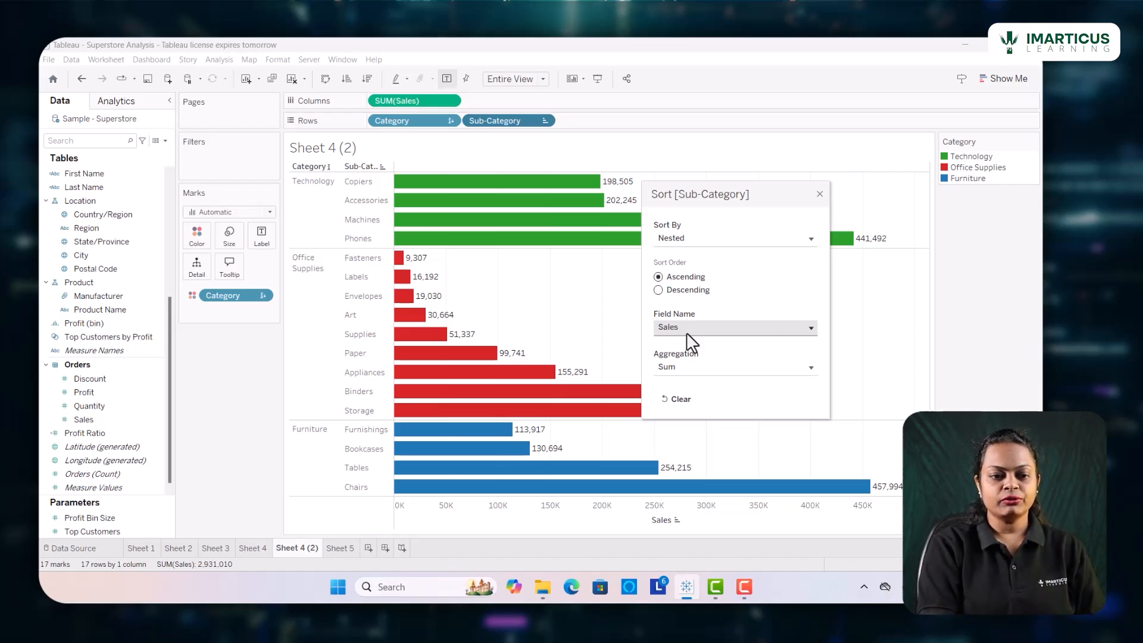
click(727, 240)
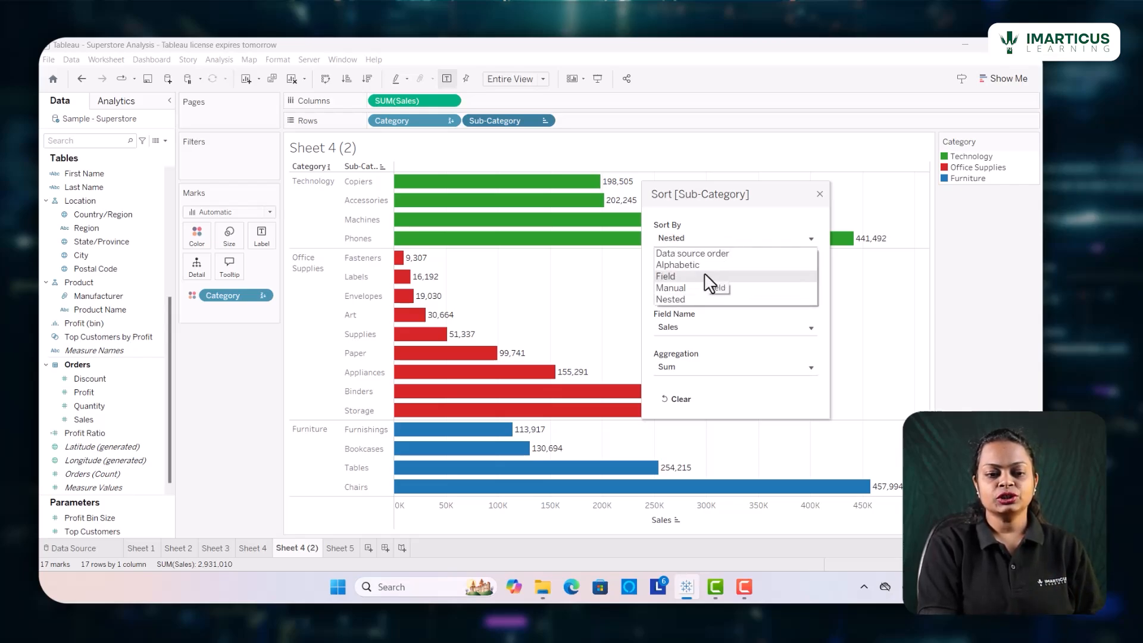
click(705, 363)
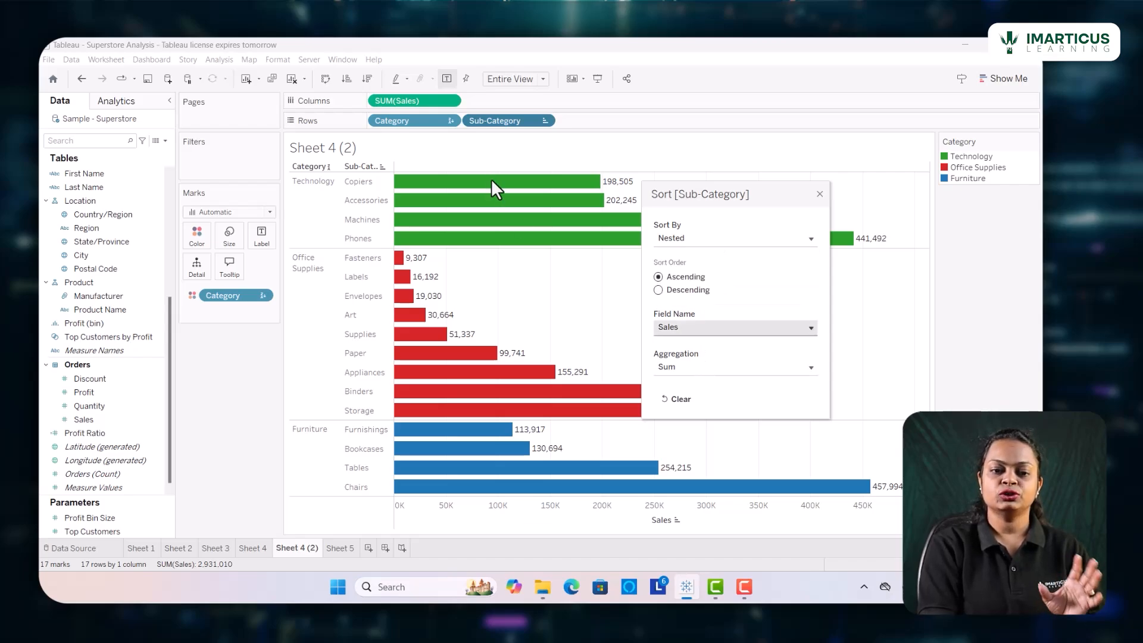
click(819, 194)
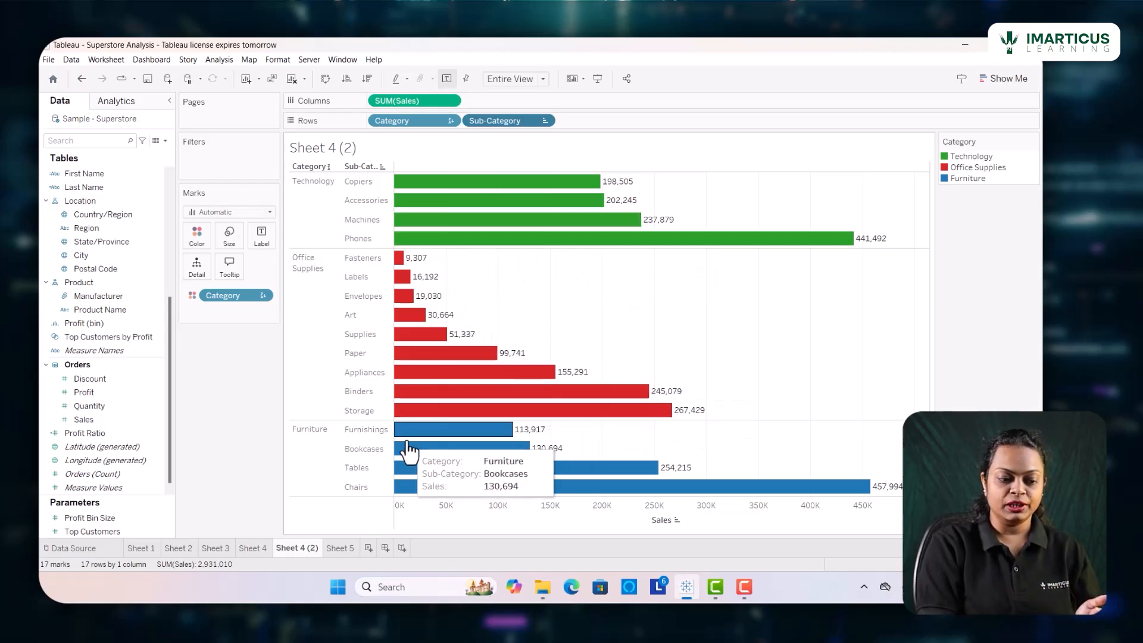
- Check the chart on Sheet 4 for comparison, return to Sheet 4 (2), and clear the sort on Category
click(253, 553)
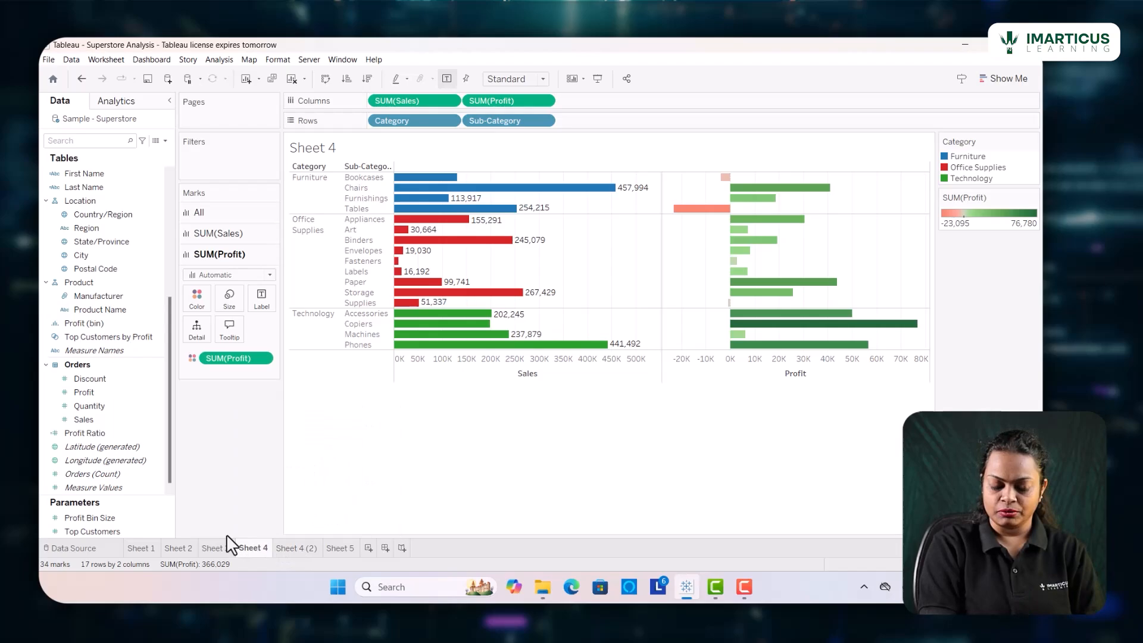
click(302, 545)
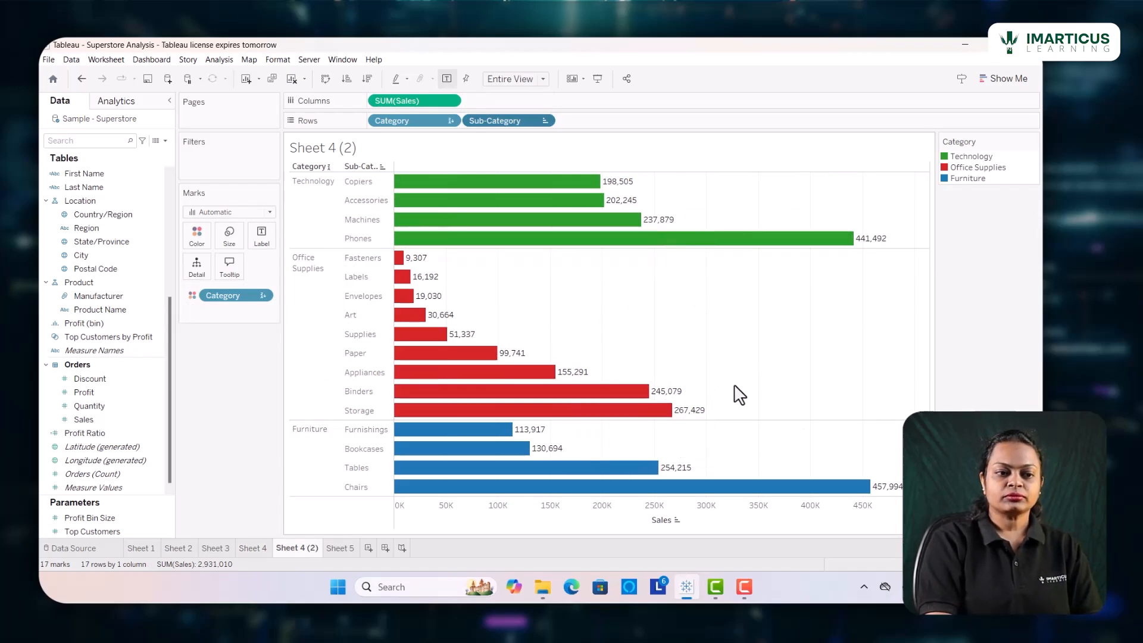
click(447, 121)
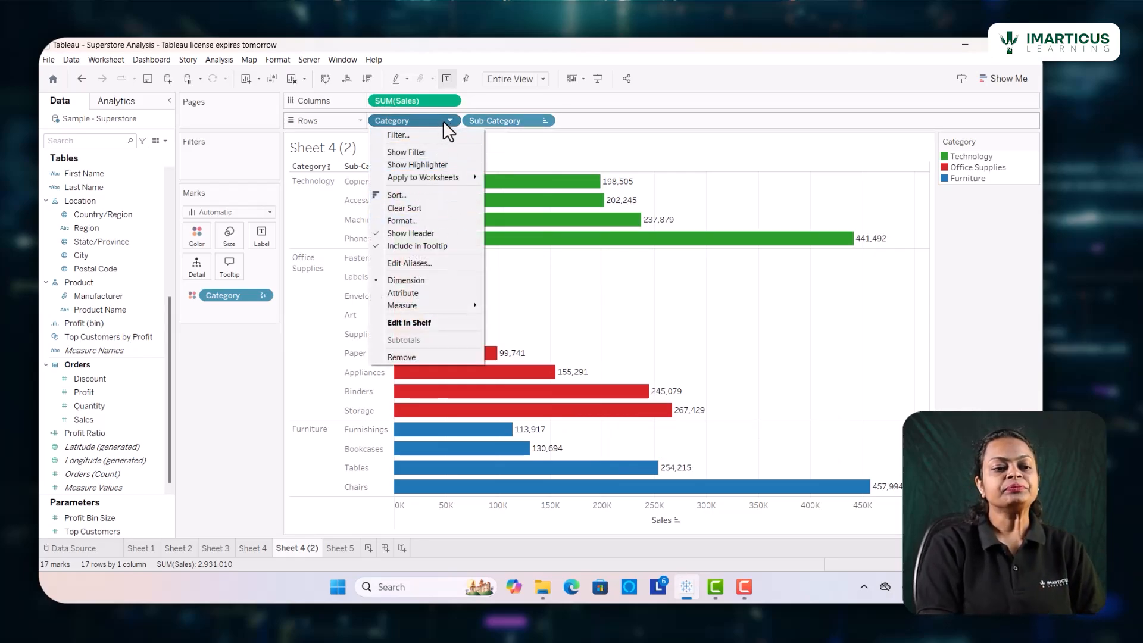
click(422, 208)
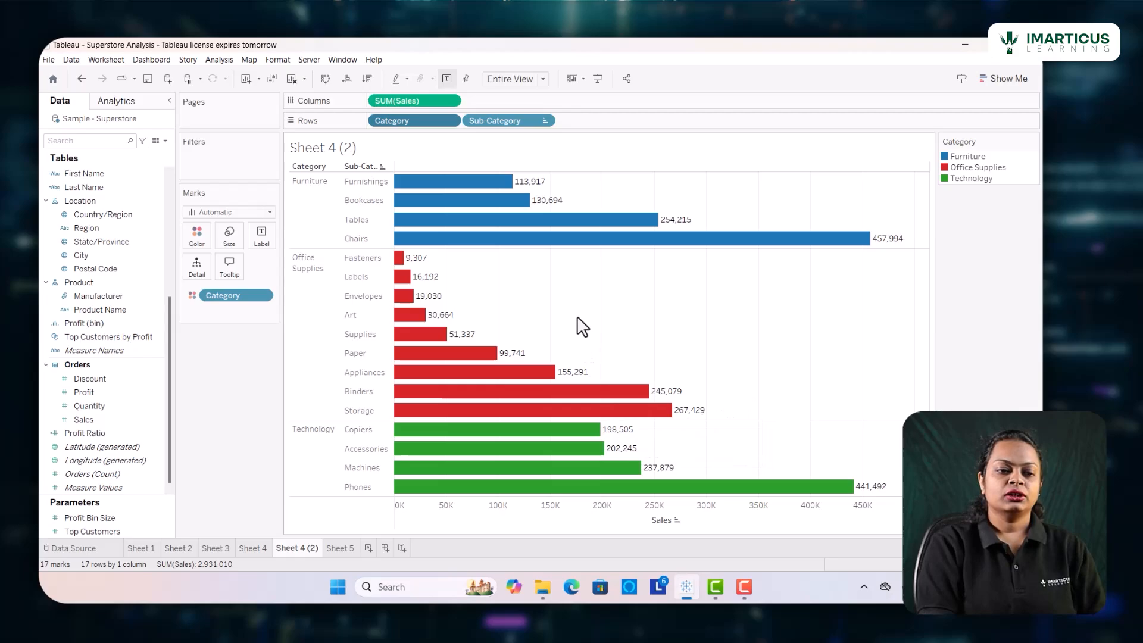
- Examine the nested Sub-Category order by comparing the Sales bars within Furniture and Office Supplies
click(545, 120)
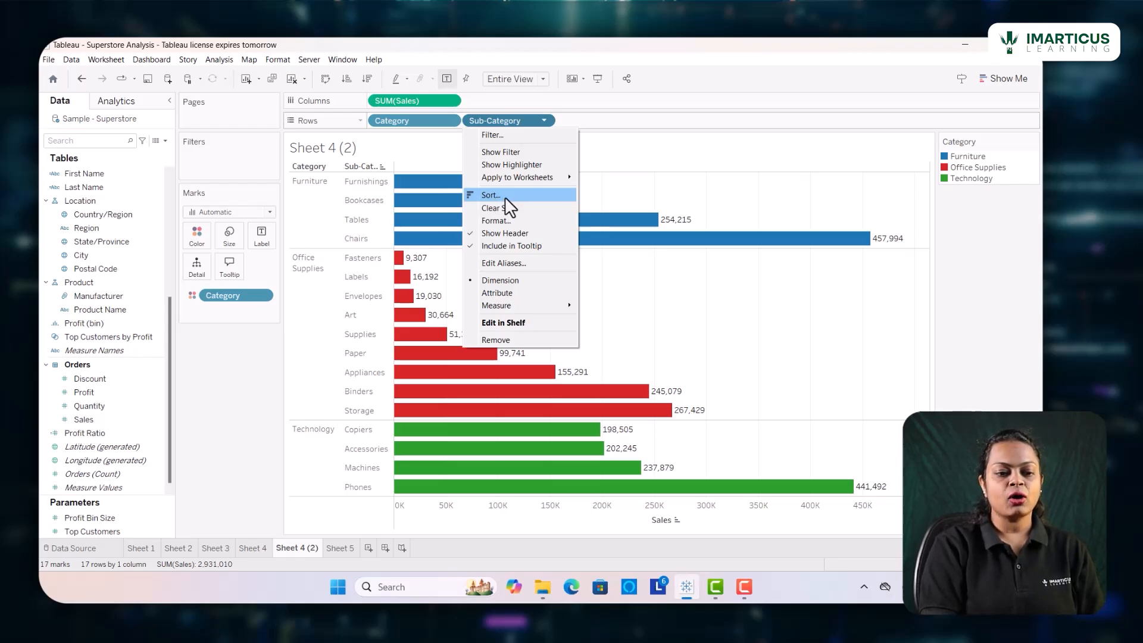
click(262, 440)
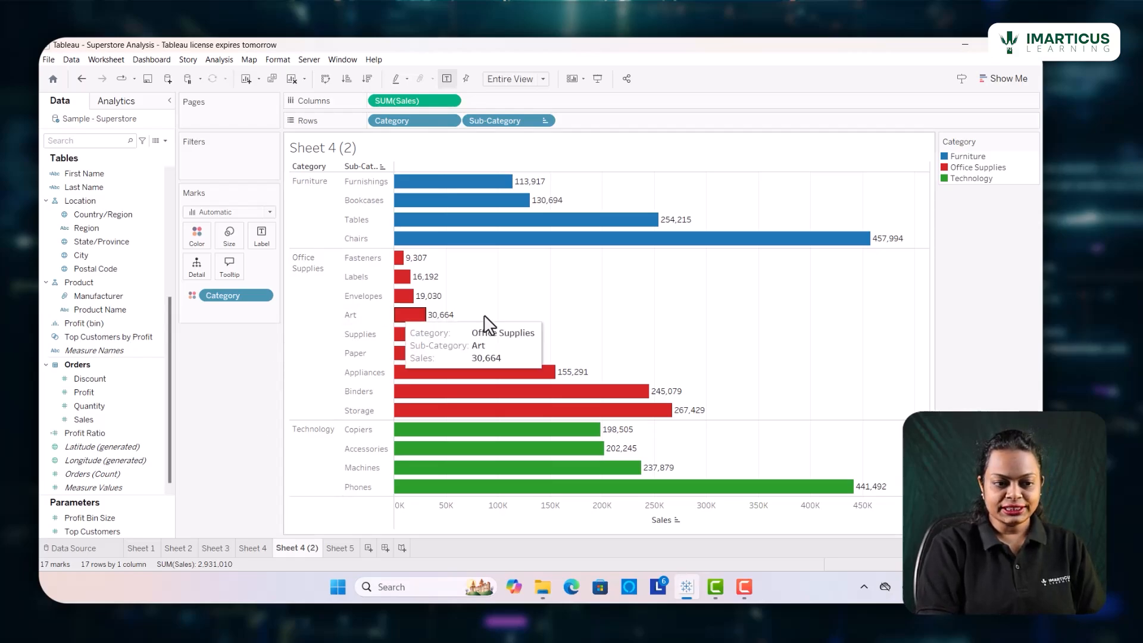
mouse_move(595, 417)
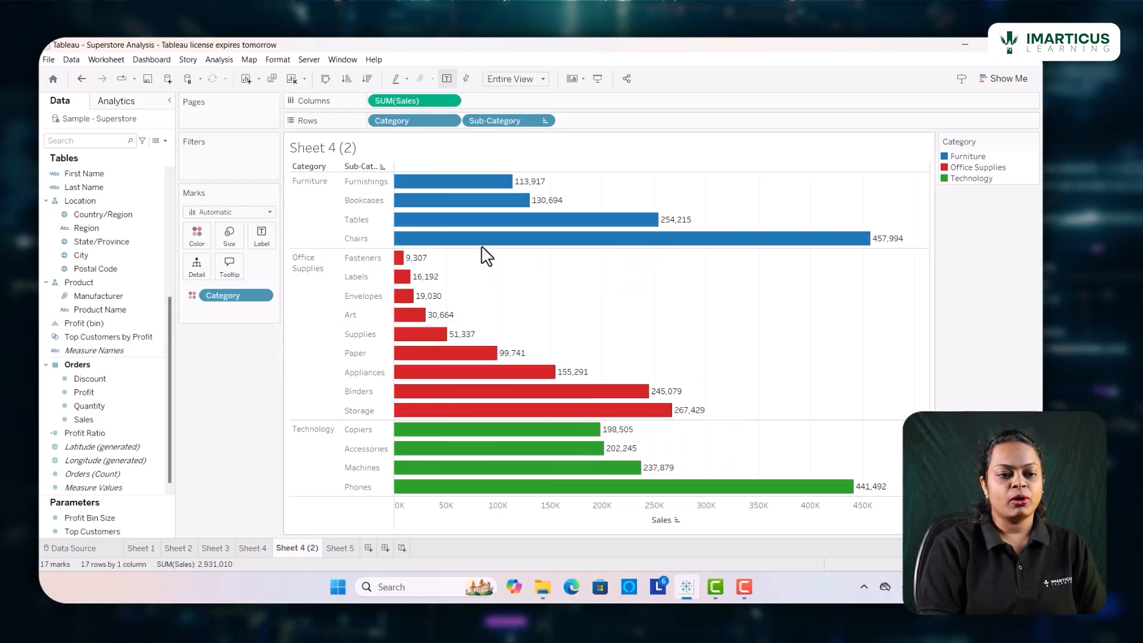
mouse_move(473, 241)
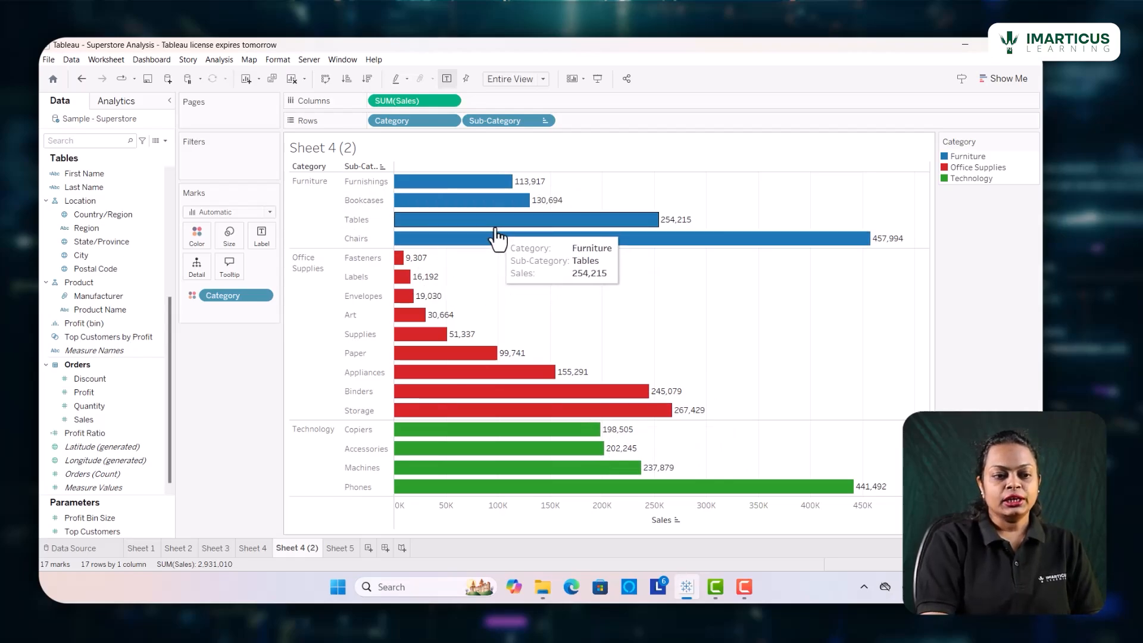
mouse_move(401, 190)
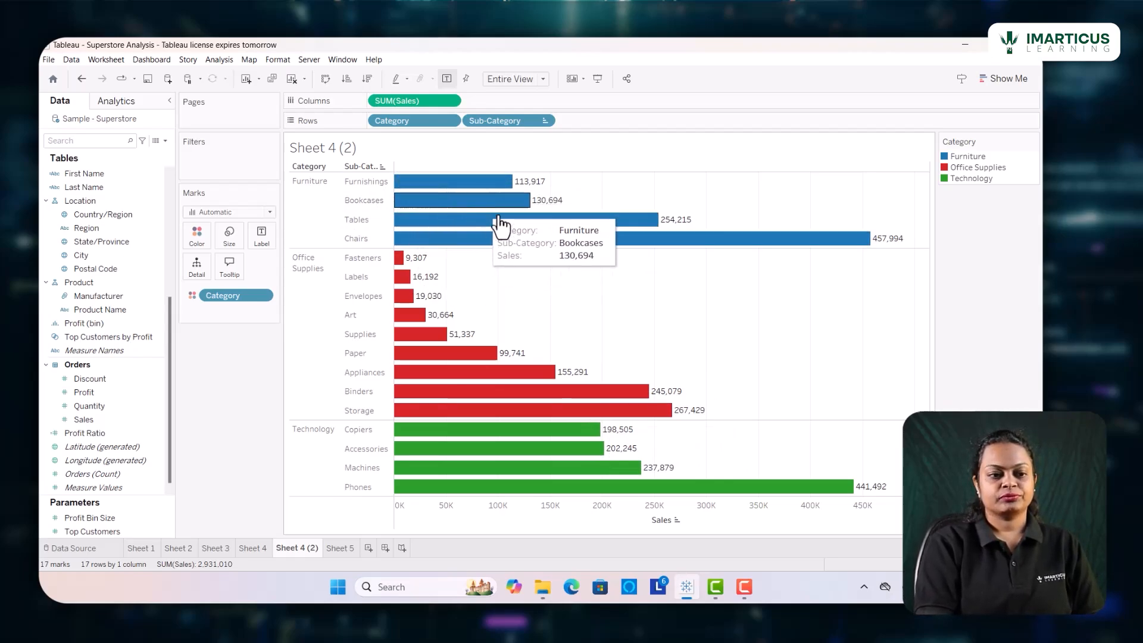
mouse_move(623, 239)
mouse_move(483, 190)
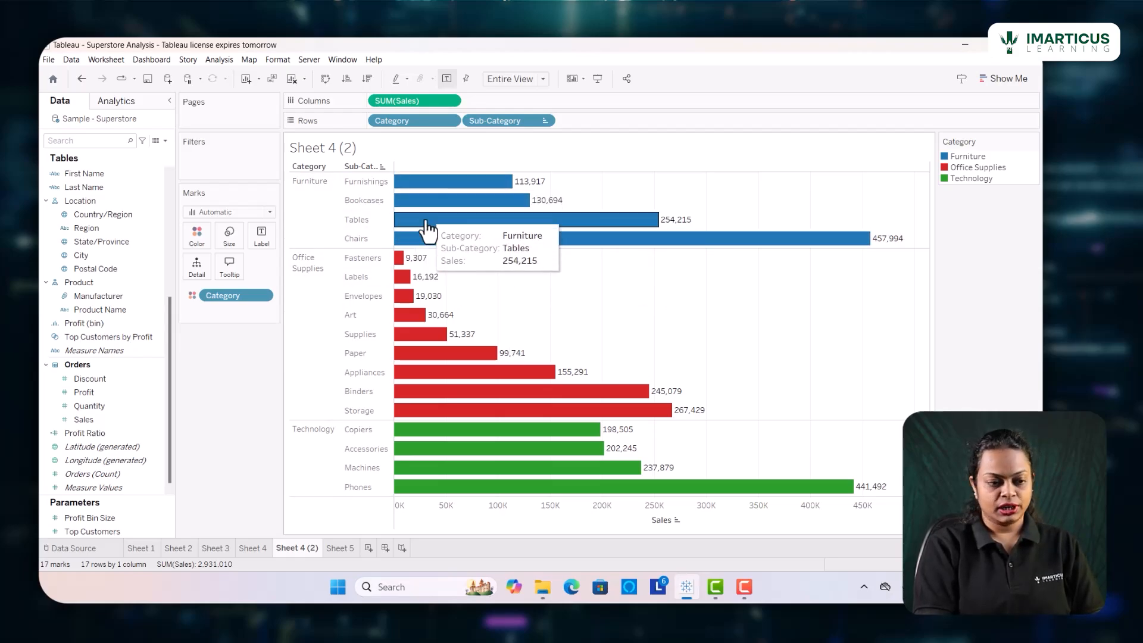
mouse_move(429, 244)
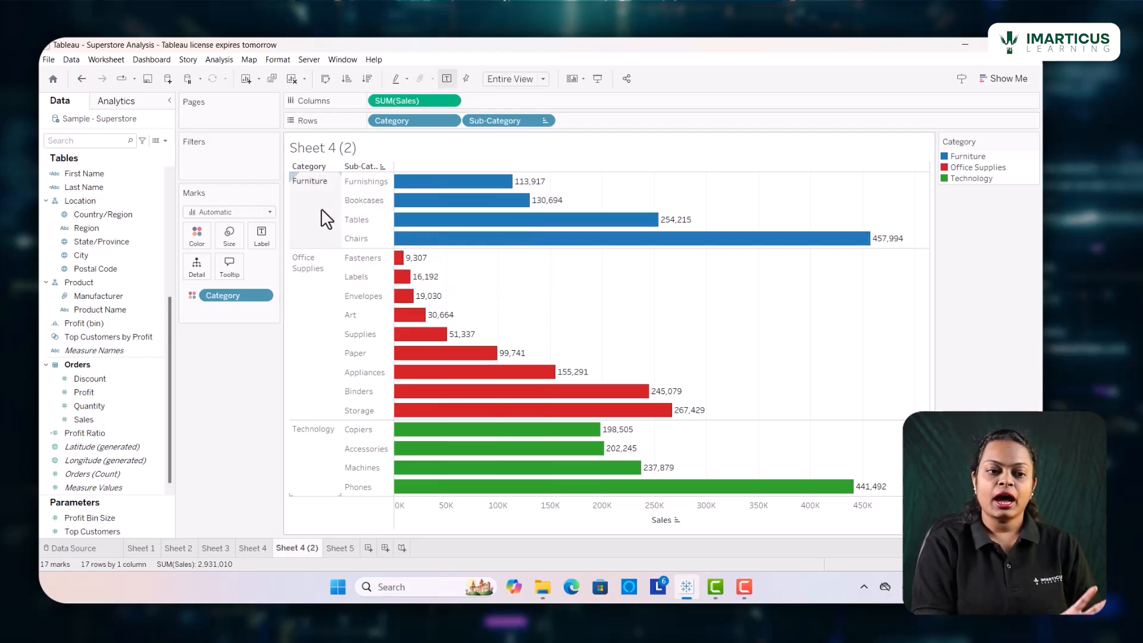
mouse_move(475, 211)
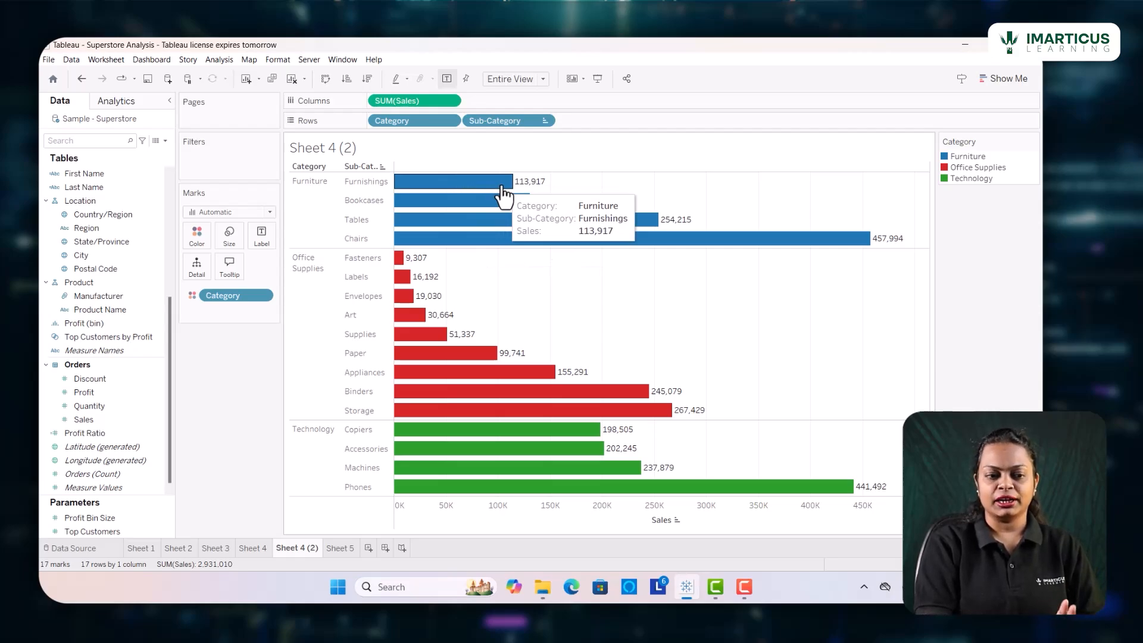
mouse_move(541, 243)
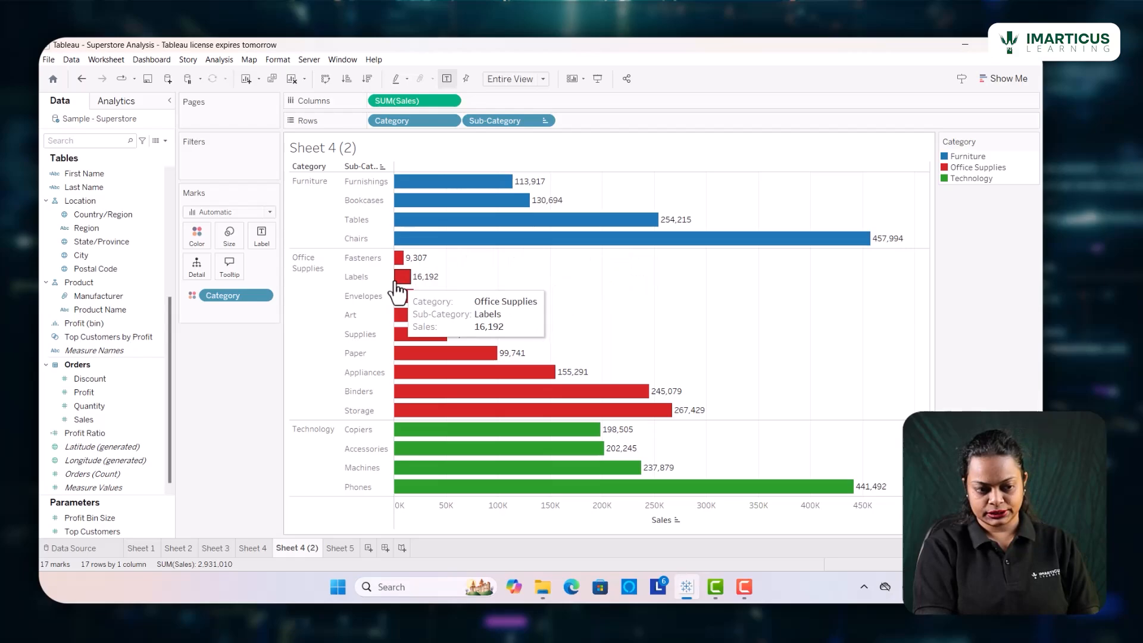
mouse_move(445, 344)
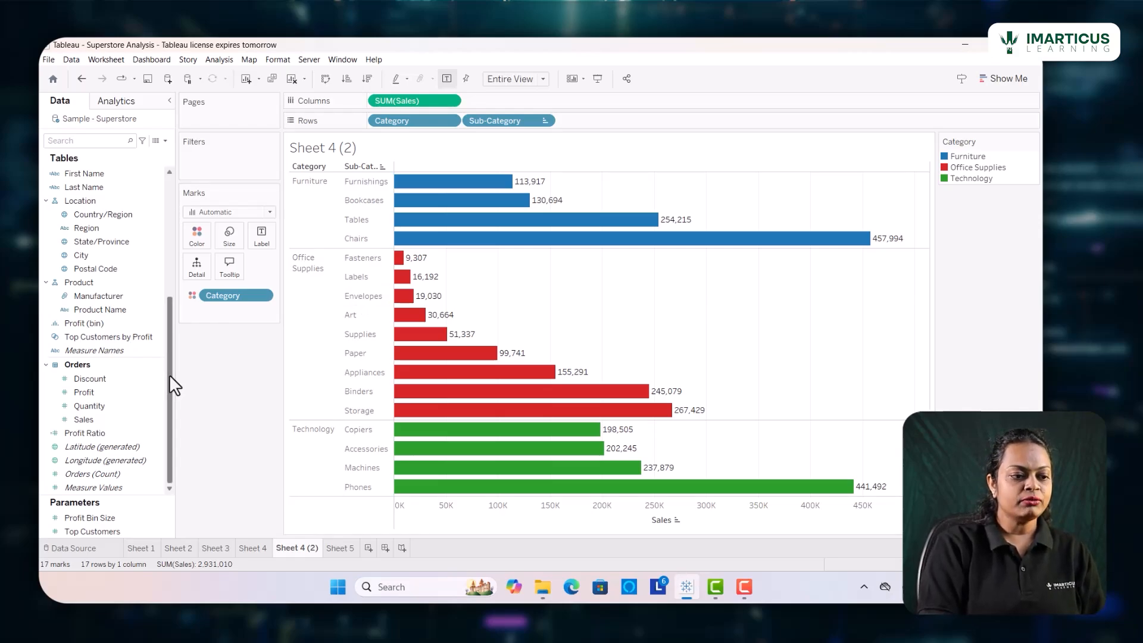
- Start creating a group from the Sub-Category field in the Orders table and review its field name and member list
drag(169, 374, 166, 237)
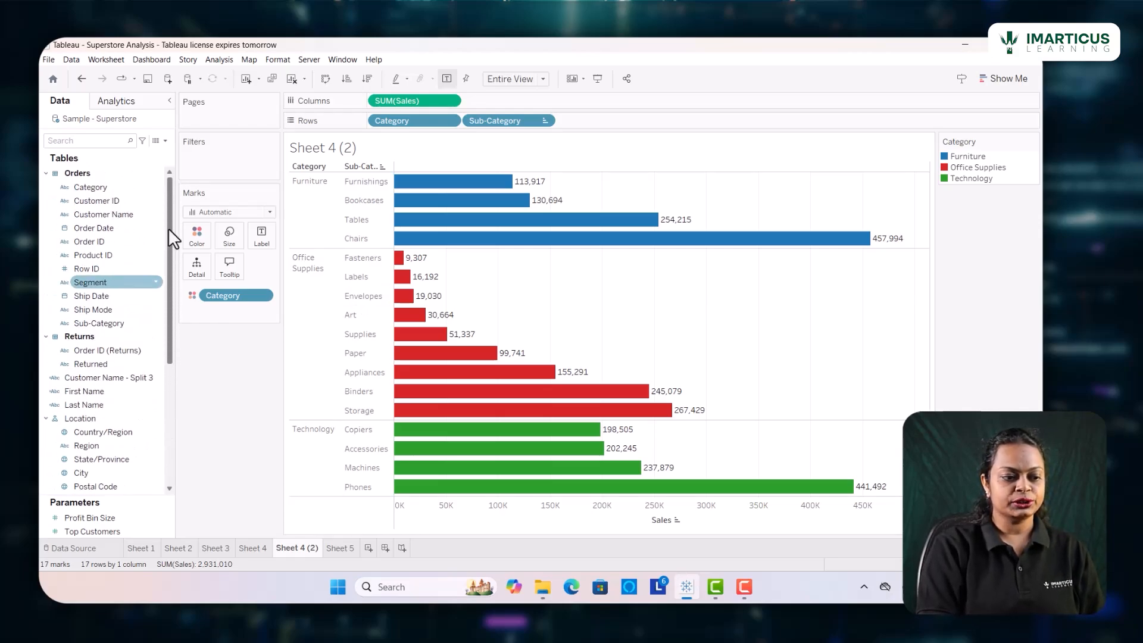
click(117, 324)
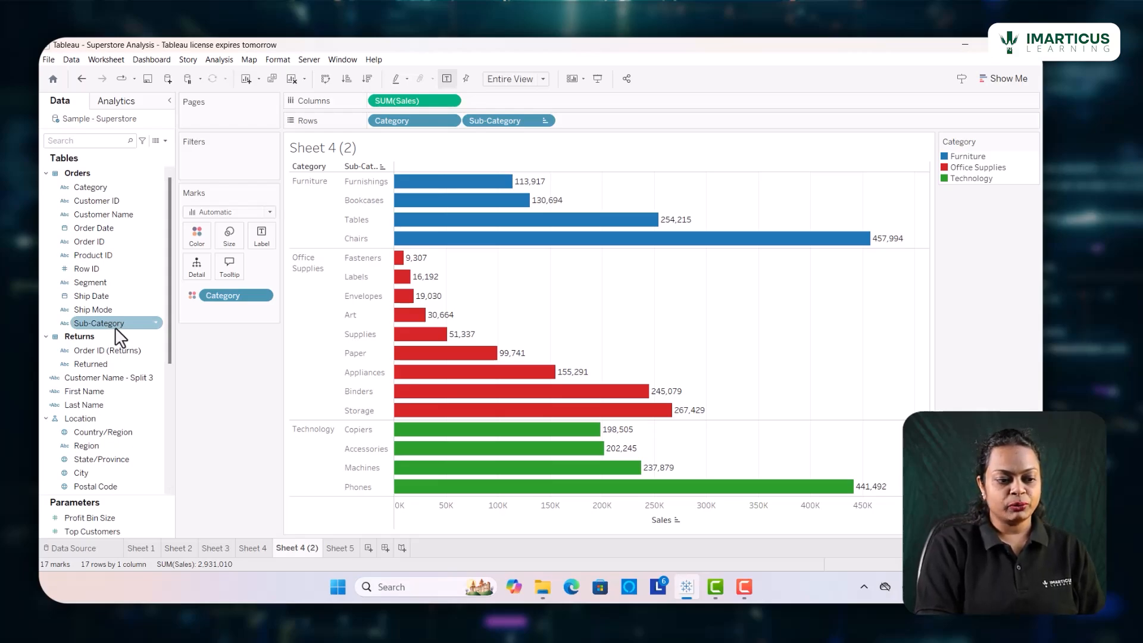
right_click(139, 333)
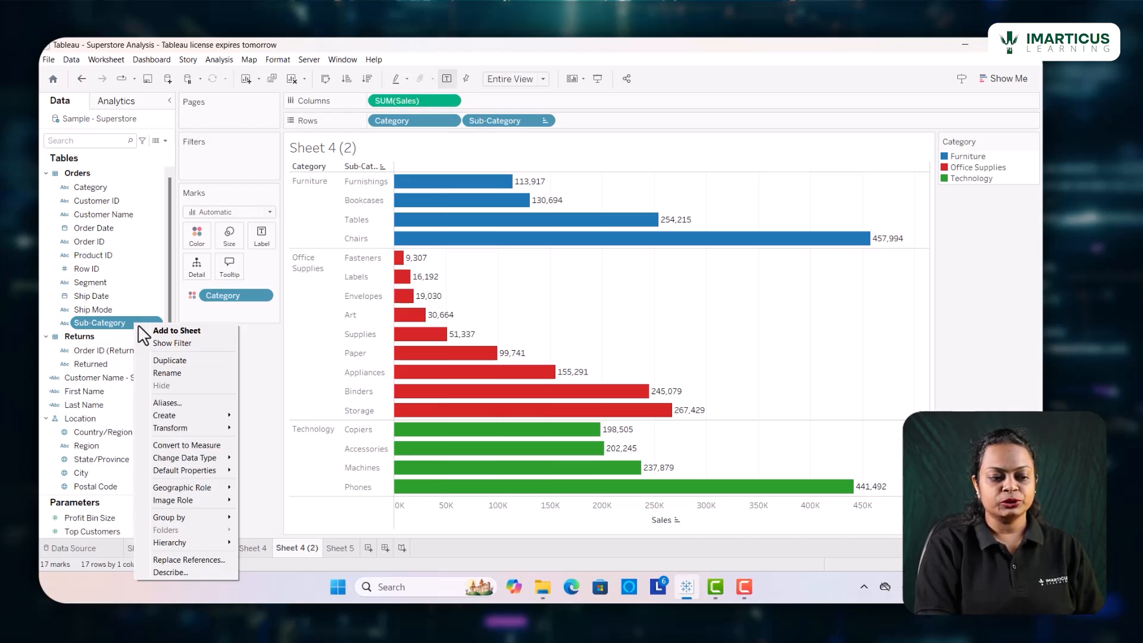
mouse_move(208, 416)
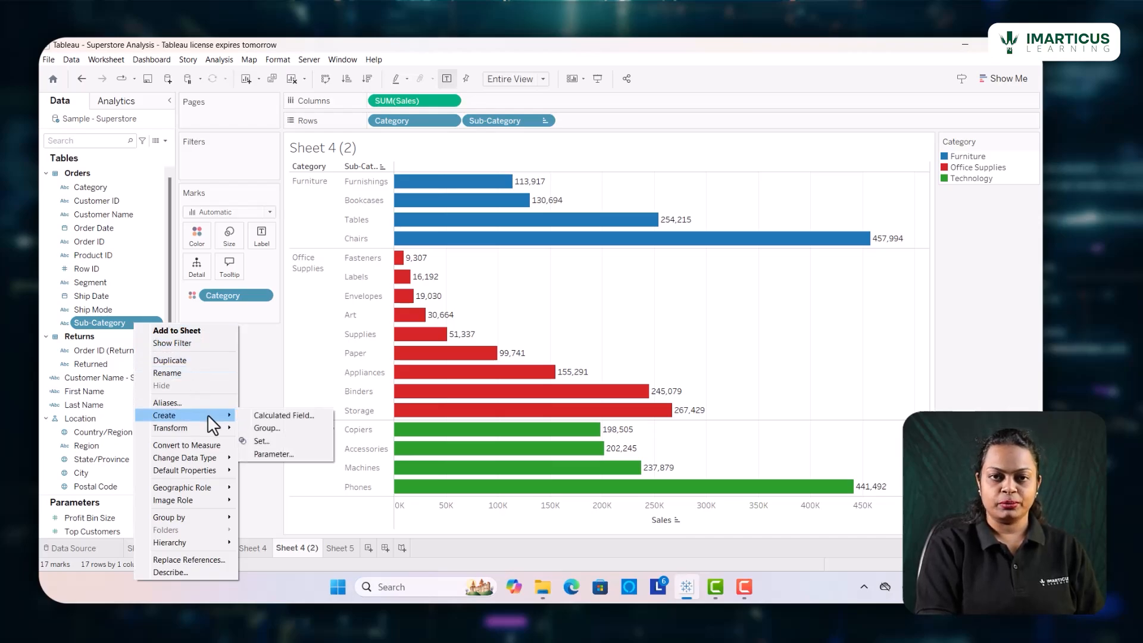
click(274, 431)
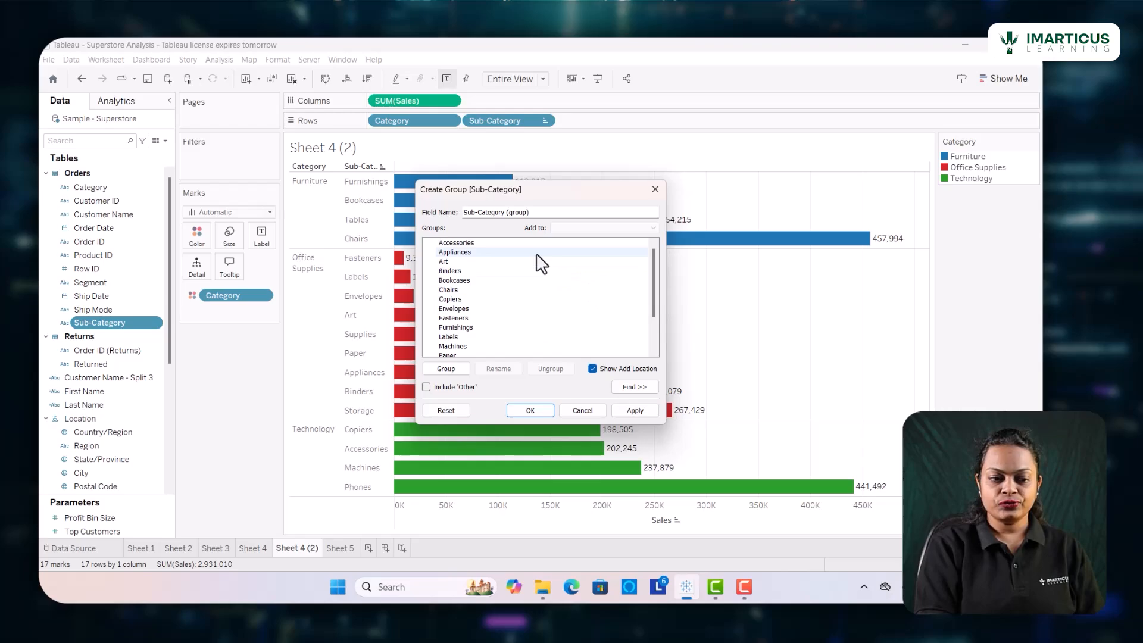
triple_click(470, 211)
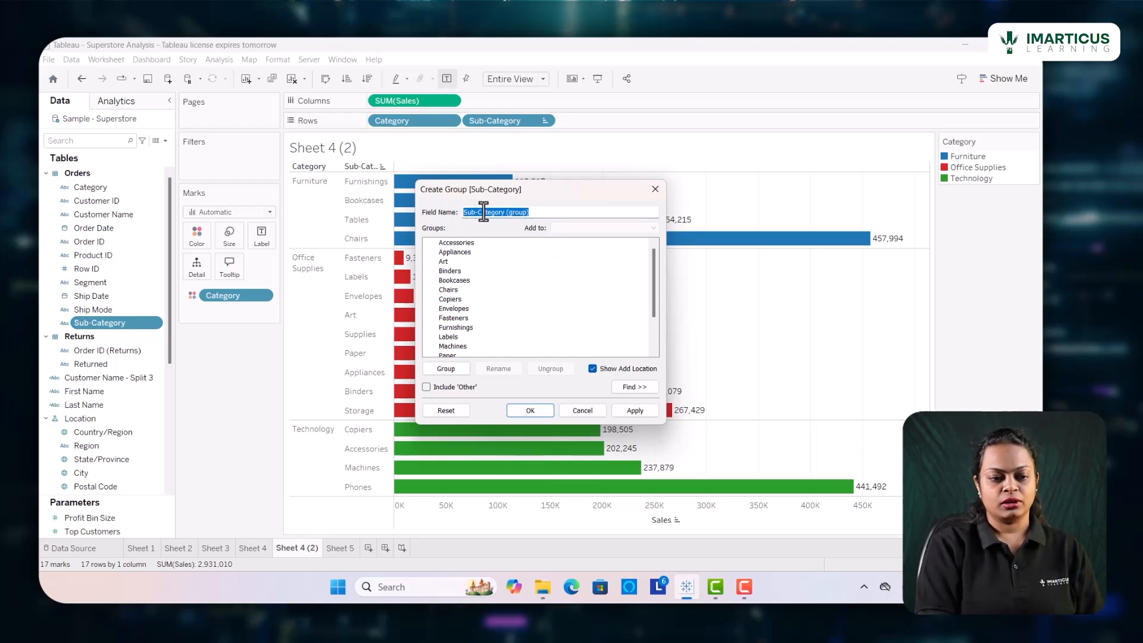
click(535, 212)
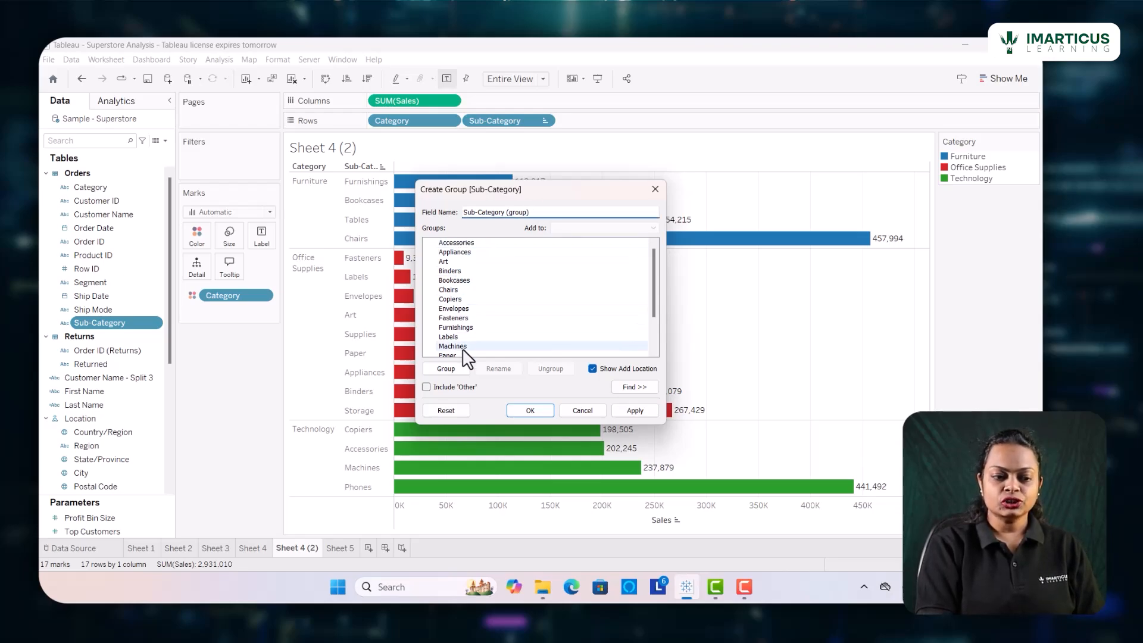
scroll(464, 351, down, 2)
scroll(462, 347, up, 2)
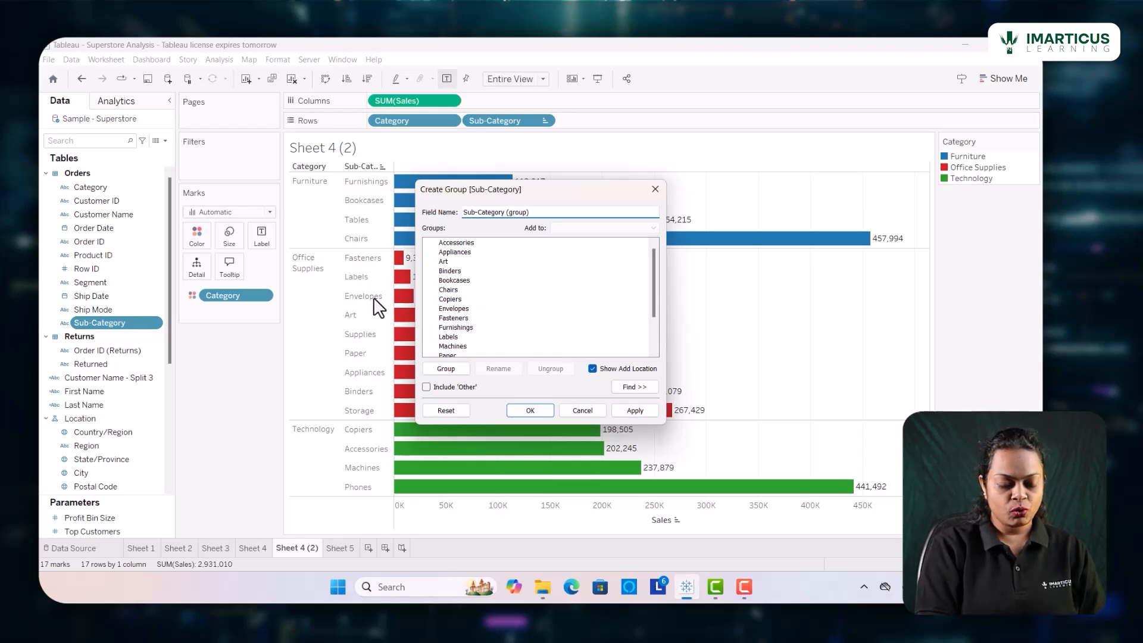
- Combine the Envelopes, Fasteners and Labels members into one group
click(458, 309)
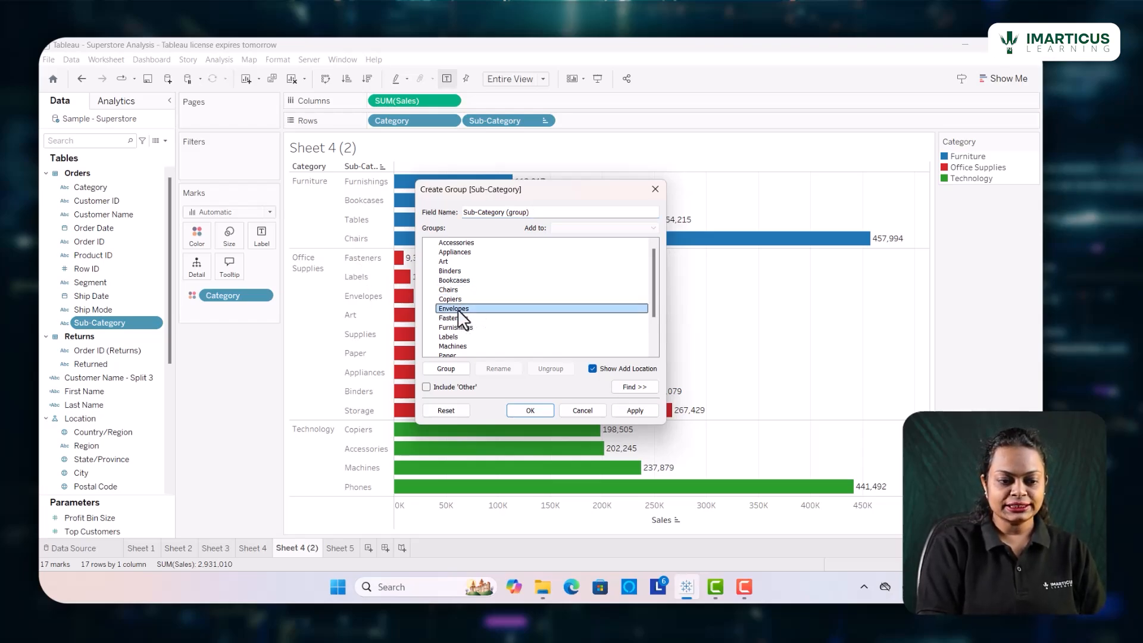
ctrl+click(458, 318)
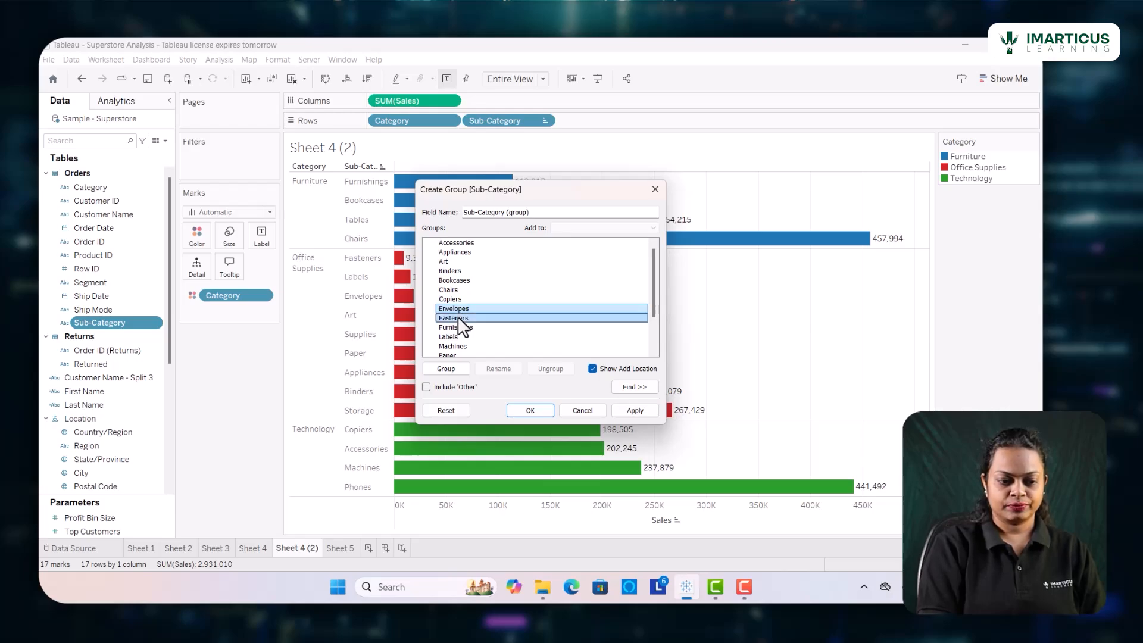
ctrl+click(452, 337)
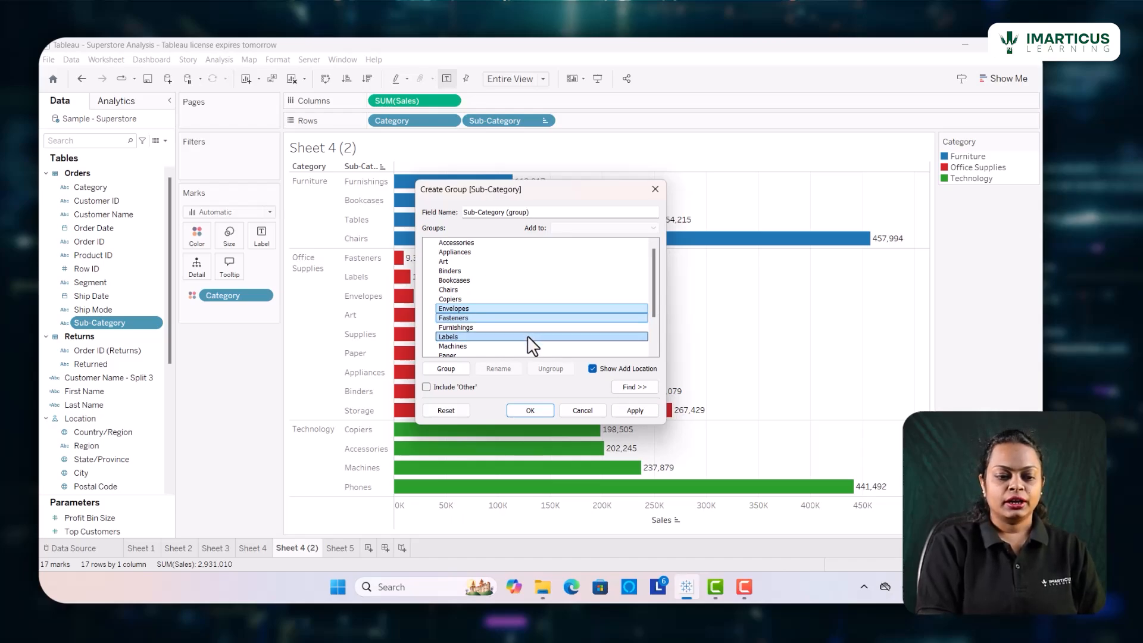
click(447, 368)
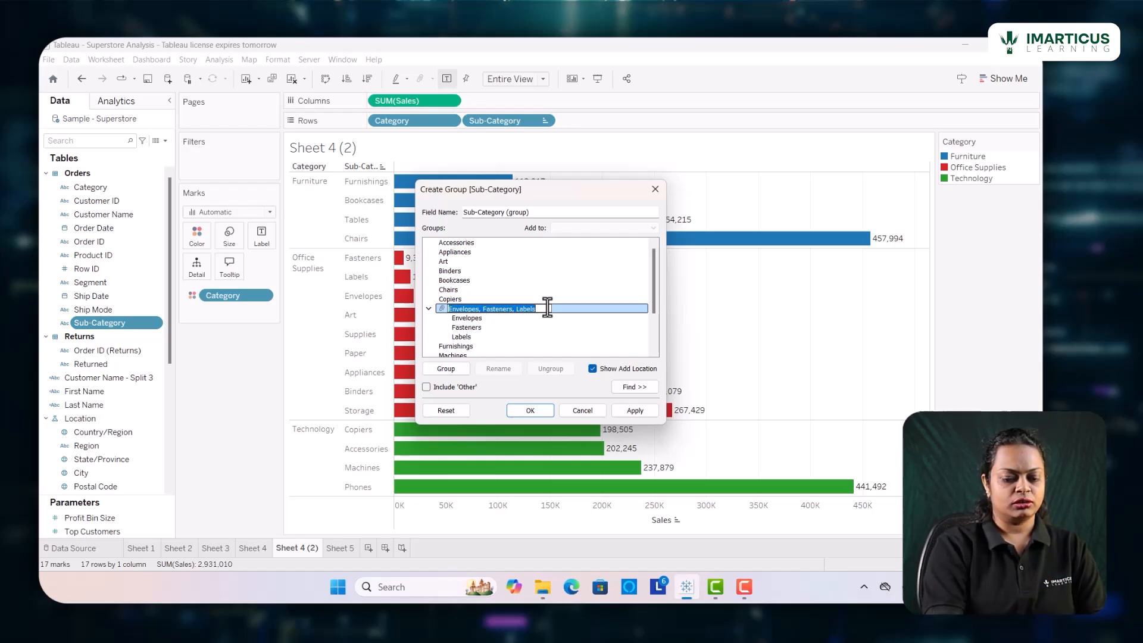
- Name the combined group "Stationary items" and finish creating the Sub-Category (group) field
text(1s)
key(BackSpace)
key(BackSpace)
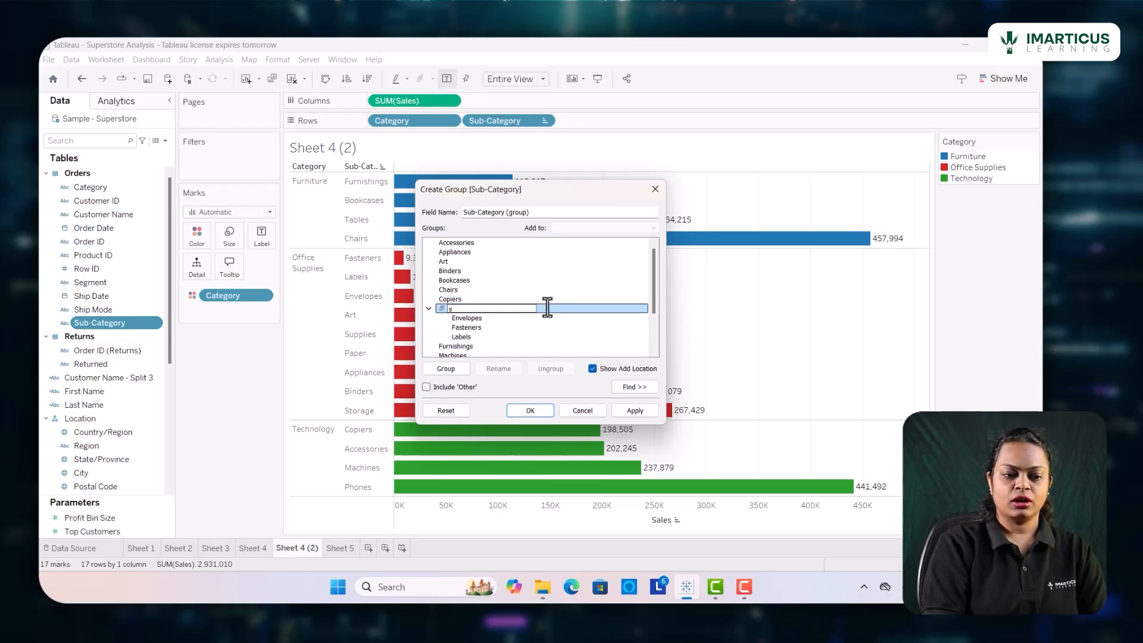
text(s)
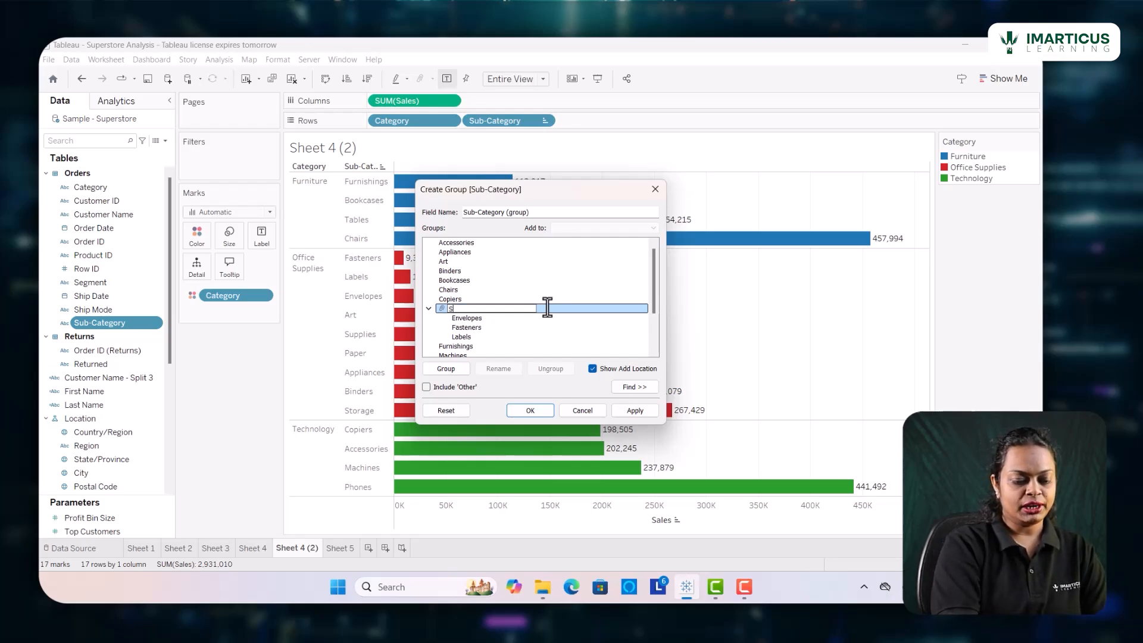
text(tationary)
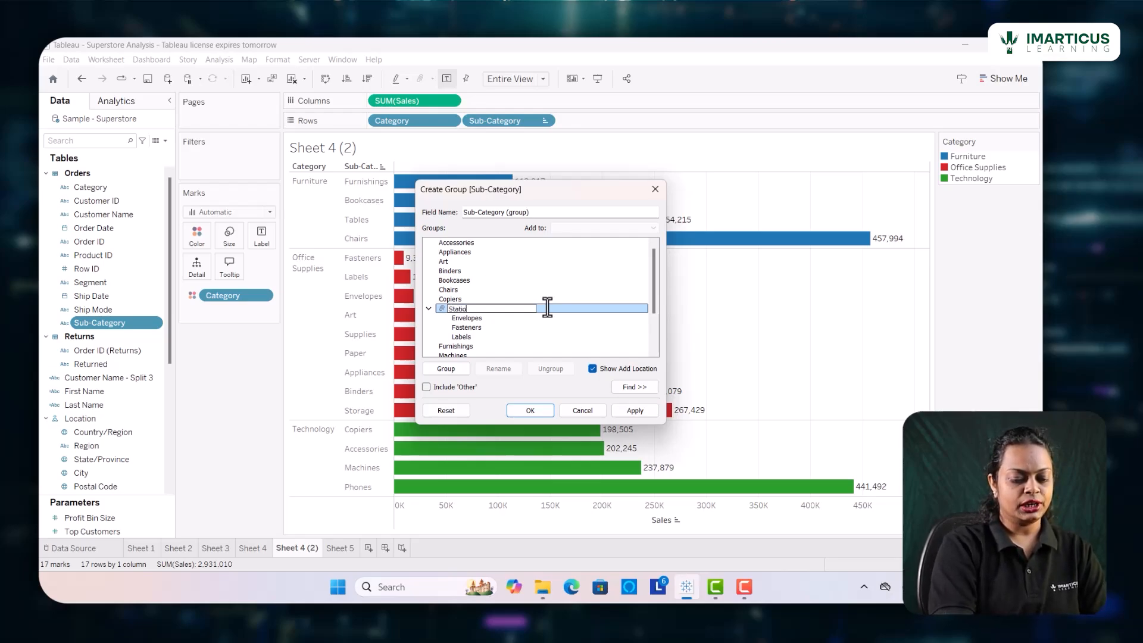
text(em)
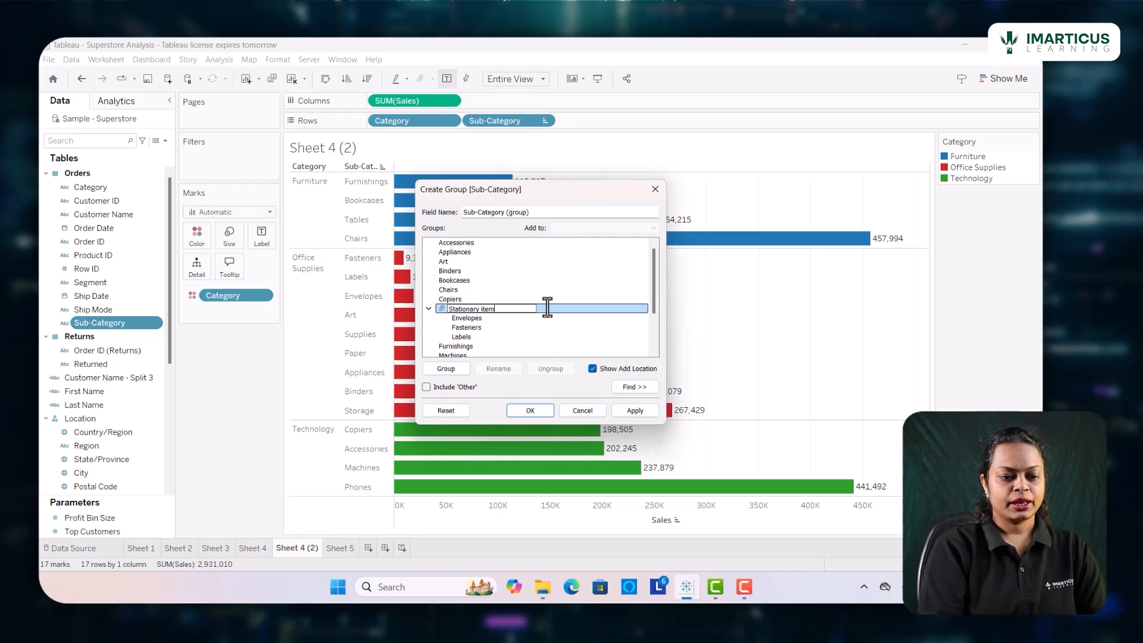
text(s)
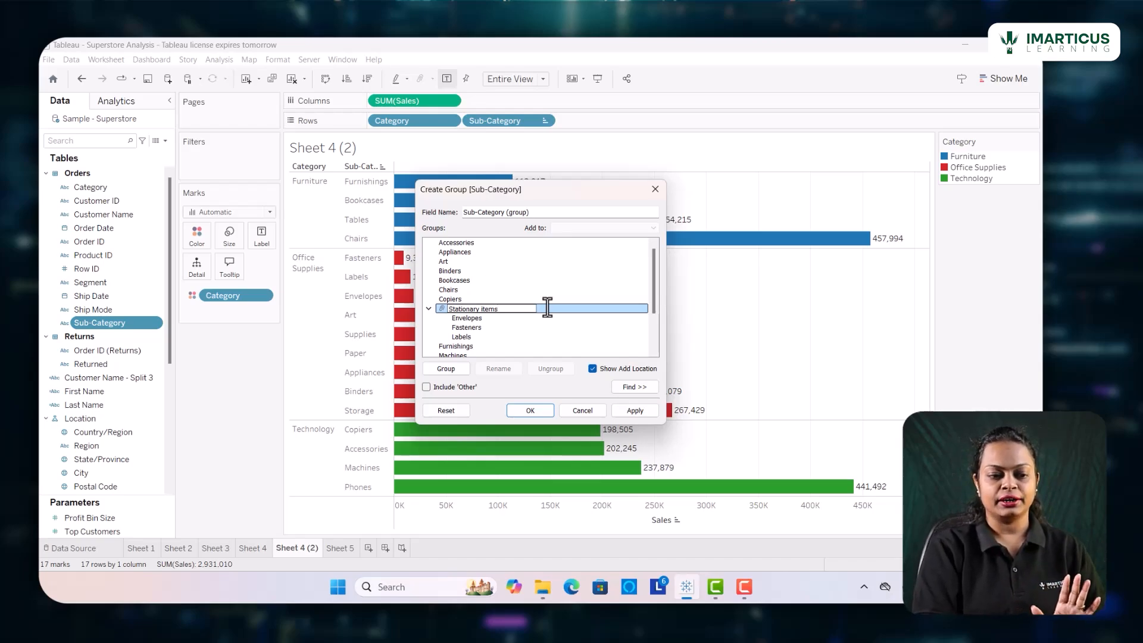
key(Return)
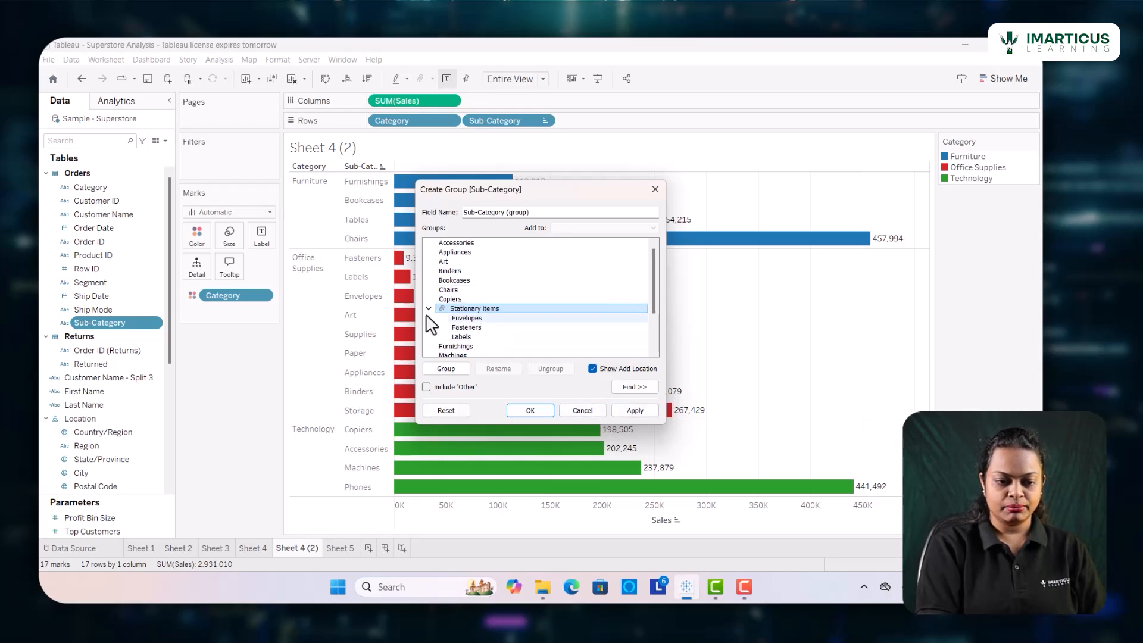
click(530, 411)
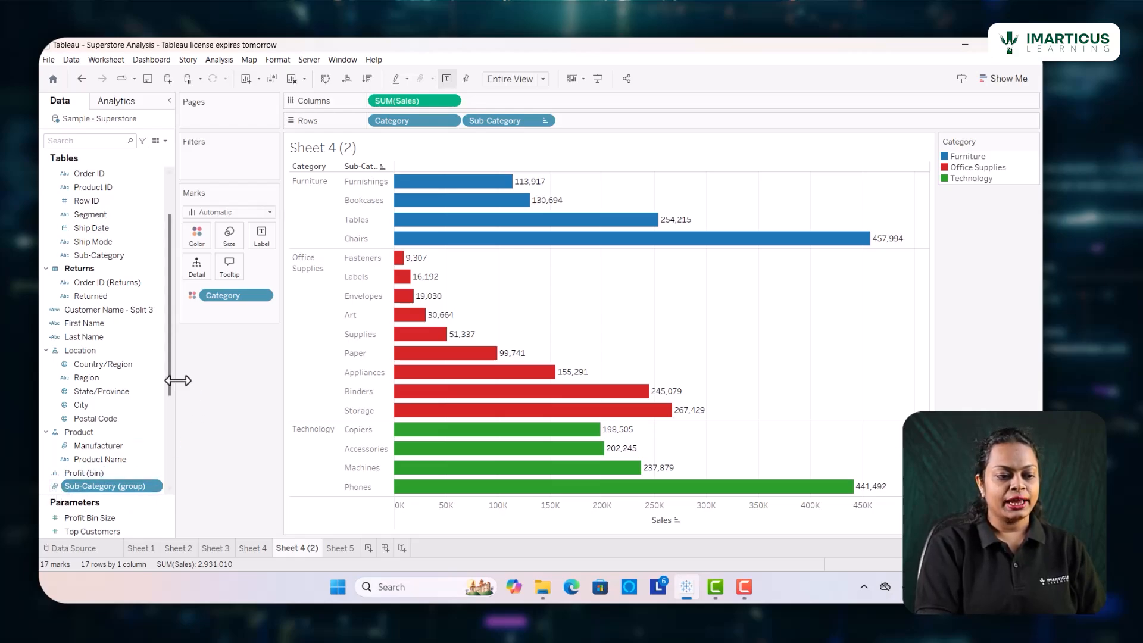
- Replace Sub-Category on Rows with the Sub-Category (group) field, placed after Category
drag(170, 381, 171, 444)
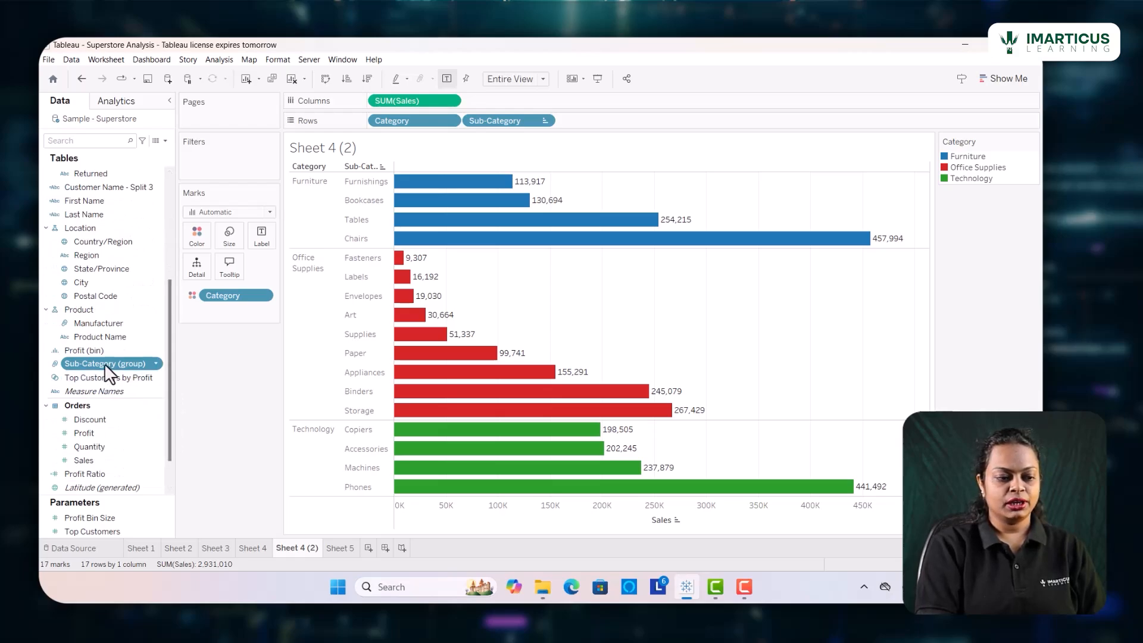
mouse_move(104, 363)
mouse_down()
mouse_move(437, 191)
mouse_move(327, 227)
mouse_move(140, 378)
mouse_move(111, 367)
mouse_up()
drag(491, 119, 232, 368)
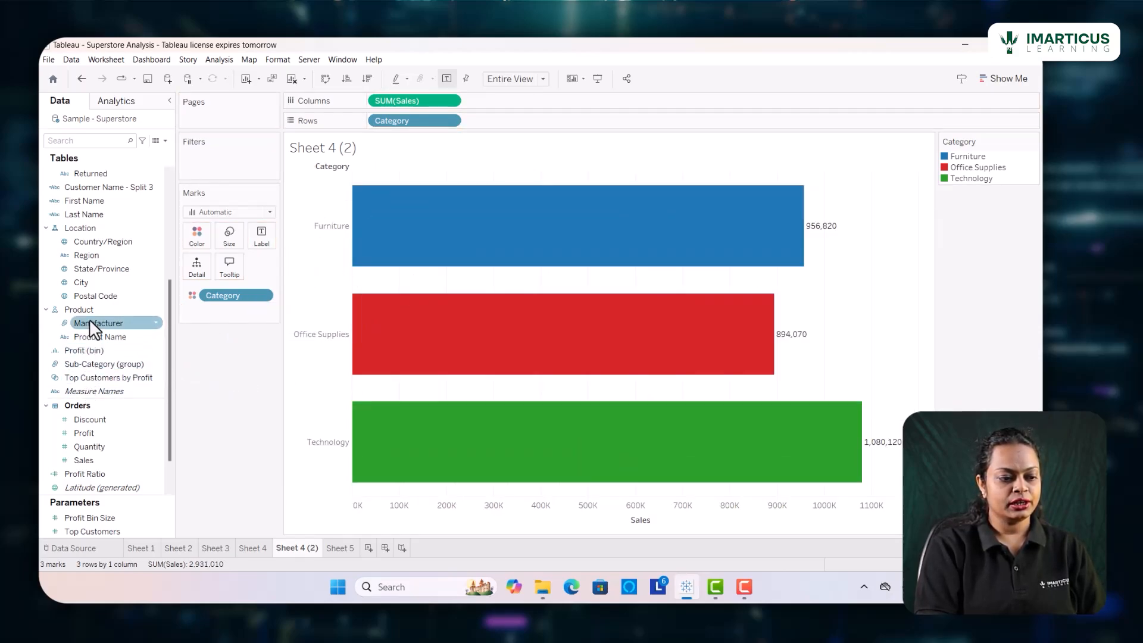
scroll(90, 319, down, 1)
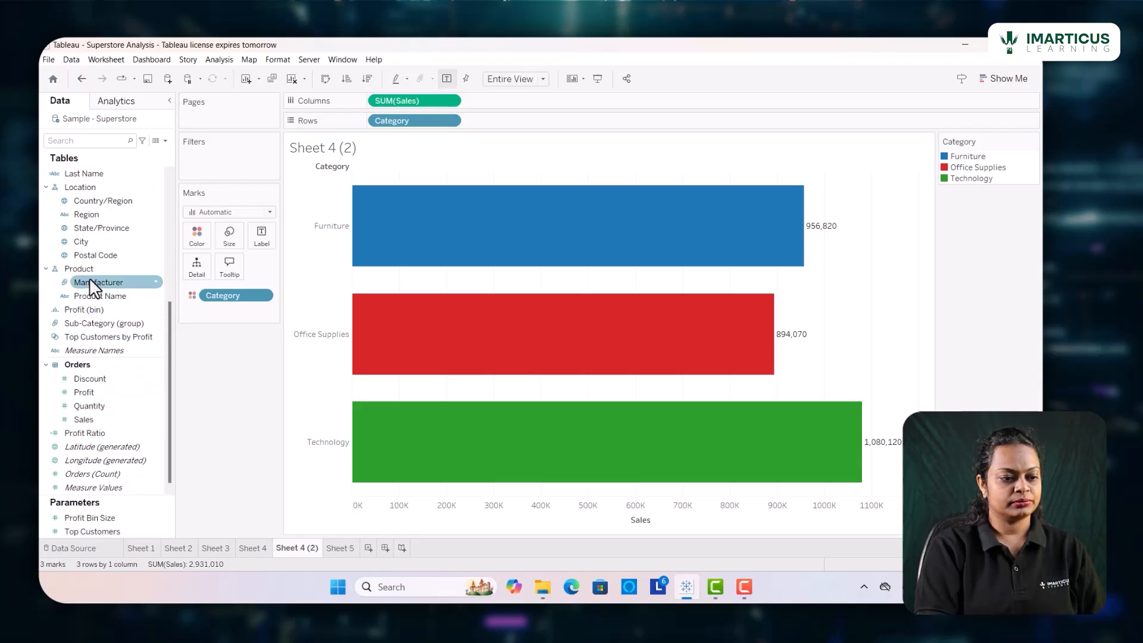
scroll(90, 277, up, 2)
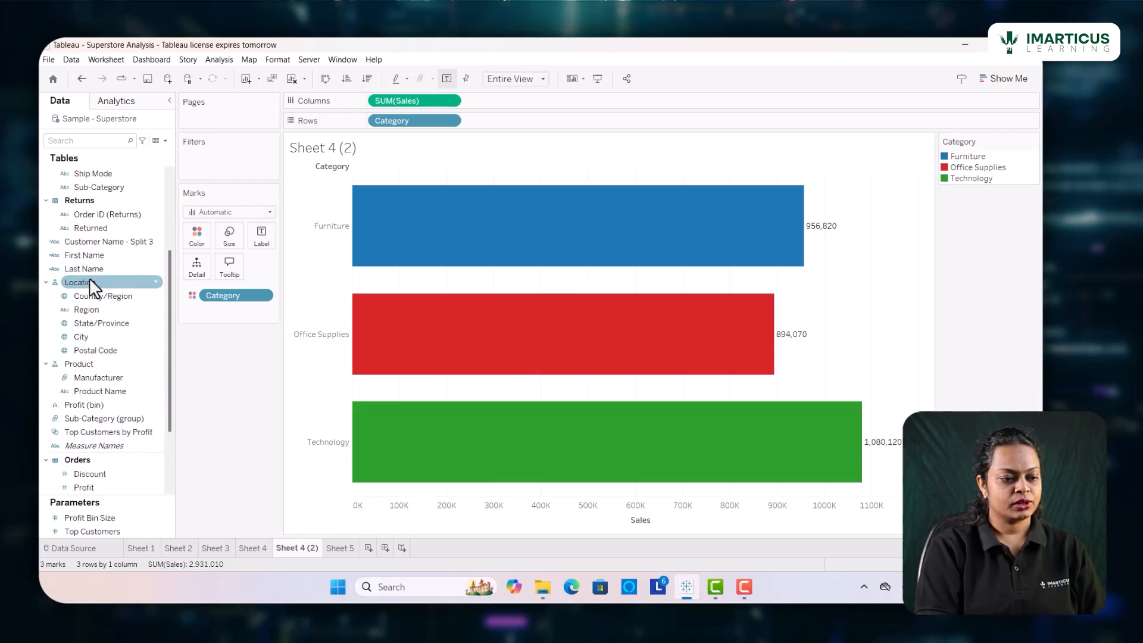
scroll(89, 277, up, 3)
scroll(113, 410, down, 5)
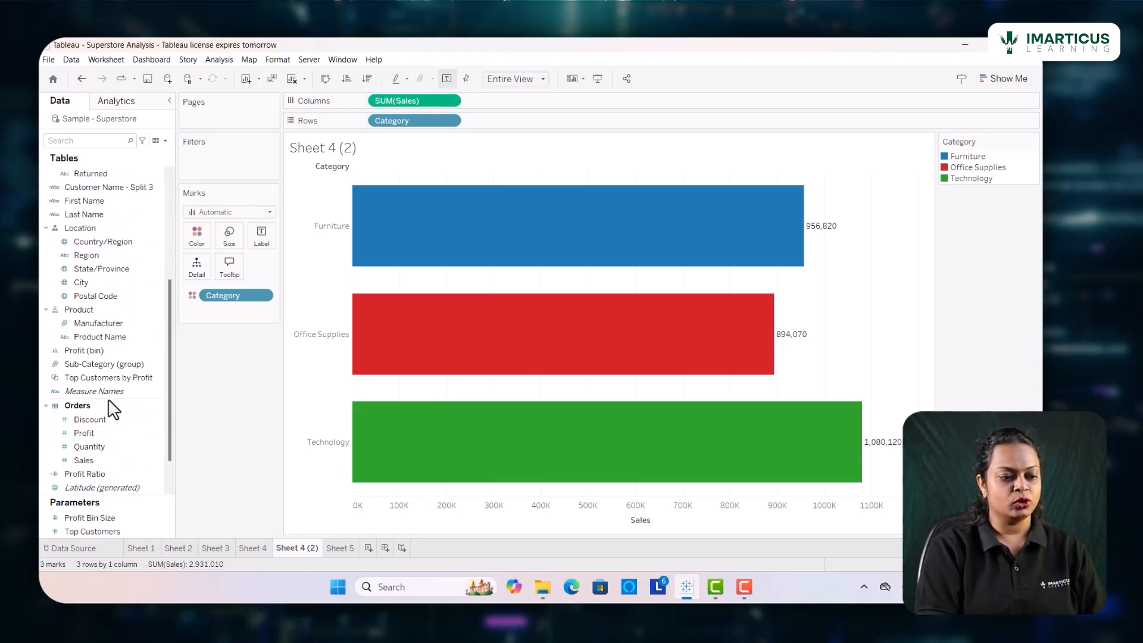
scroll(113, 409, down, 1)
drag(94, 321, 509, 115)
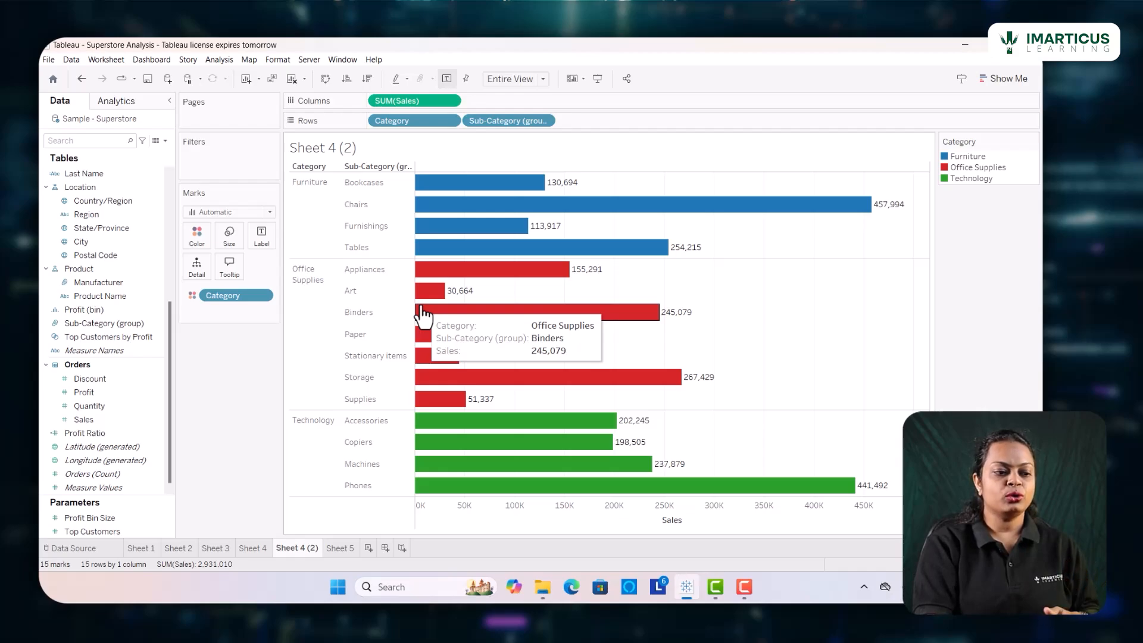
- Edit the Sub-Category (group) field and add the Art member to the Stationary items group
click(126, 326)
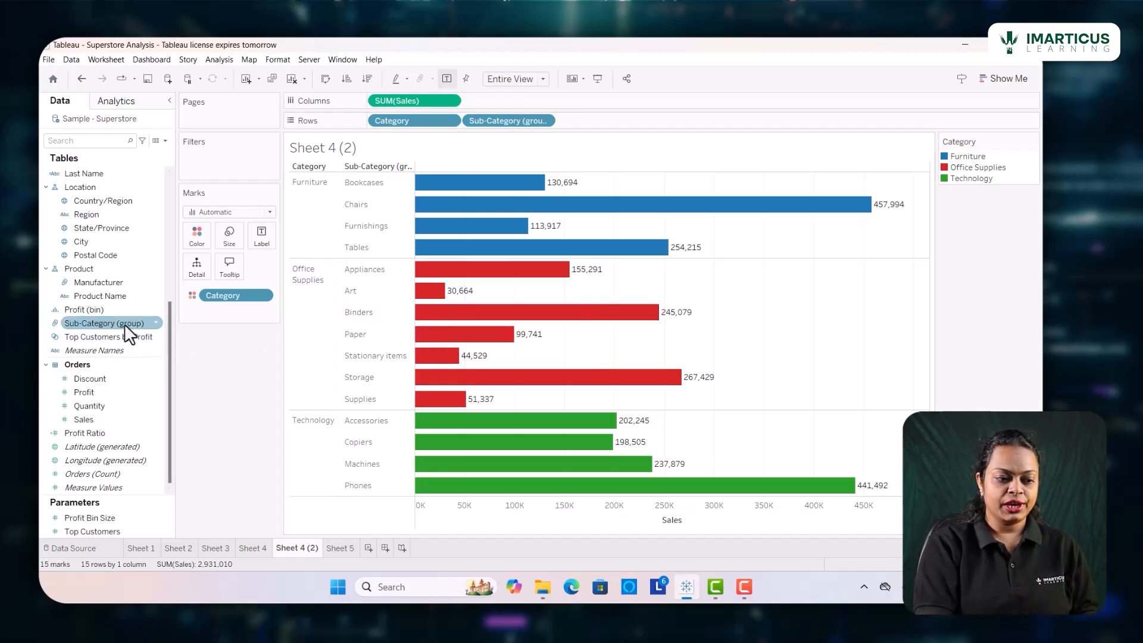
right_click(126, 327)
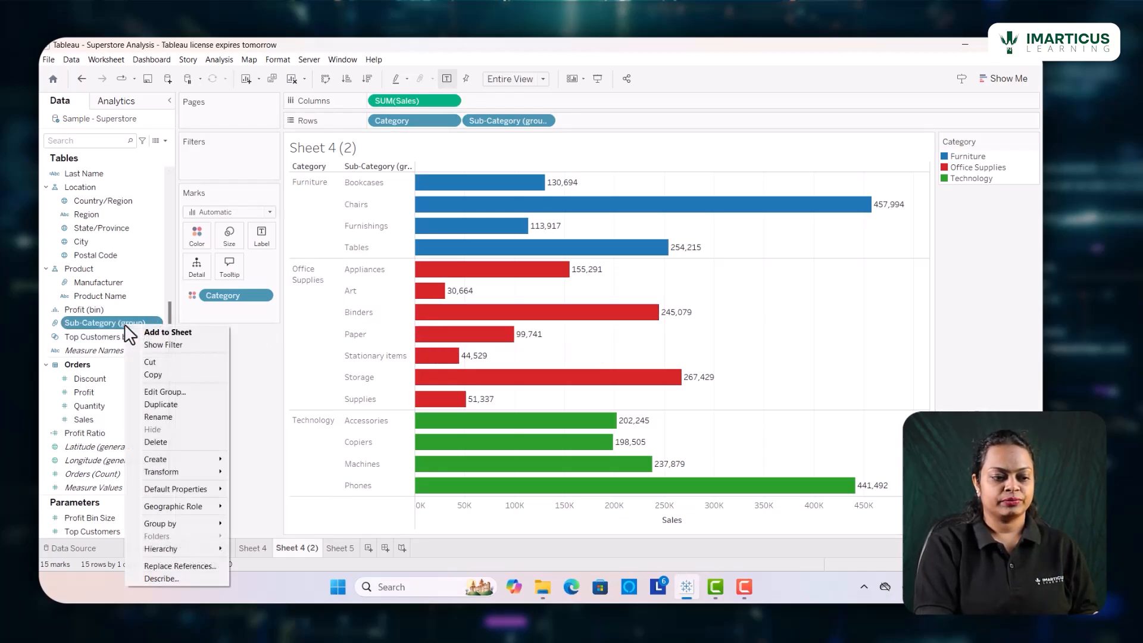
click(158, 391)
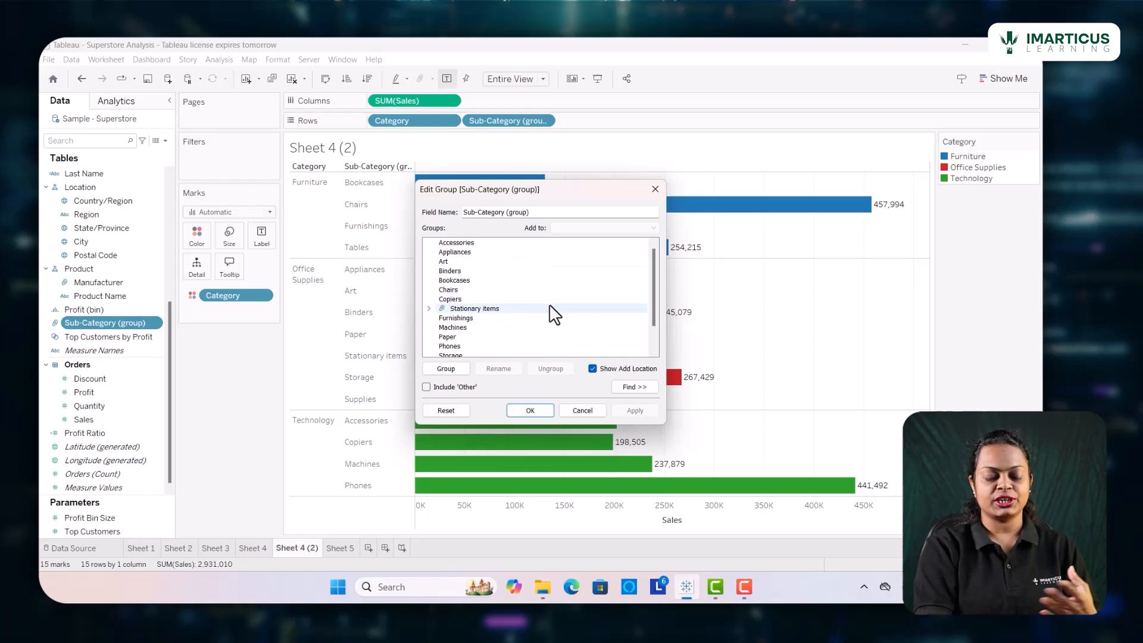
click(459, 263)
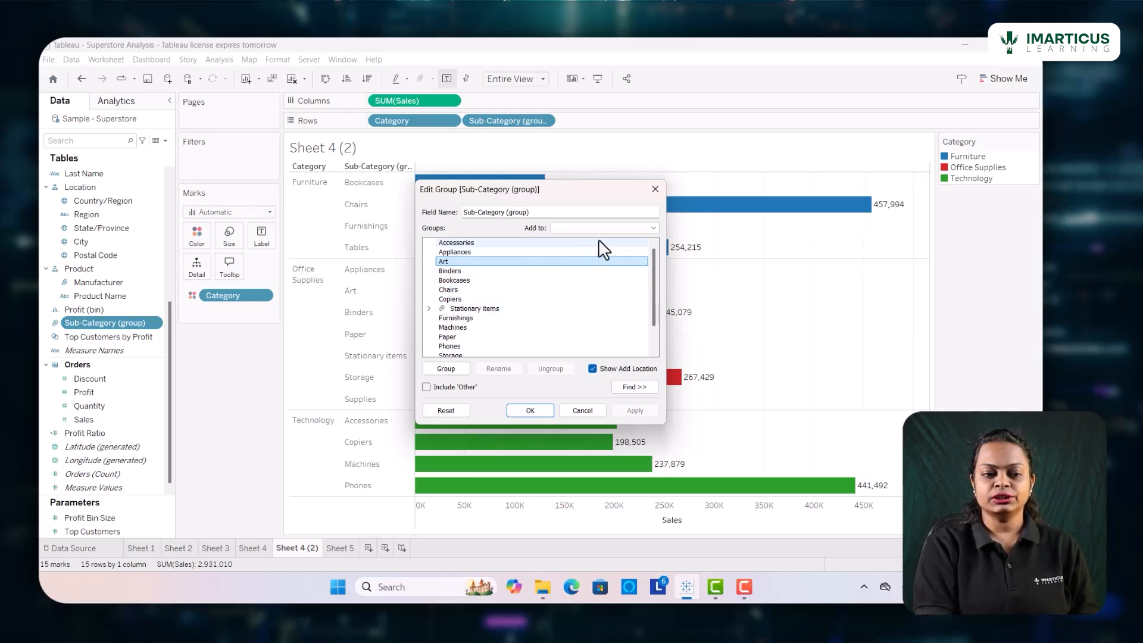
click(653, 227)
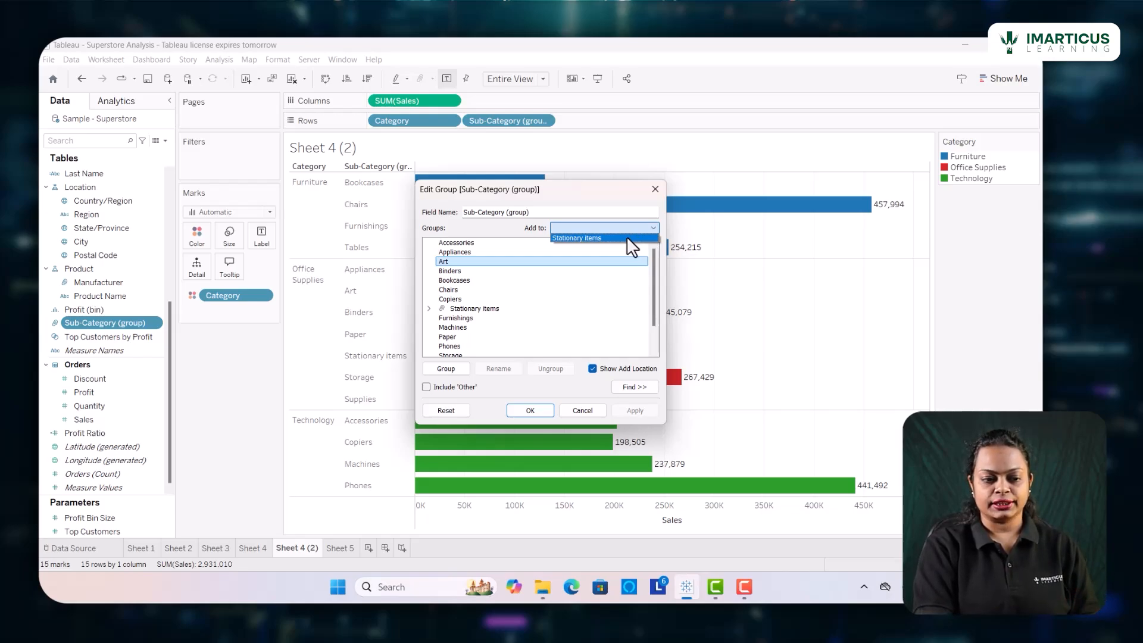
click(626, 237)
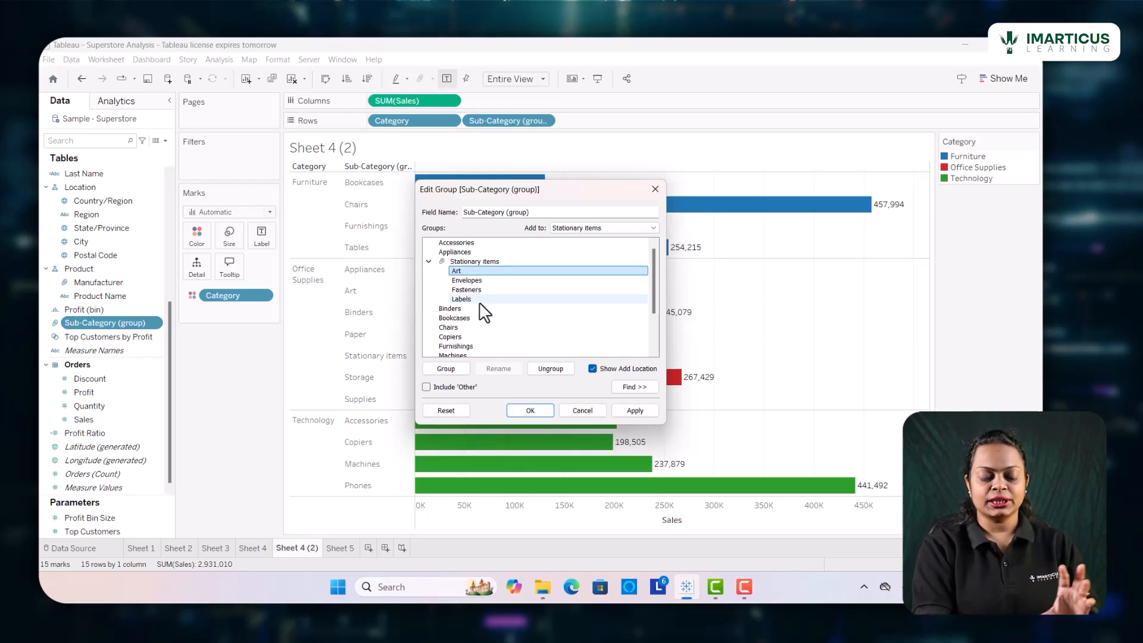
- Ungroup Labels from Stationary items, and add it back to the same group
click(479, 300)
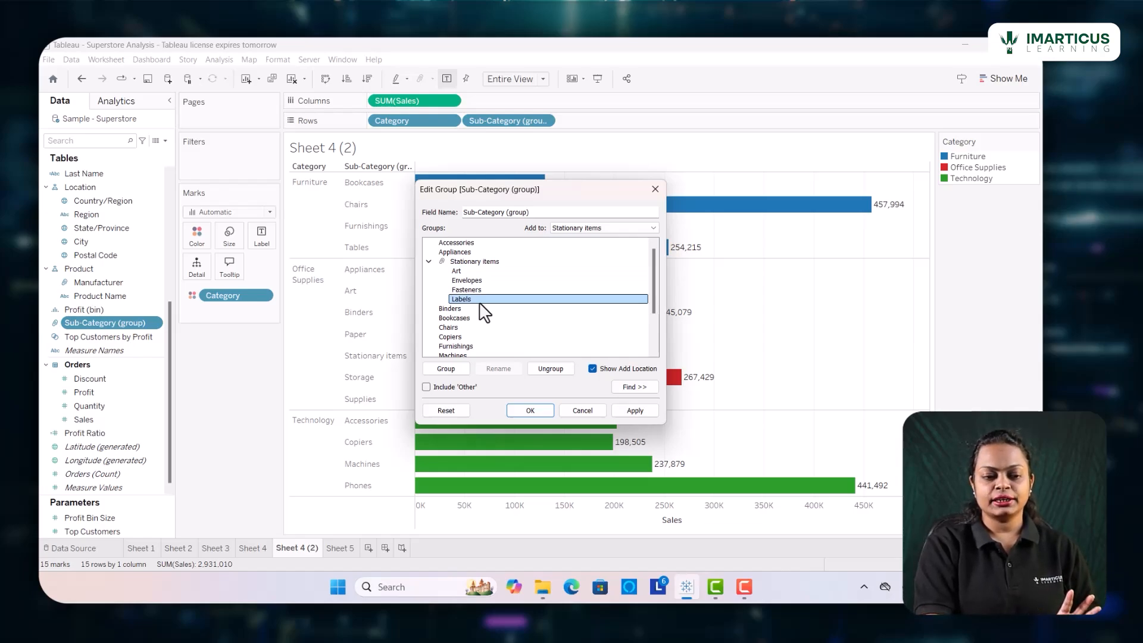
click(542, 367)
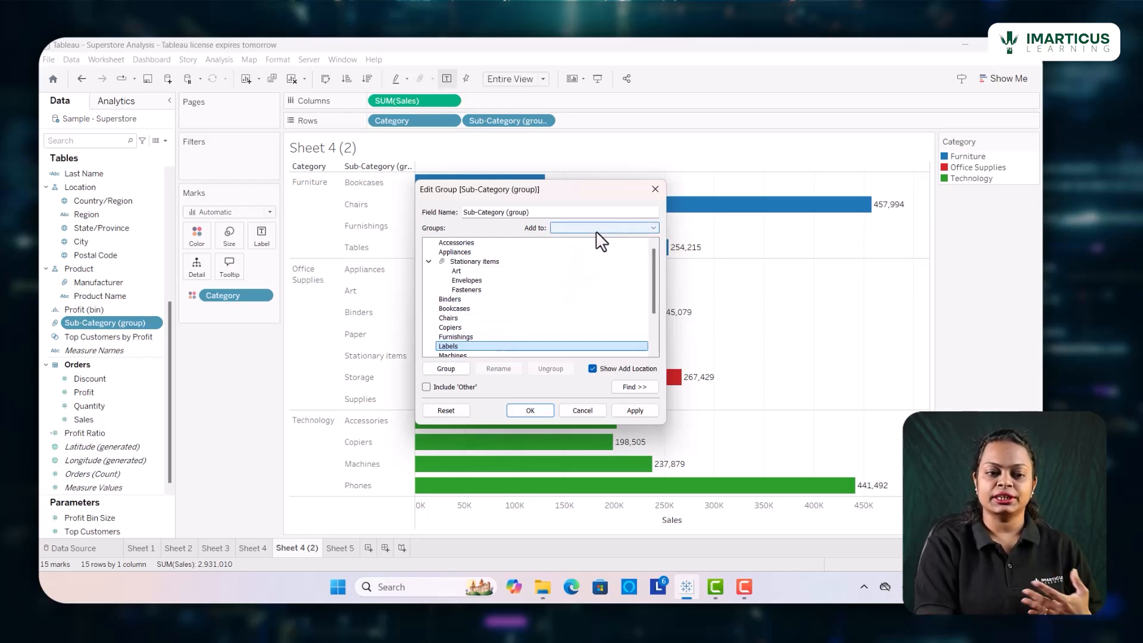
click(597, 230)
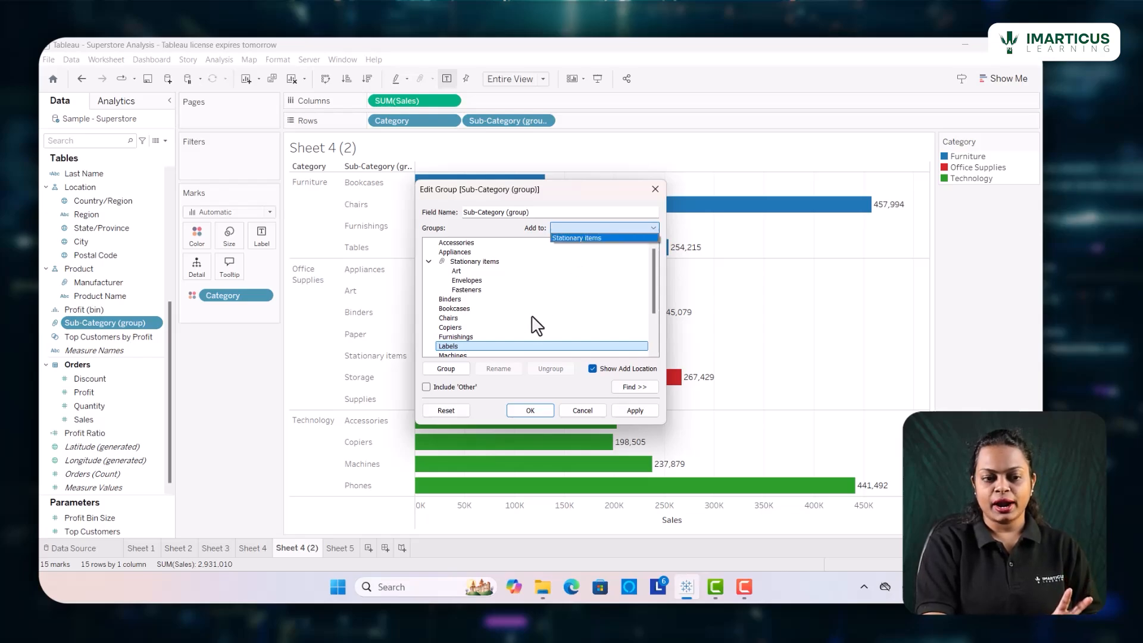
click(588, 238)
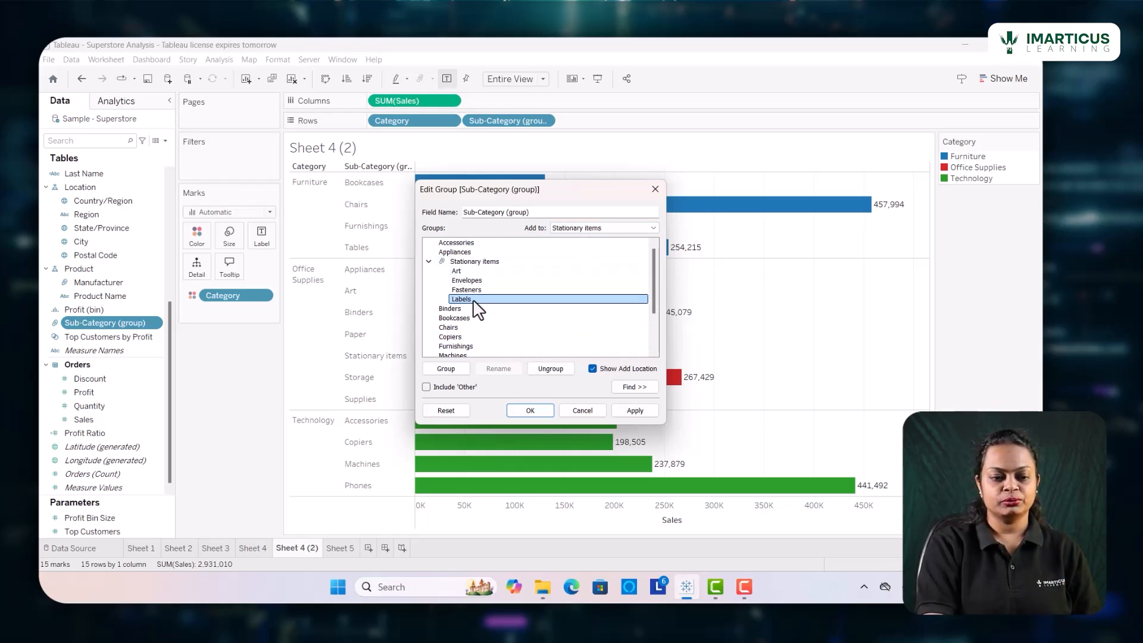
- Confirm the group changes and add Sub-Category to Rows after Sub-Category (group)
click(529, 412)
mouse_move(432, 364)
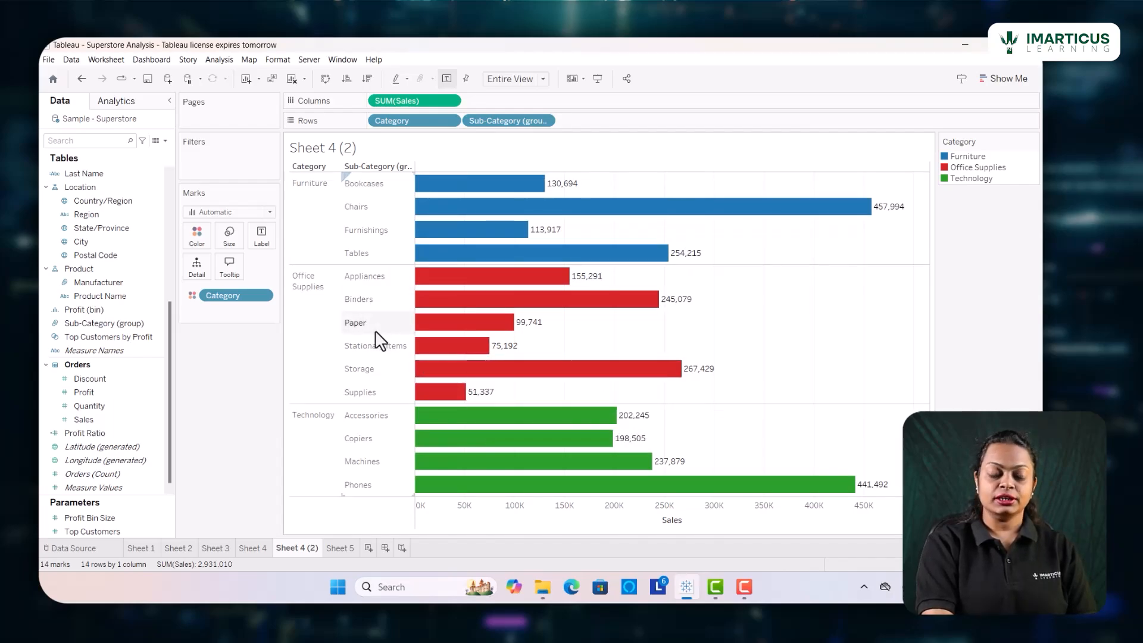
mouse_move(428, 310)
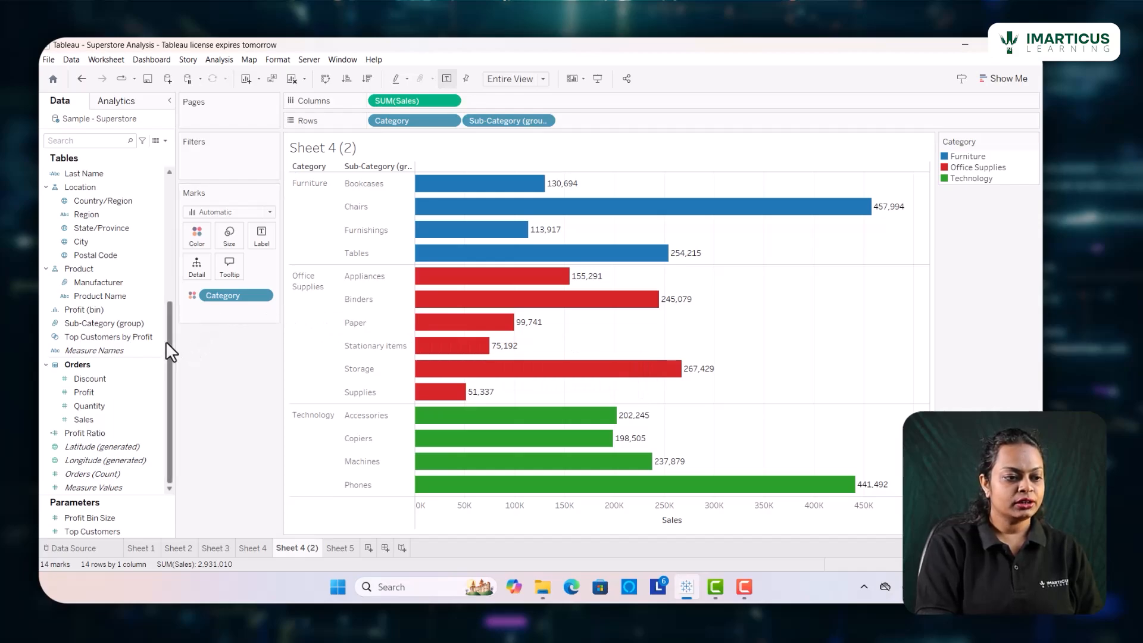
drag(170, 345, 170, 222)
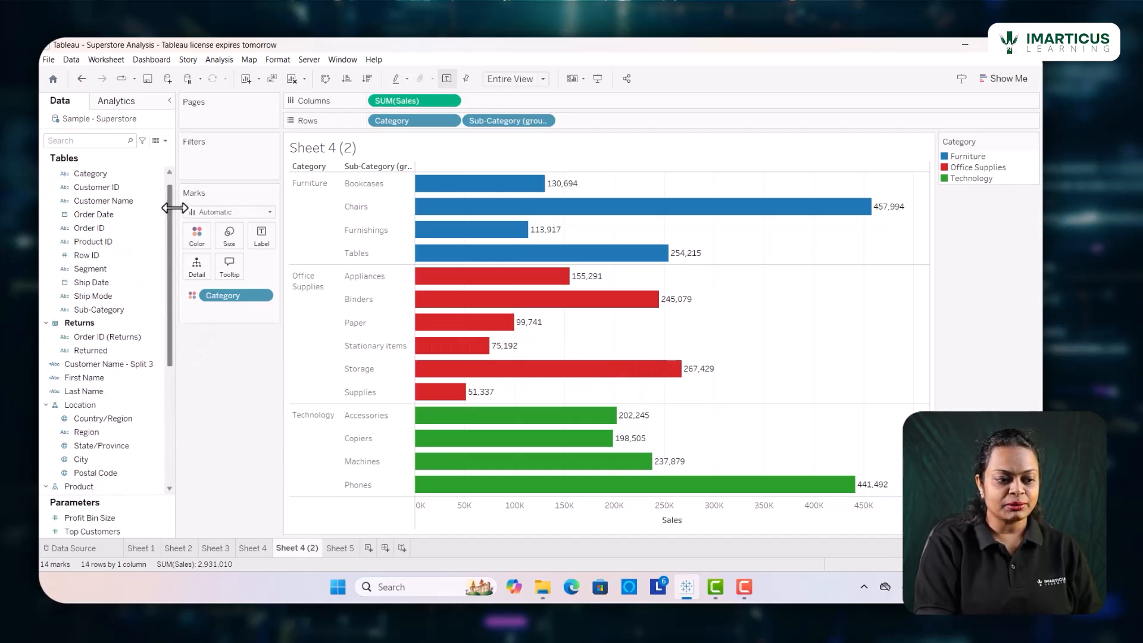
drag(108, 307, 598, 118)
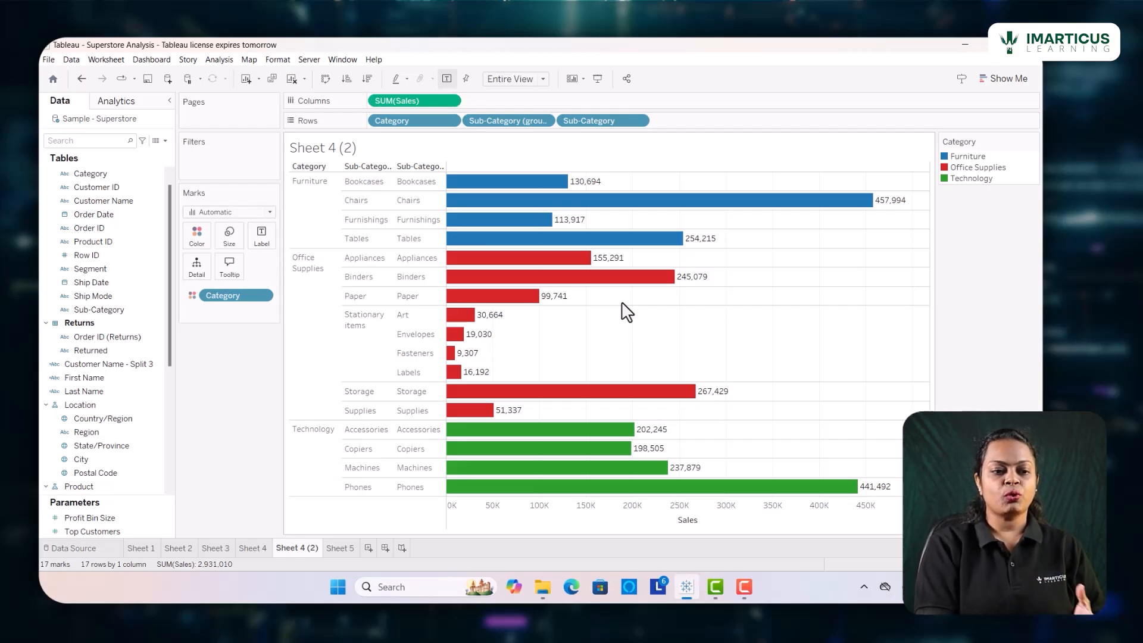
- Group the Chairs and Tables bars within Furniture directly from the chart
mouse_move(544, 194)
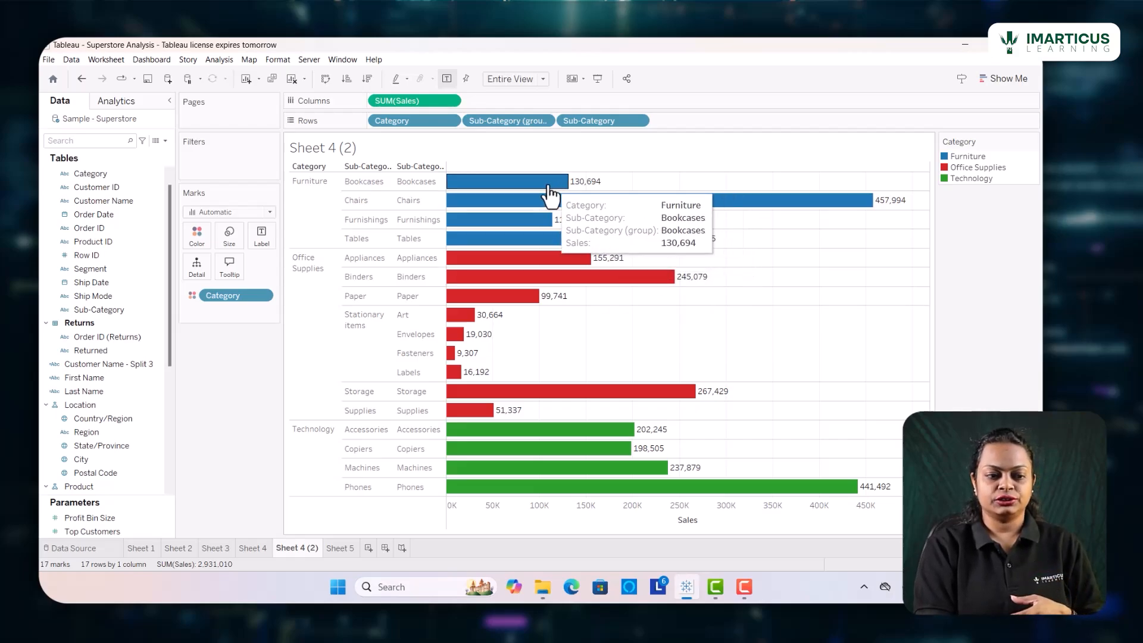
mouse_move(527, 214)
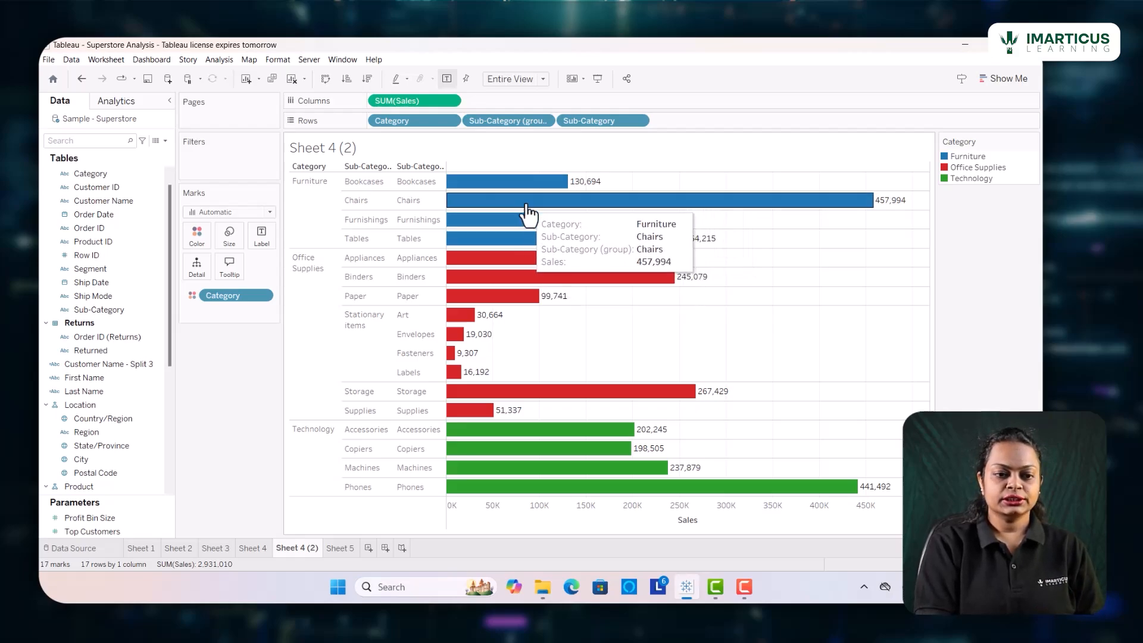
click(581, 206)
ctrl+click(566, 238)
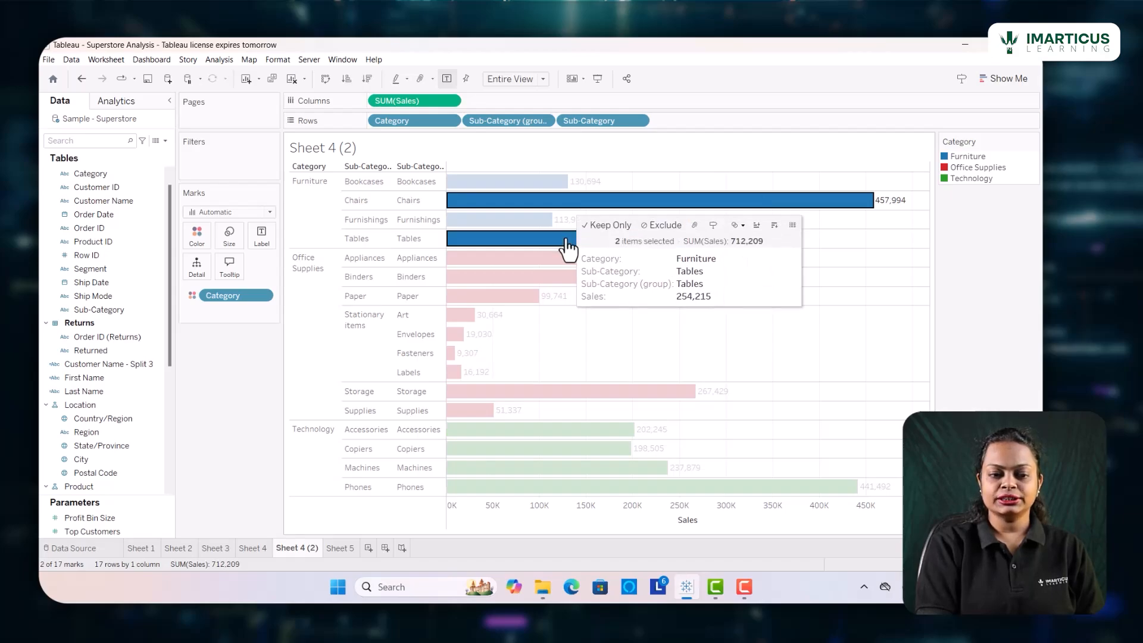
click(695, 226)
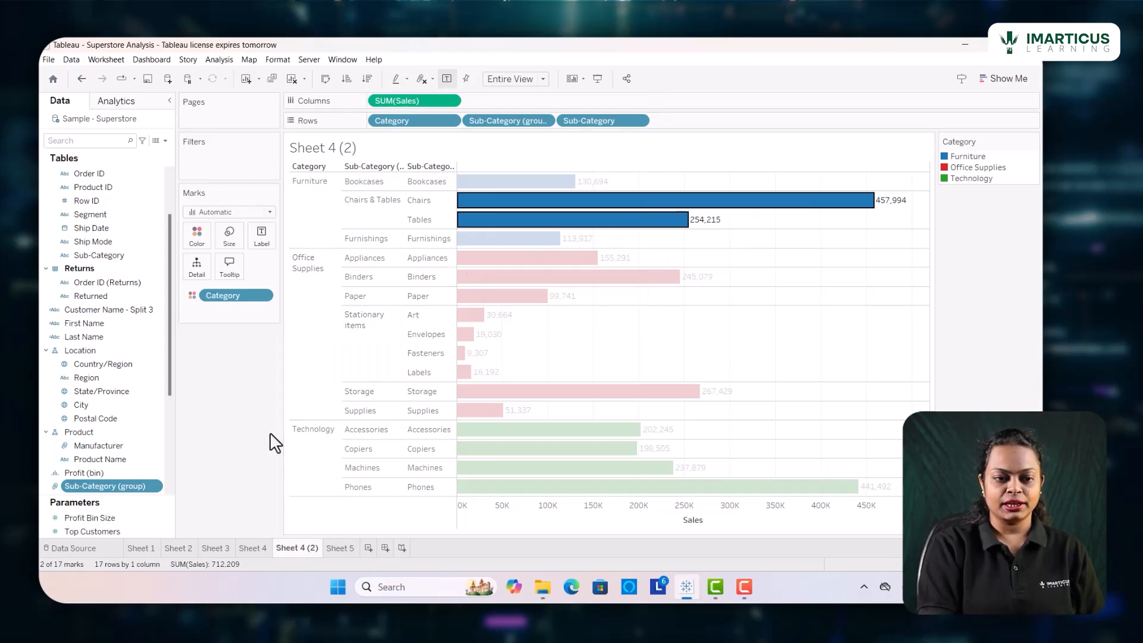
- Remove Sub-Category from Rows to view the grouped Sales bars, and add it back after Sub-Category (group)
drag(601, 116, 235, 395)
mouse_move(625, 212)
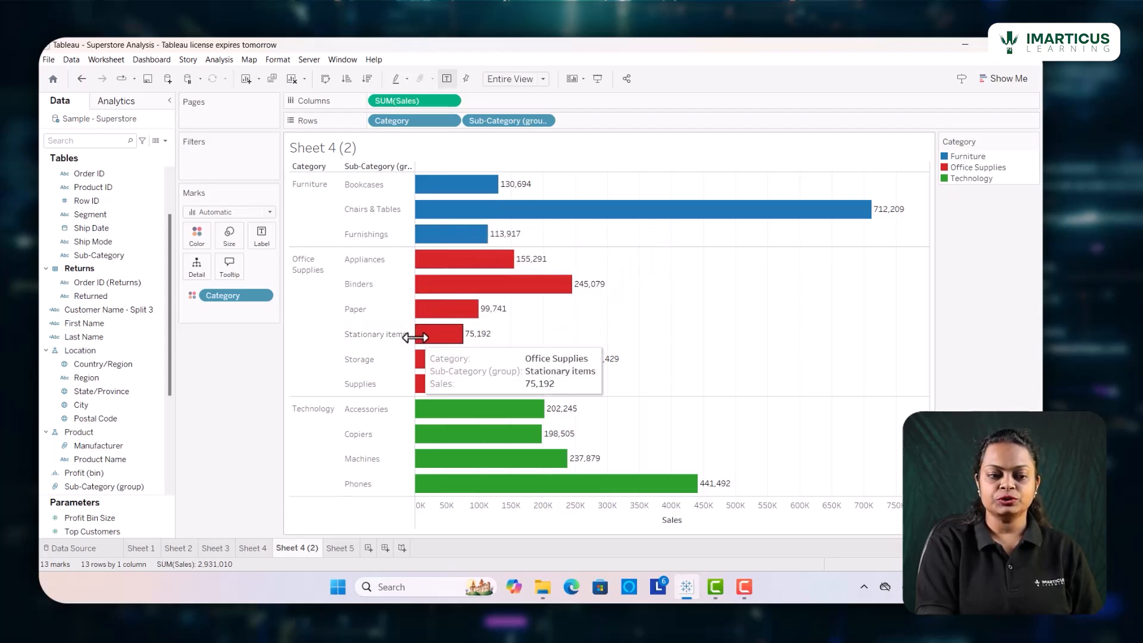
mouse_move(426, 335)
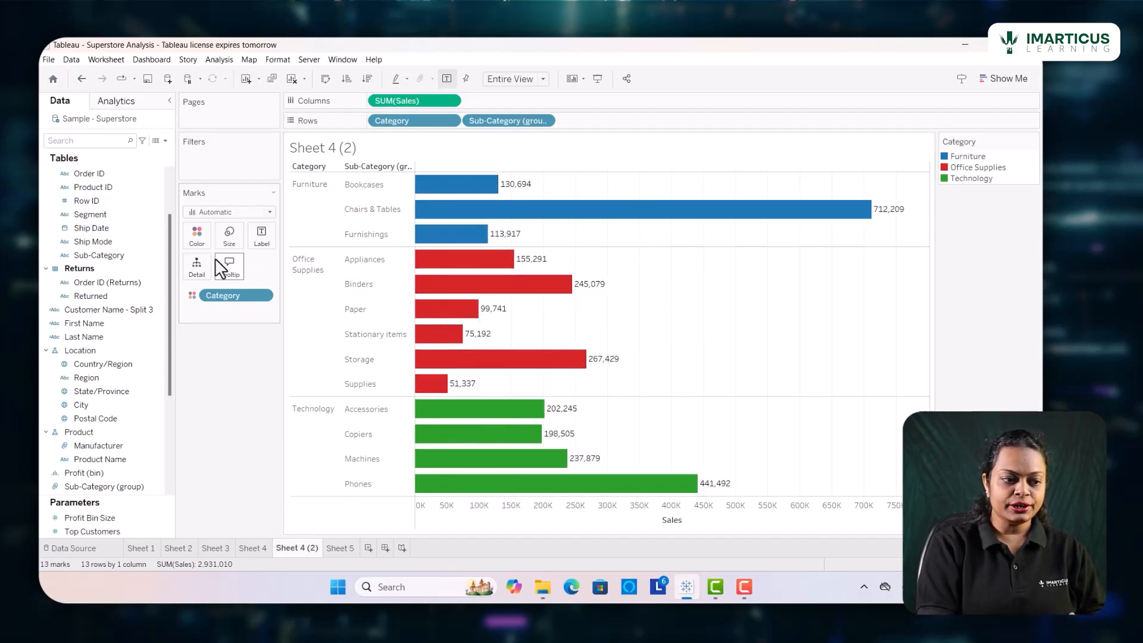
click(116, 256)
drag(117, 256, 623, 117)
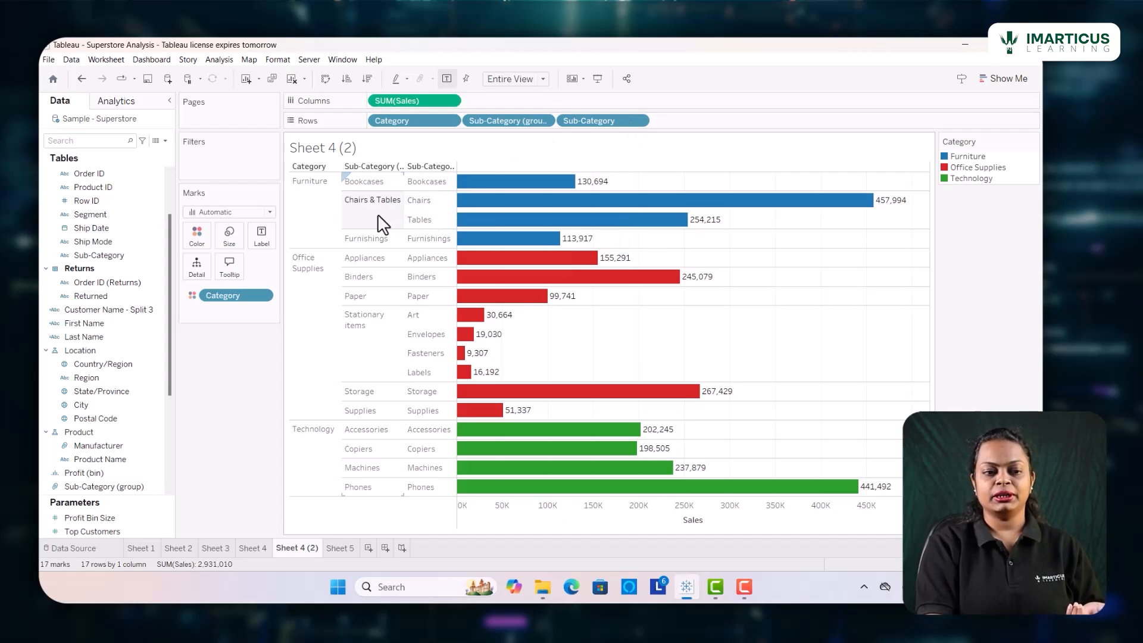
mouse_move(503, 219)
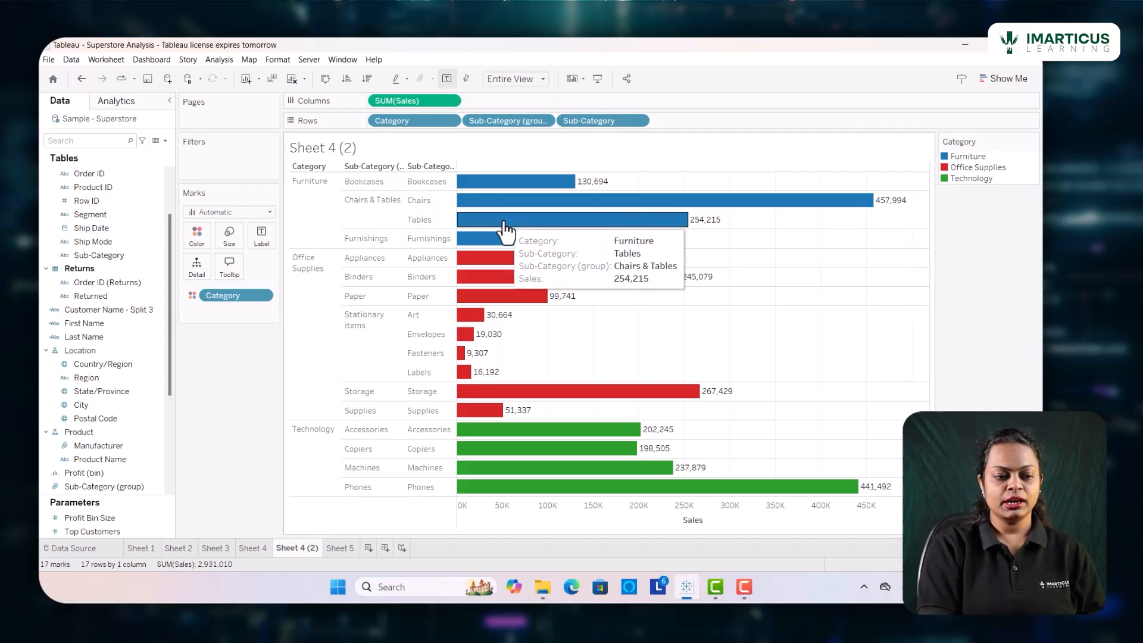